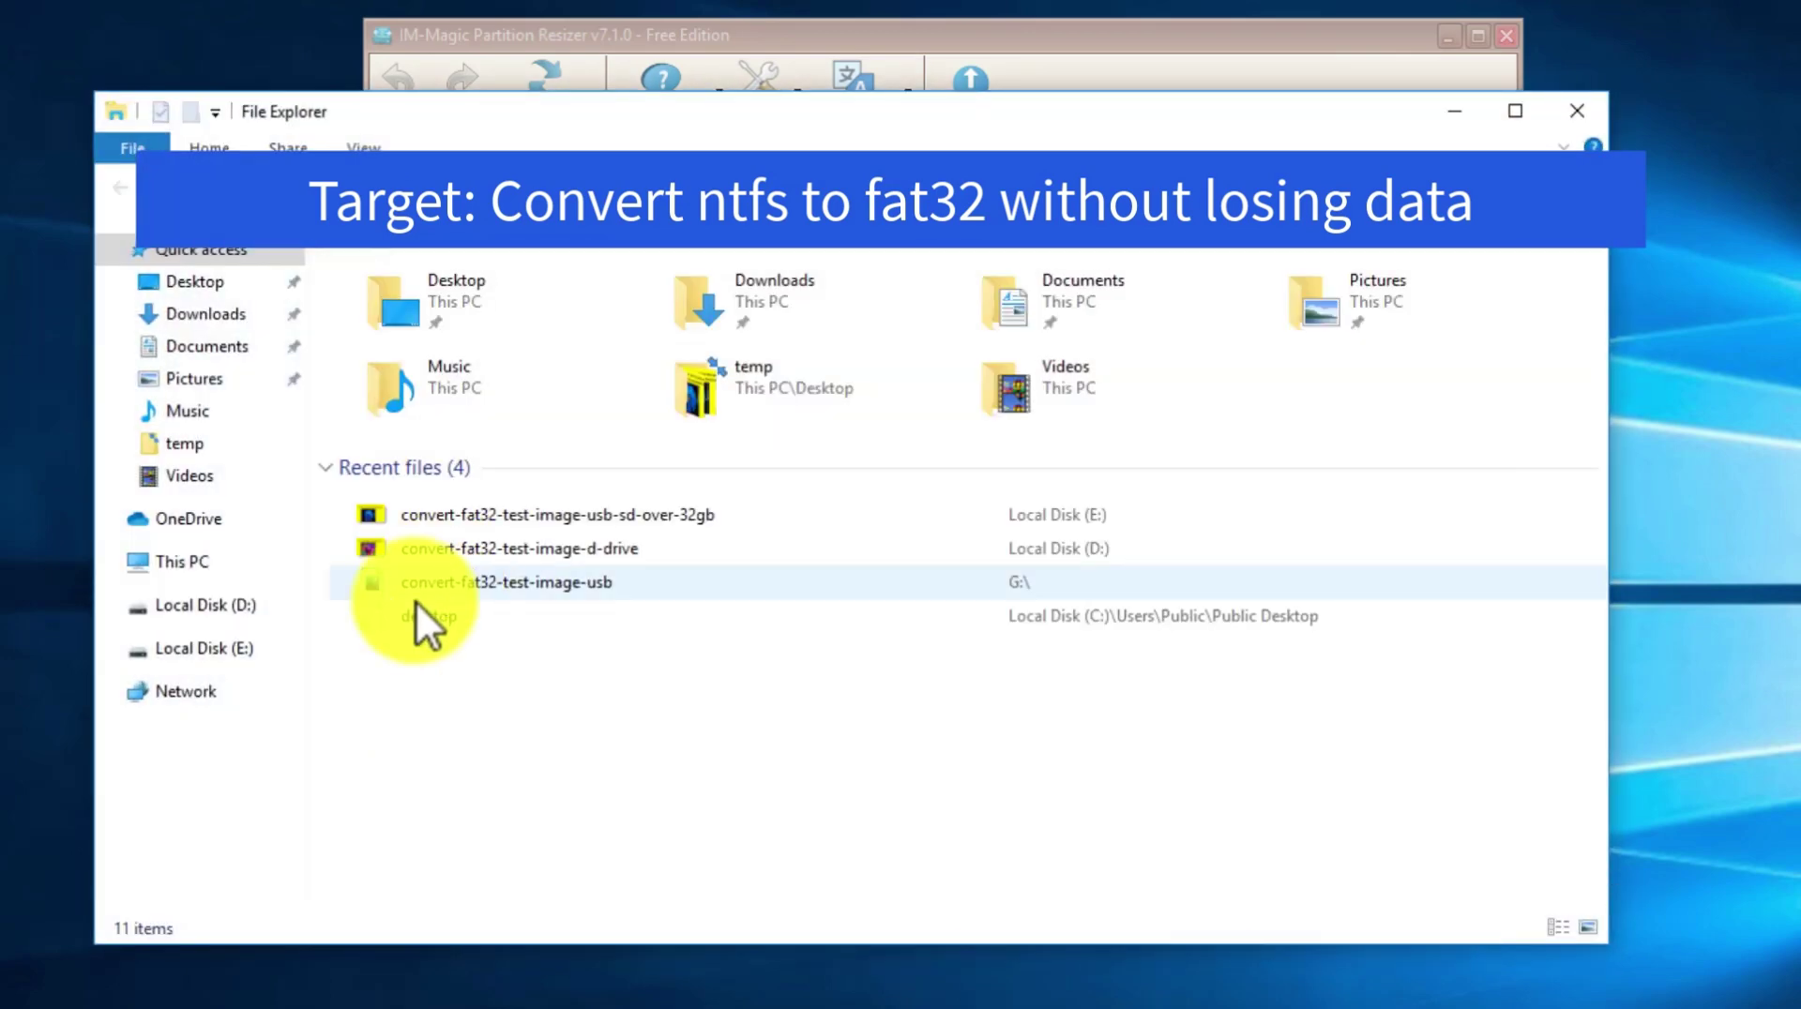
# - Open Local Disk (E:) from This PC and view its PNG test image
pyautogui.click(197, 562)
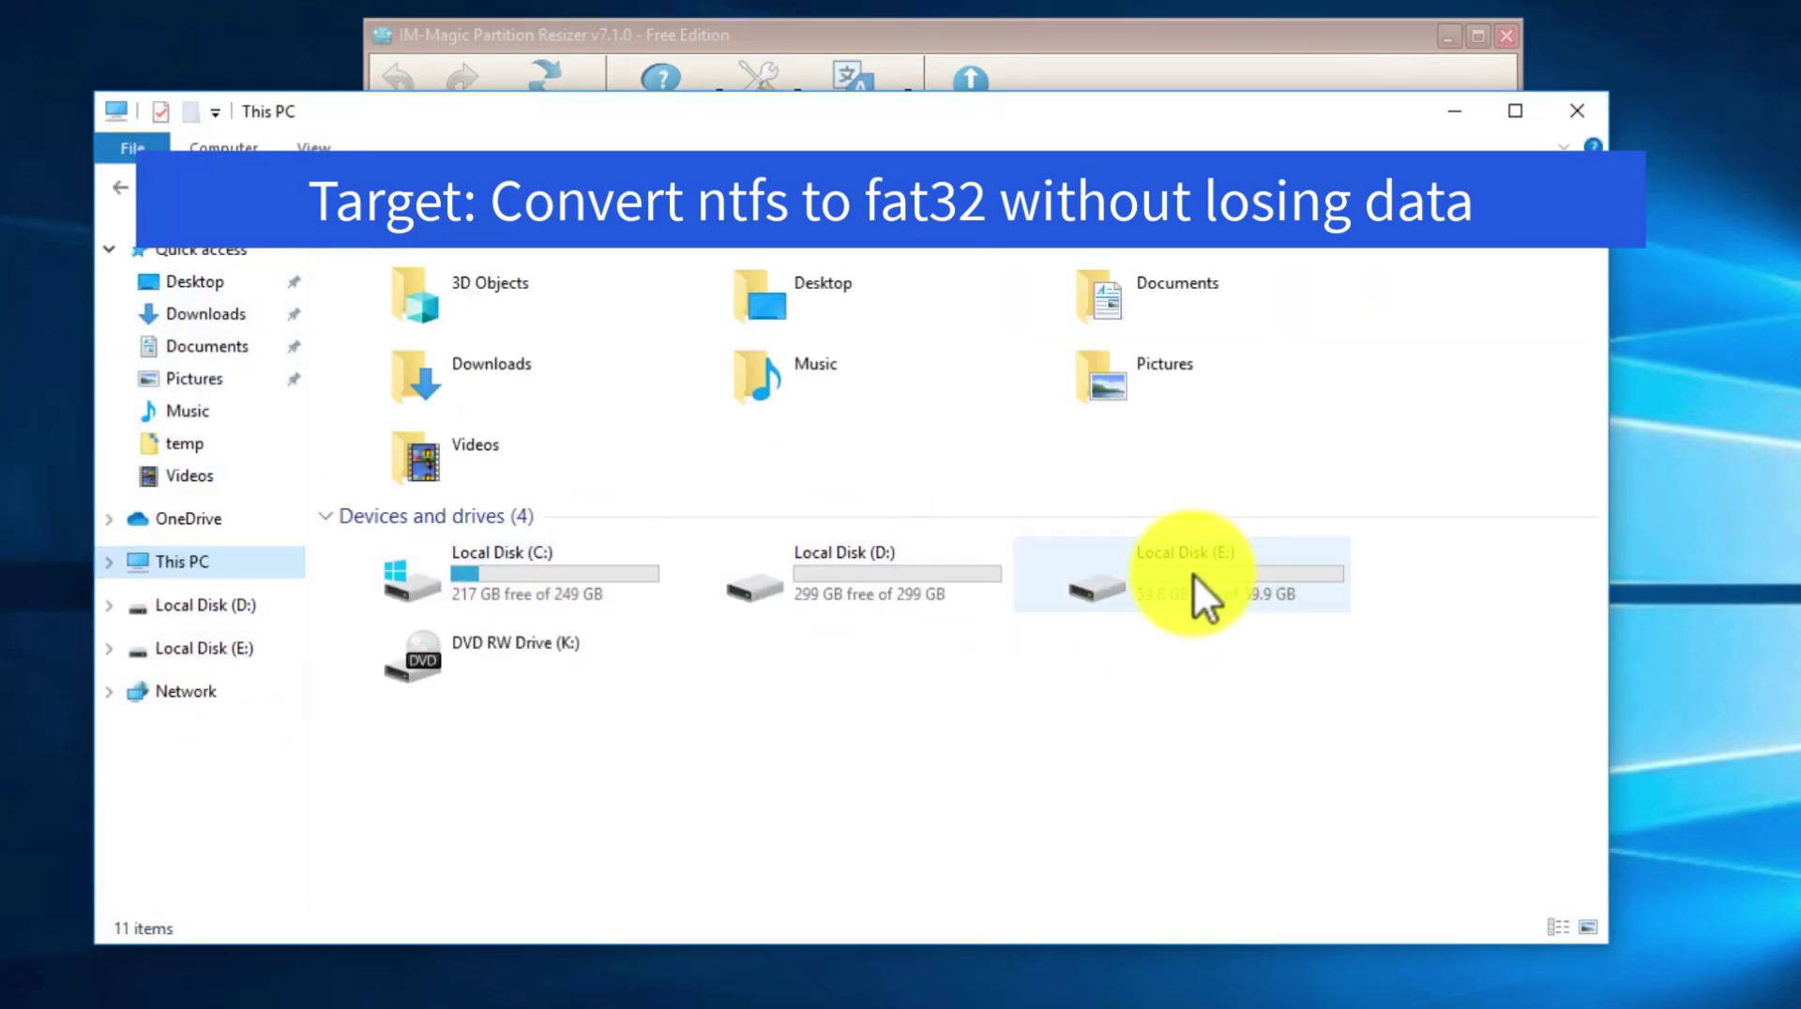
pyautogui.doubleClick(1191, 589)
pyautogui.click(512, 324)
pyautogui.doubleClick(541, 327)
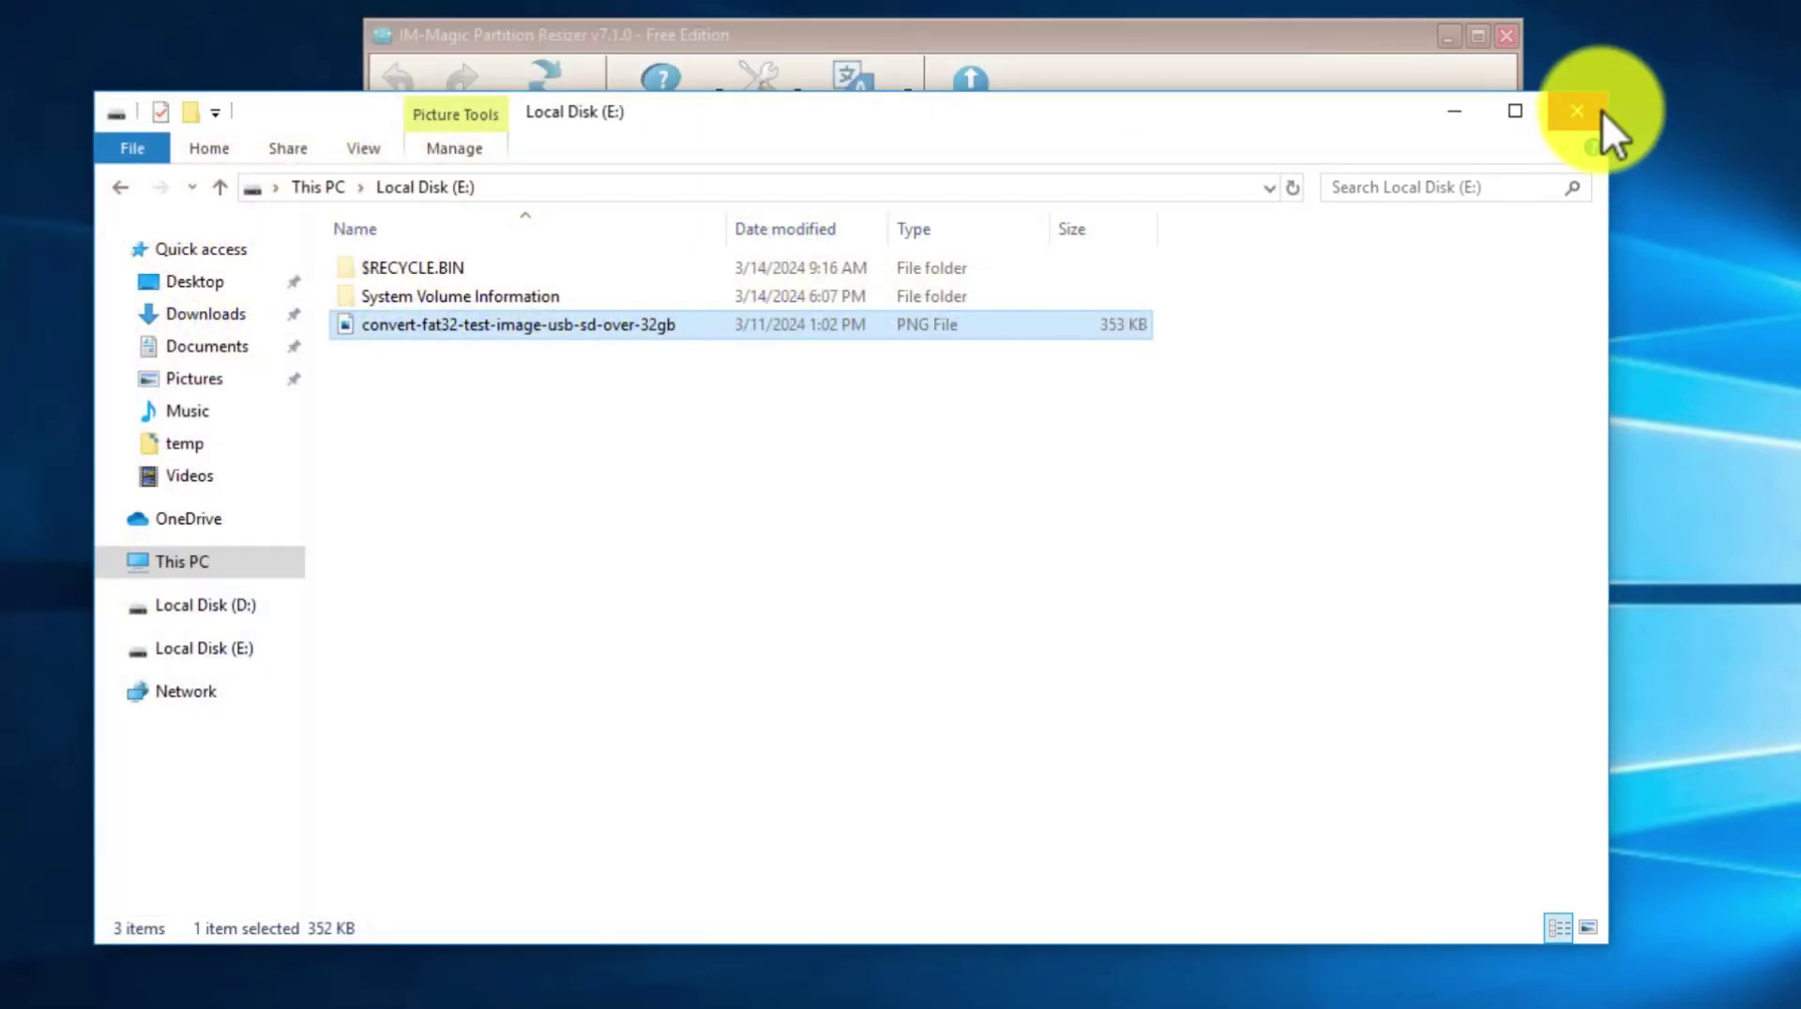
# - Convert partition E: from NTFS to FAT32 and apply it until success is reported
pyautogui.click(1601, 110)
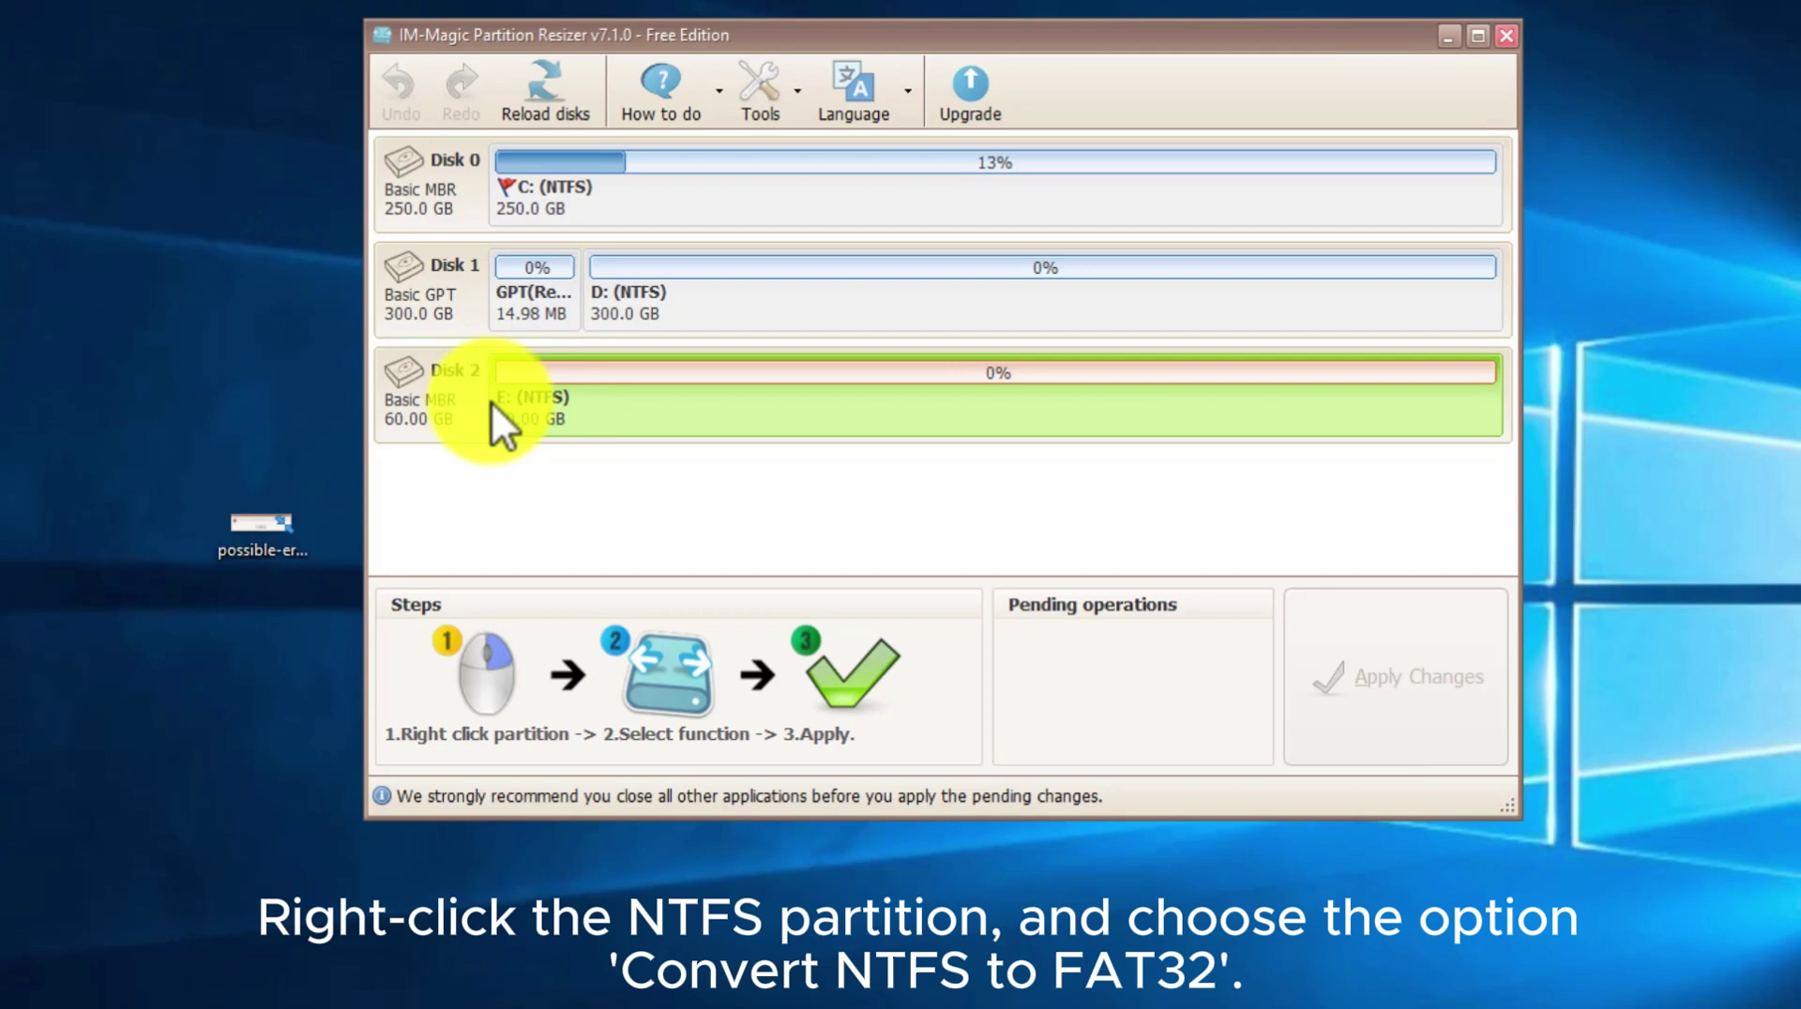
pyautogui.rightClick(556, 396)
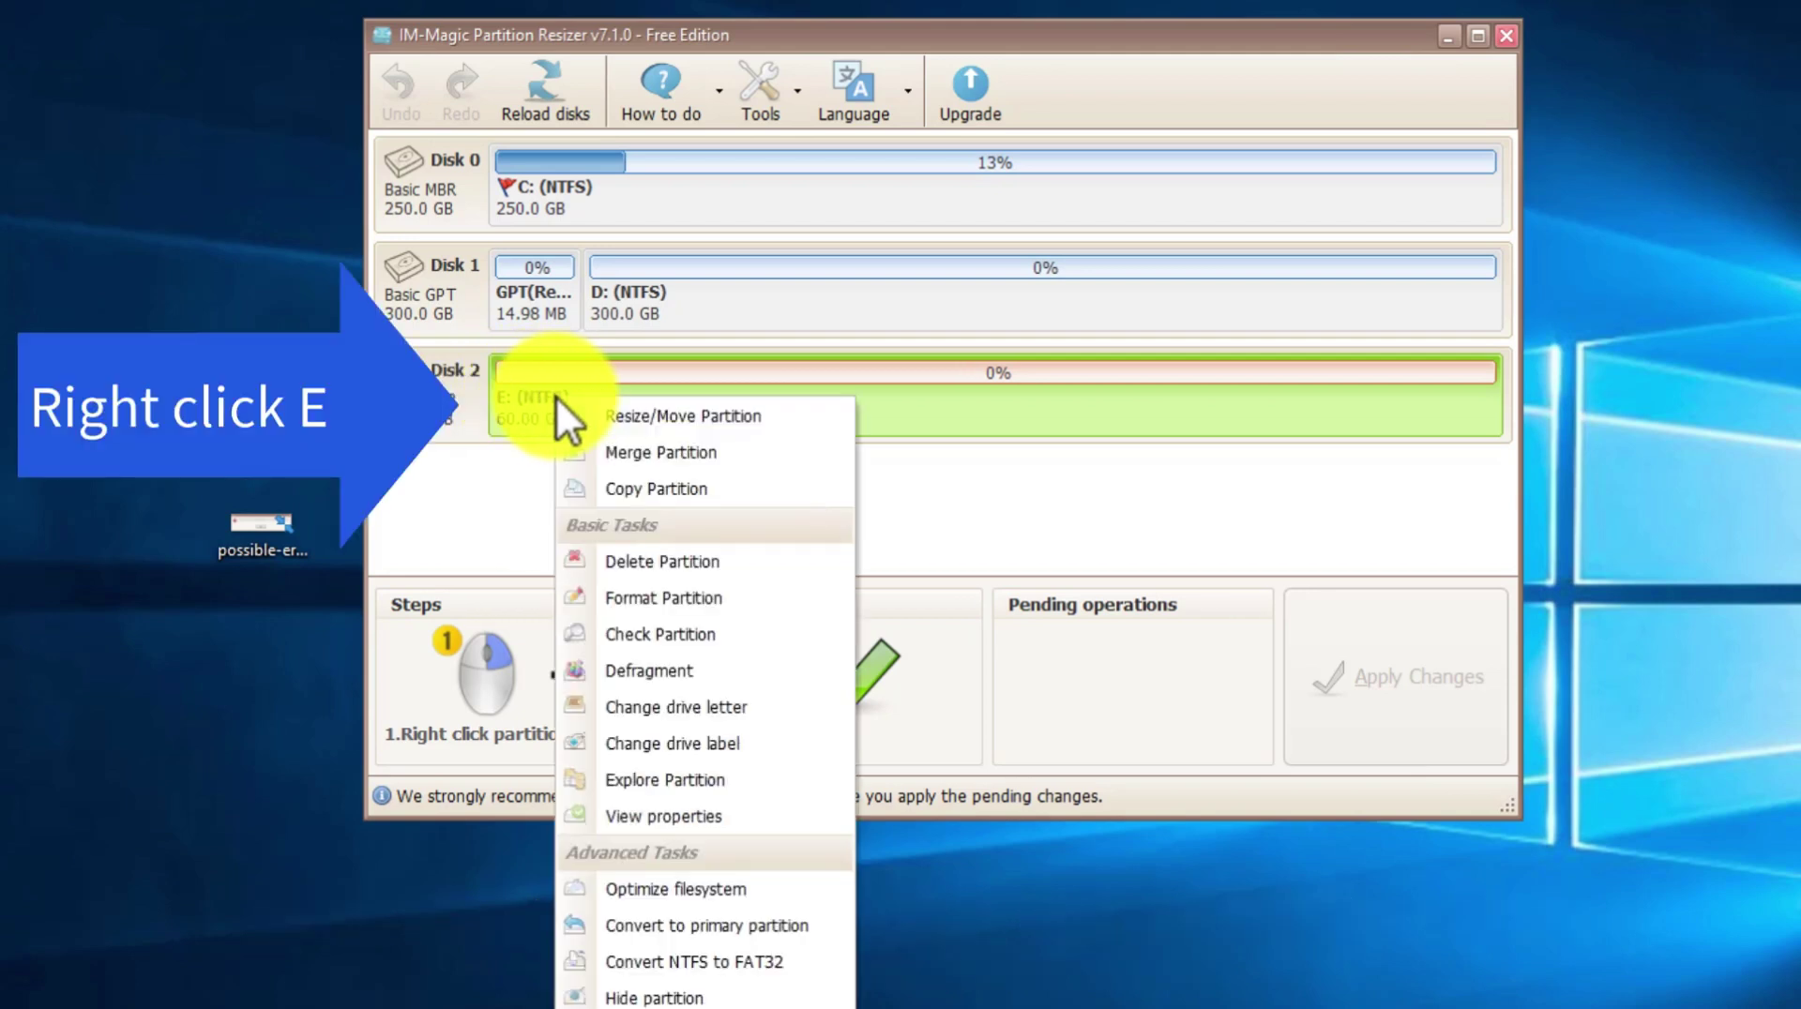
pyautogui.click(644, 962)
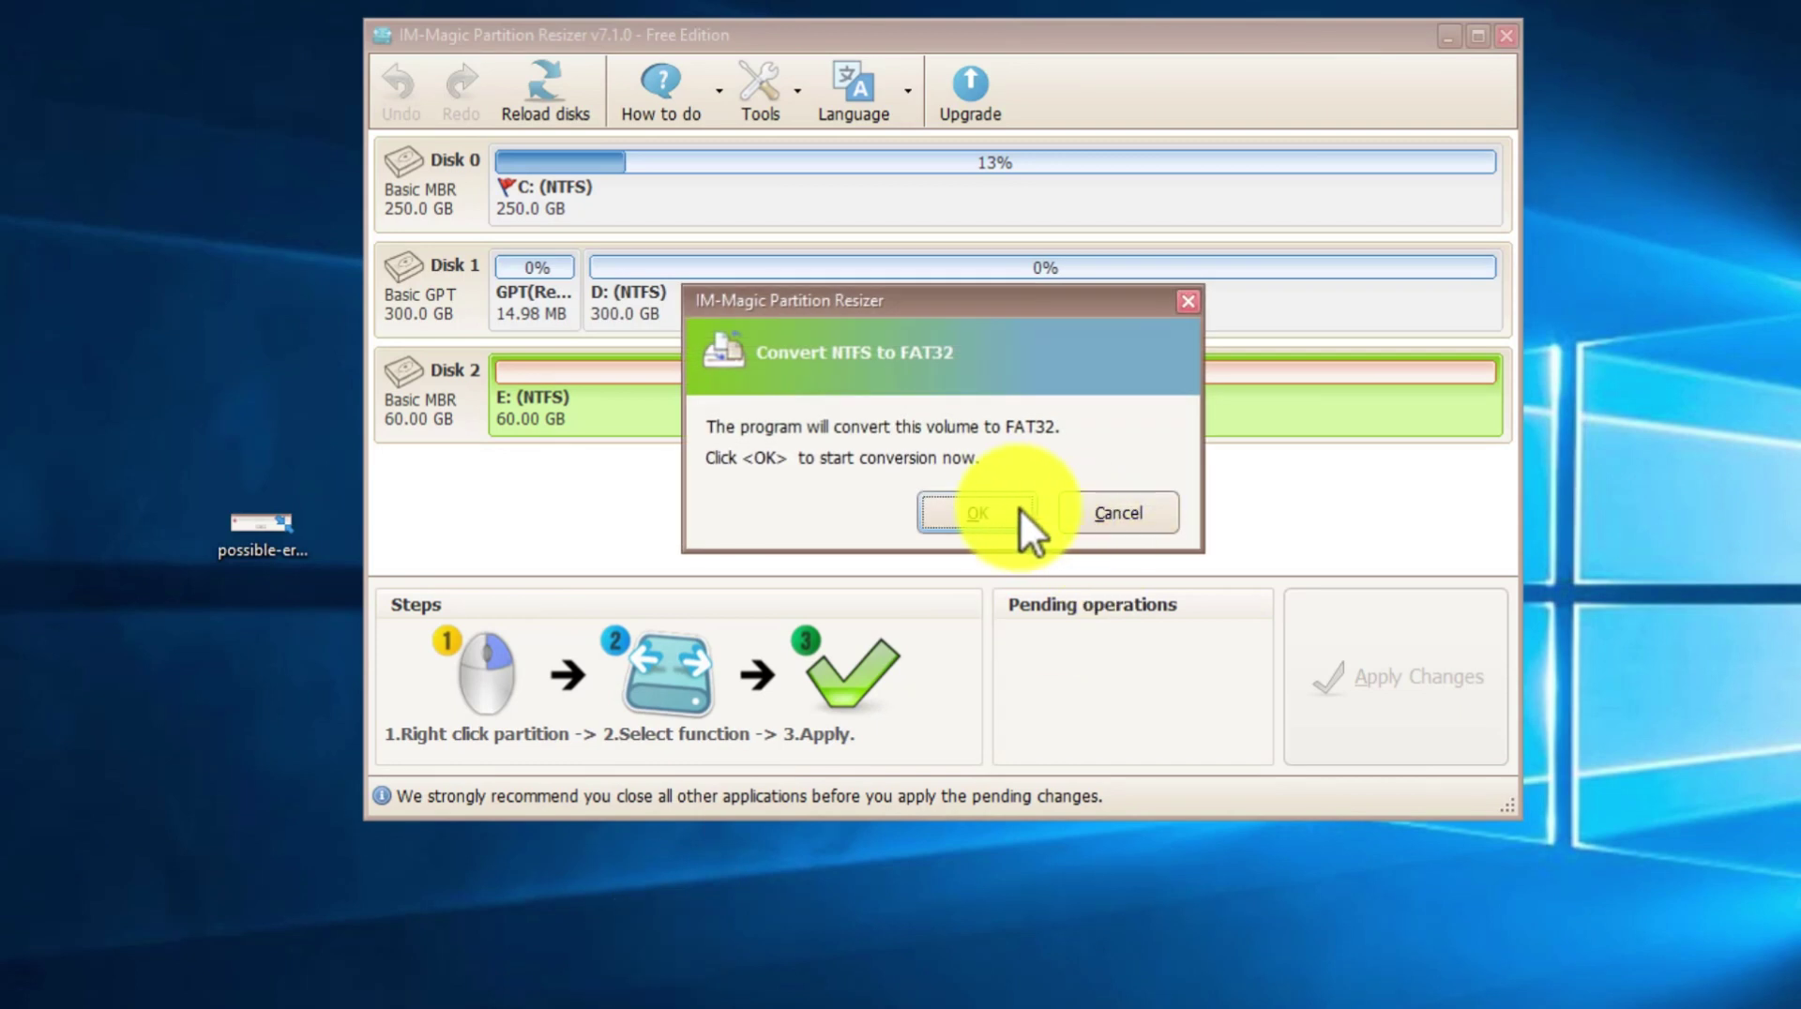
pyautogui.click(1009, 508)
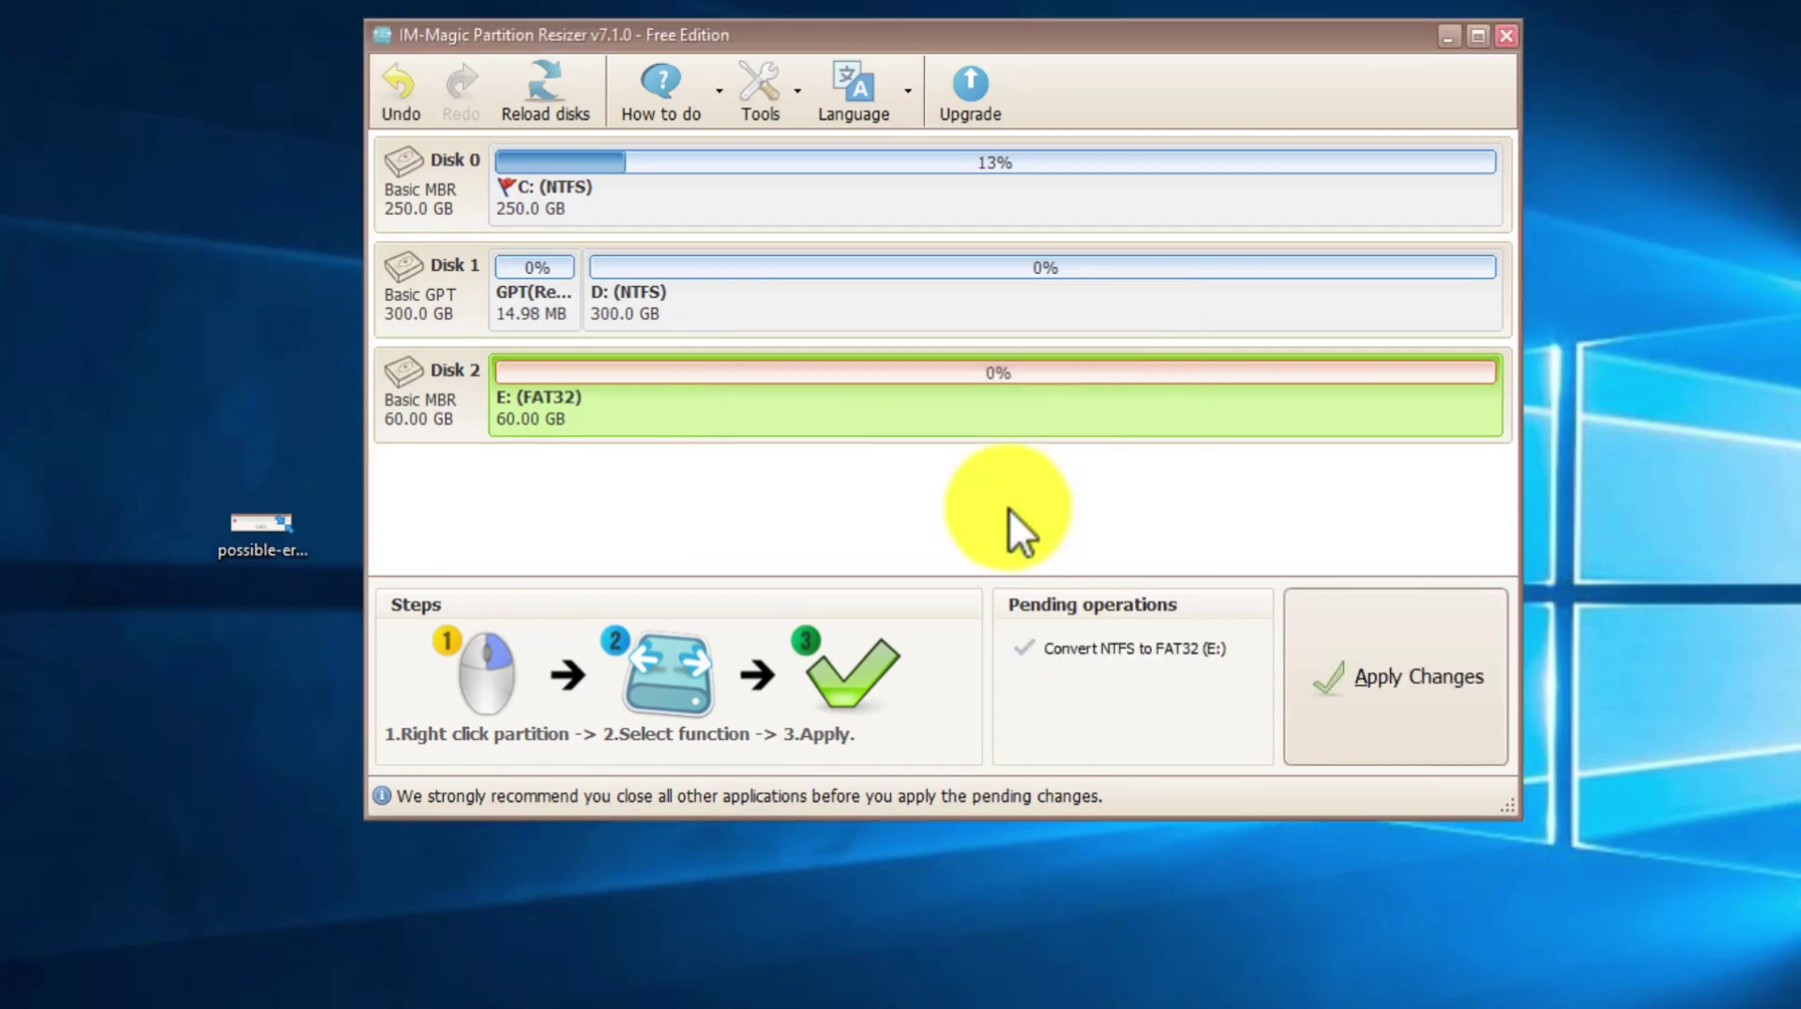
pyautogui.click(1372, 694)
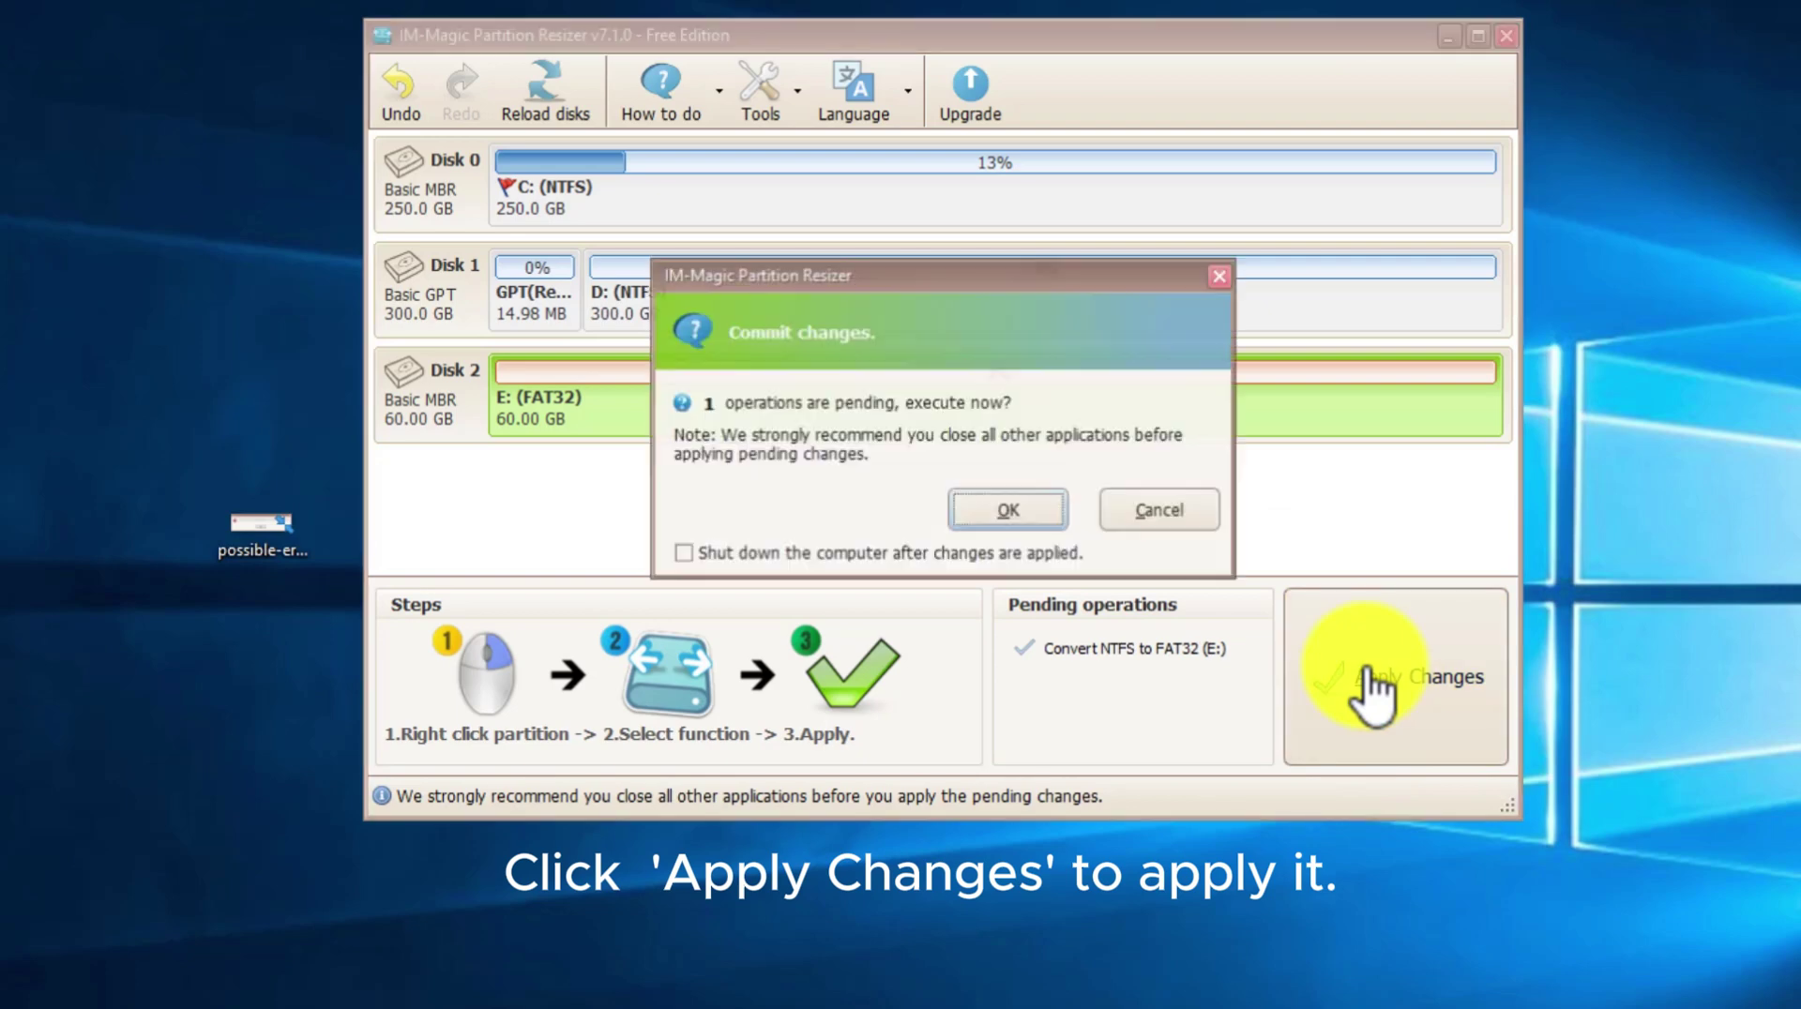
pyautogui.click(977, 508)
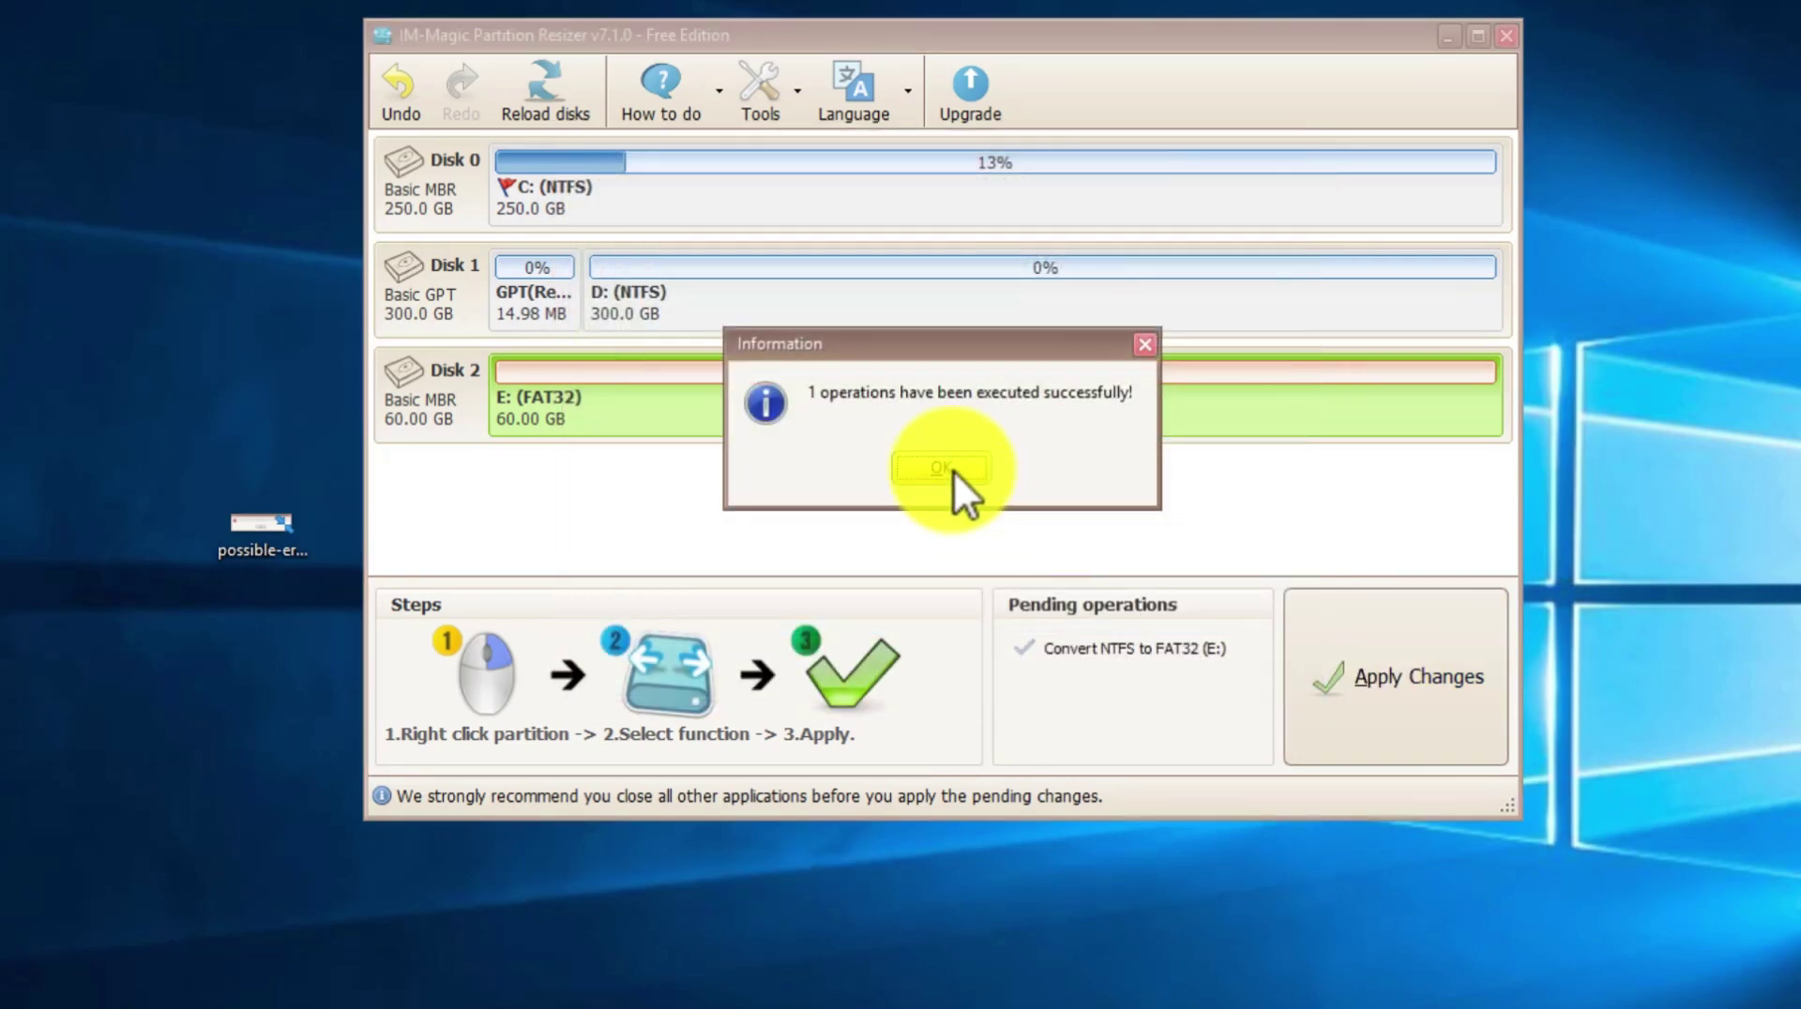
pyautogui.click(953, 469)
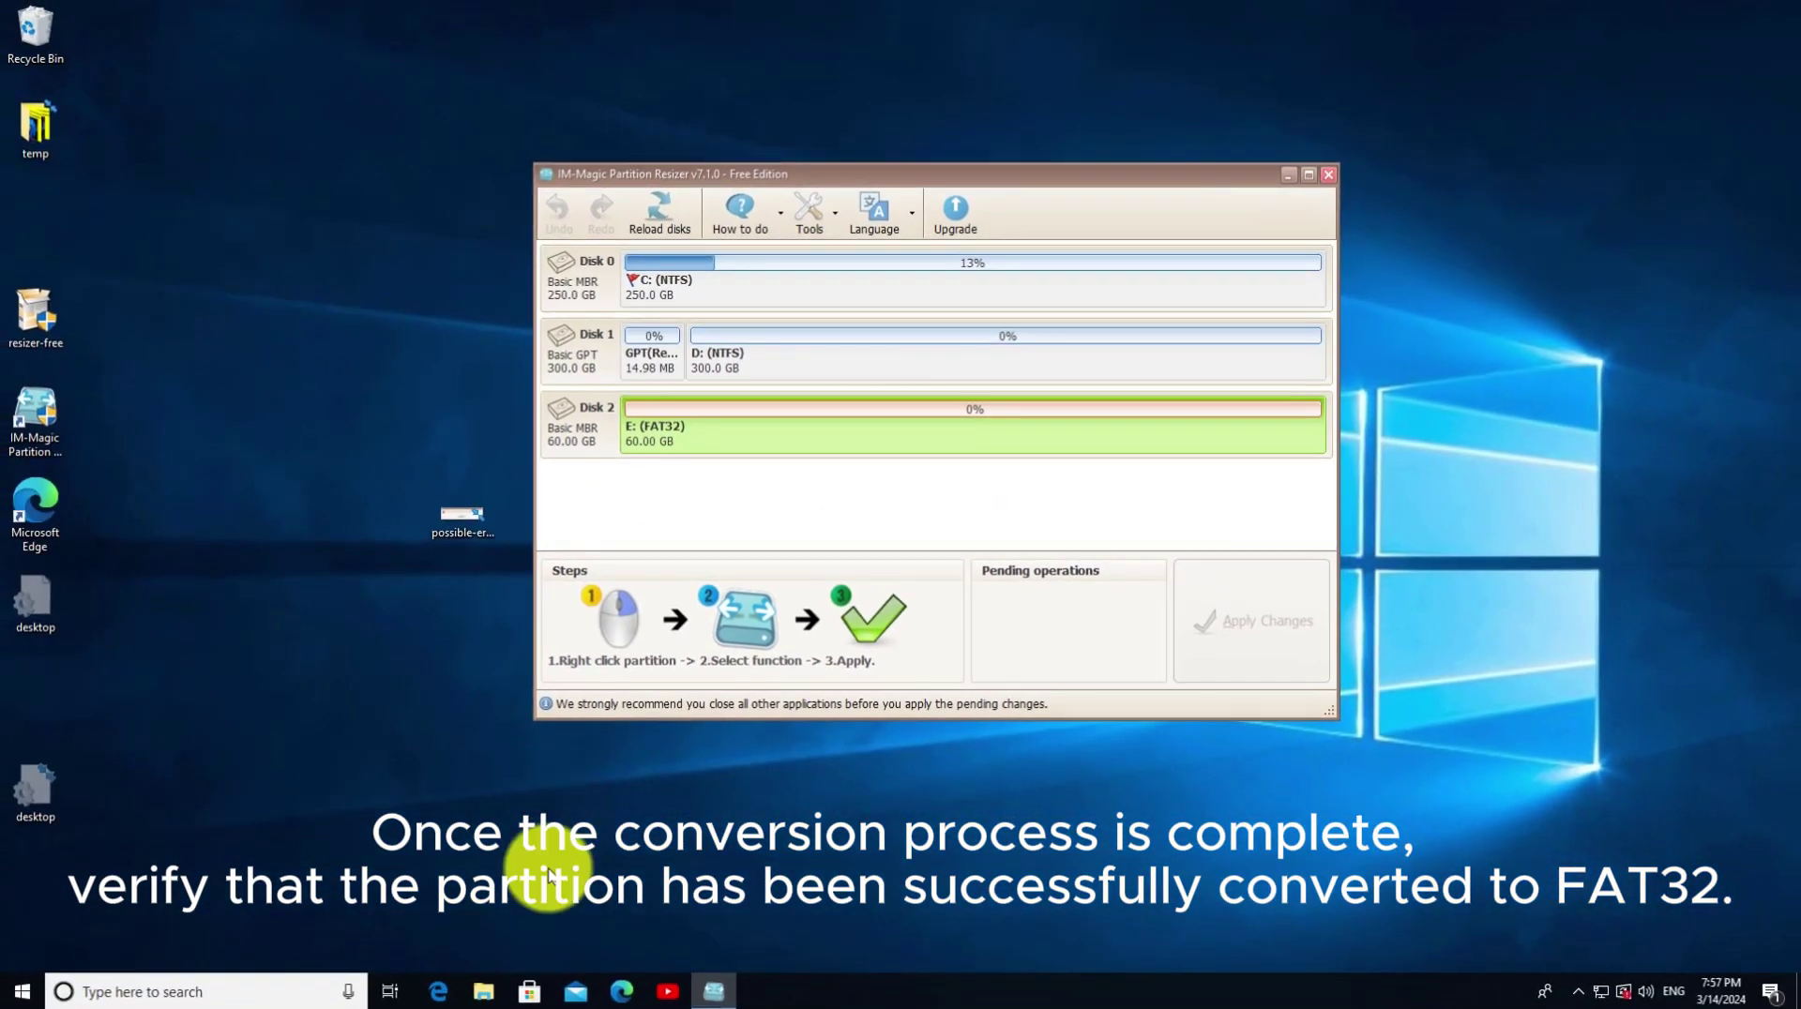
# - Check the Local Disk (E:) properties in This PC to confirm it reports FAT32
pyautogui.click(483, 992)
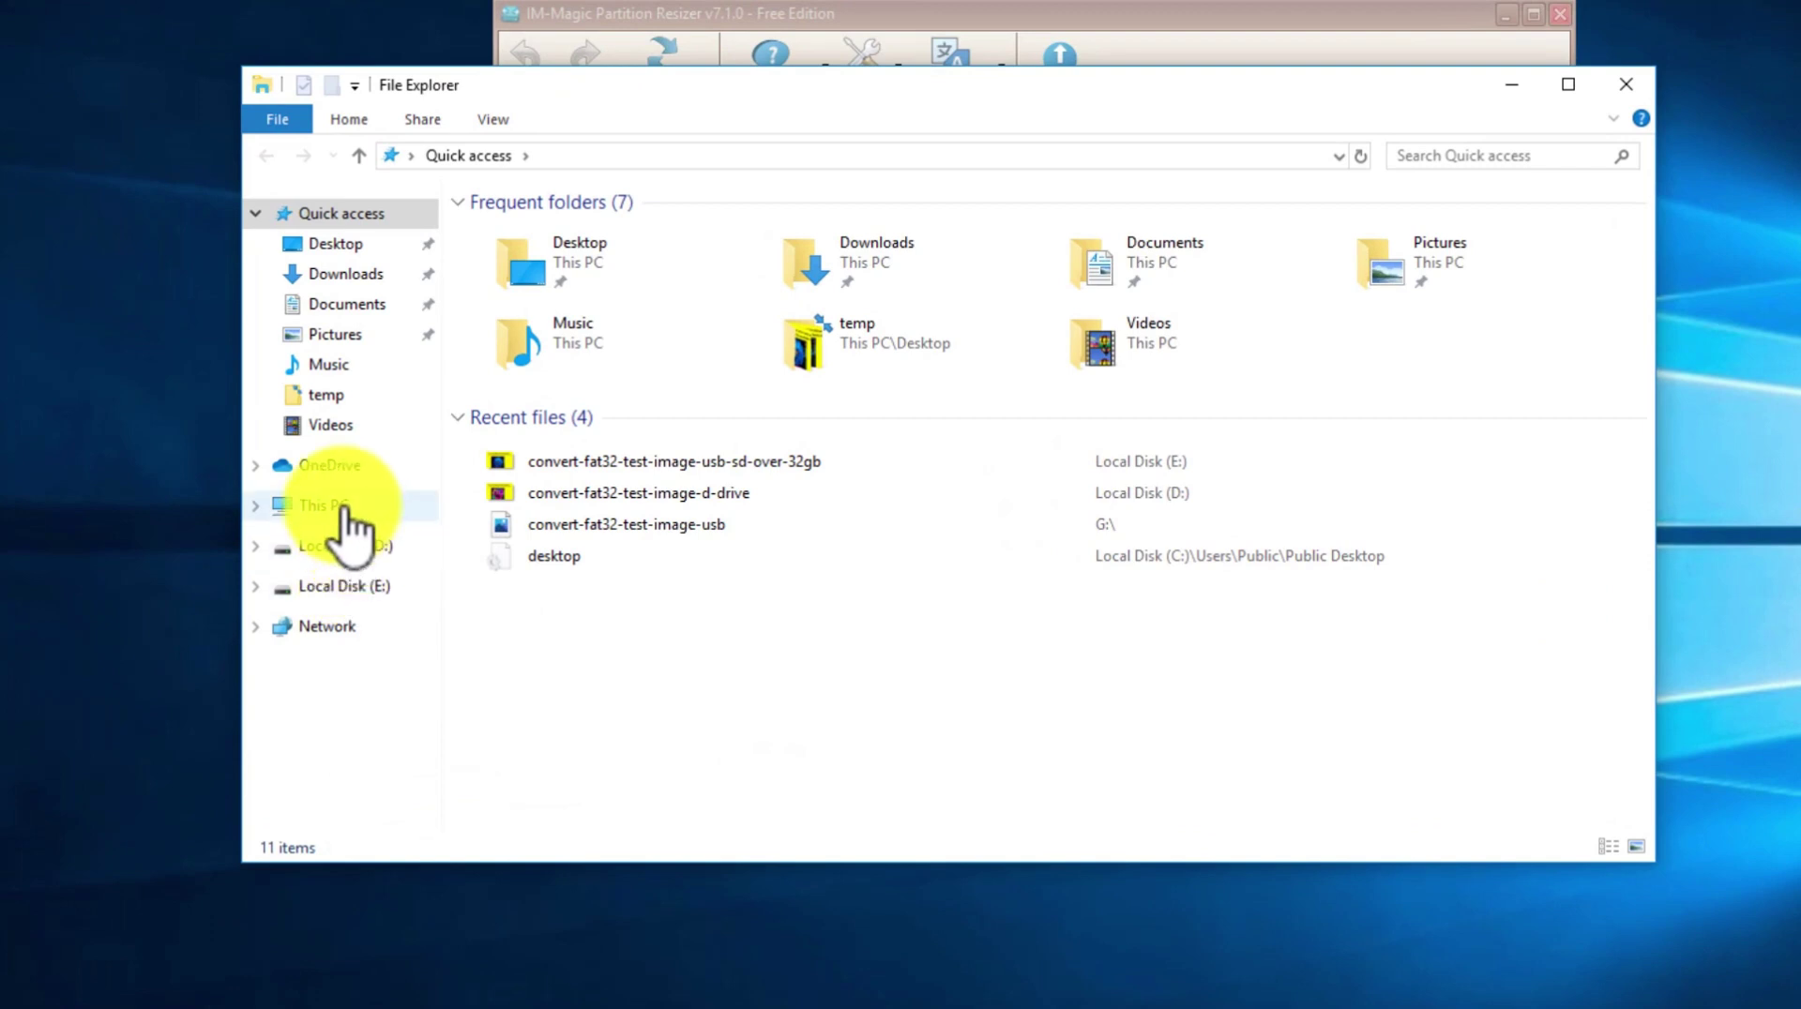
pyautogui.click(357, 528)
pyautogui.rightClick(1298, 499)
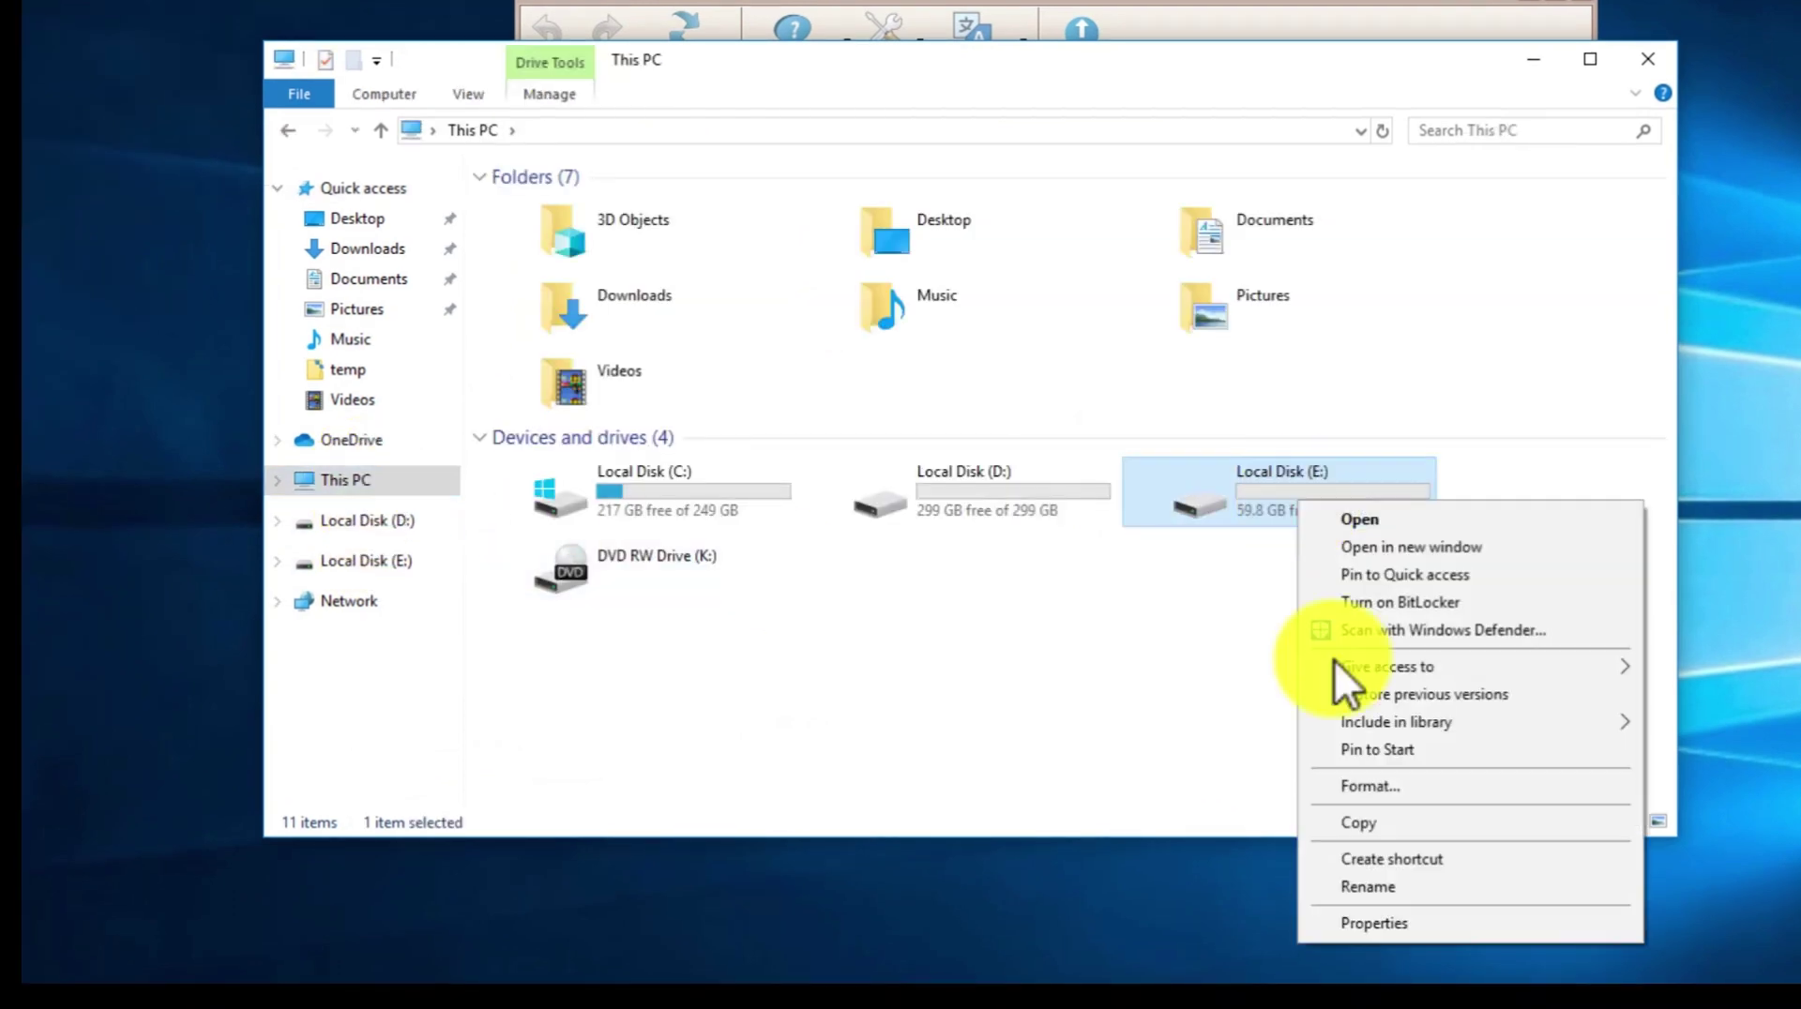
pyautogui.click(1347, 925)
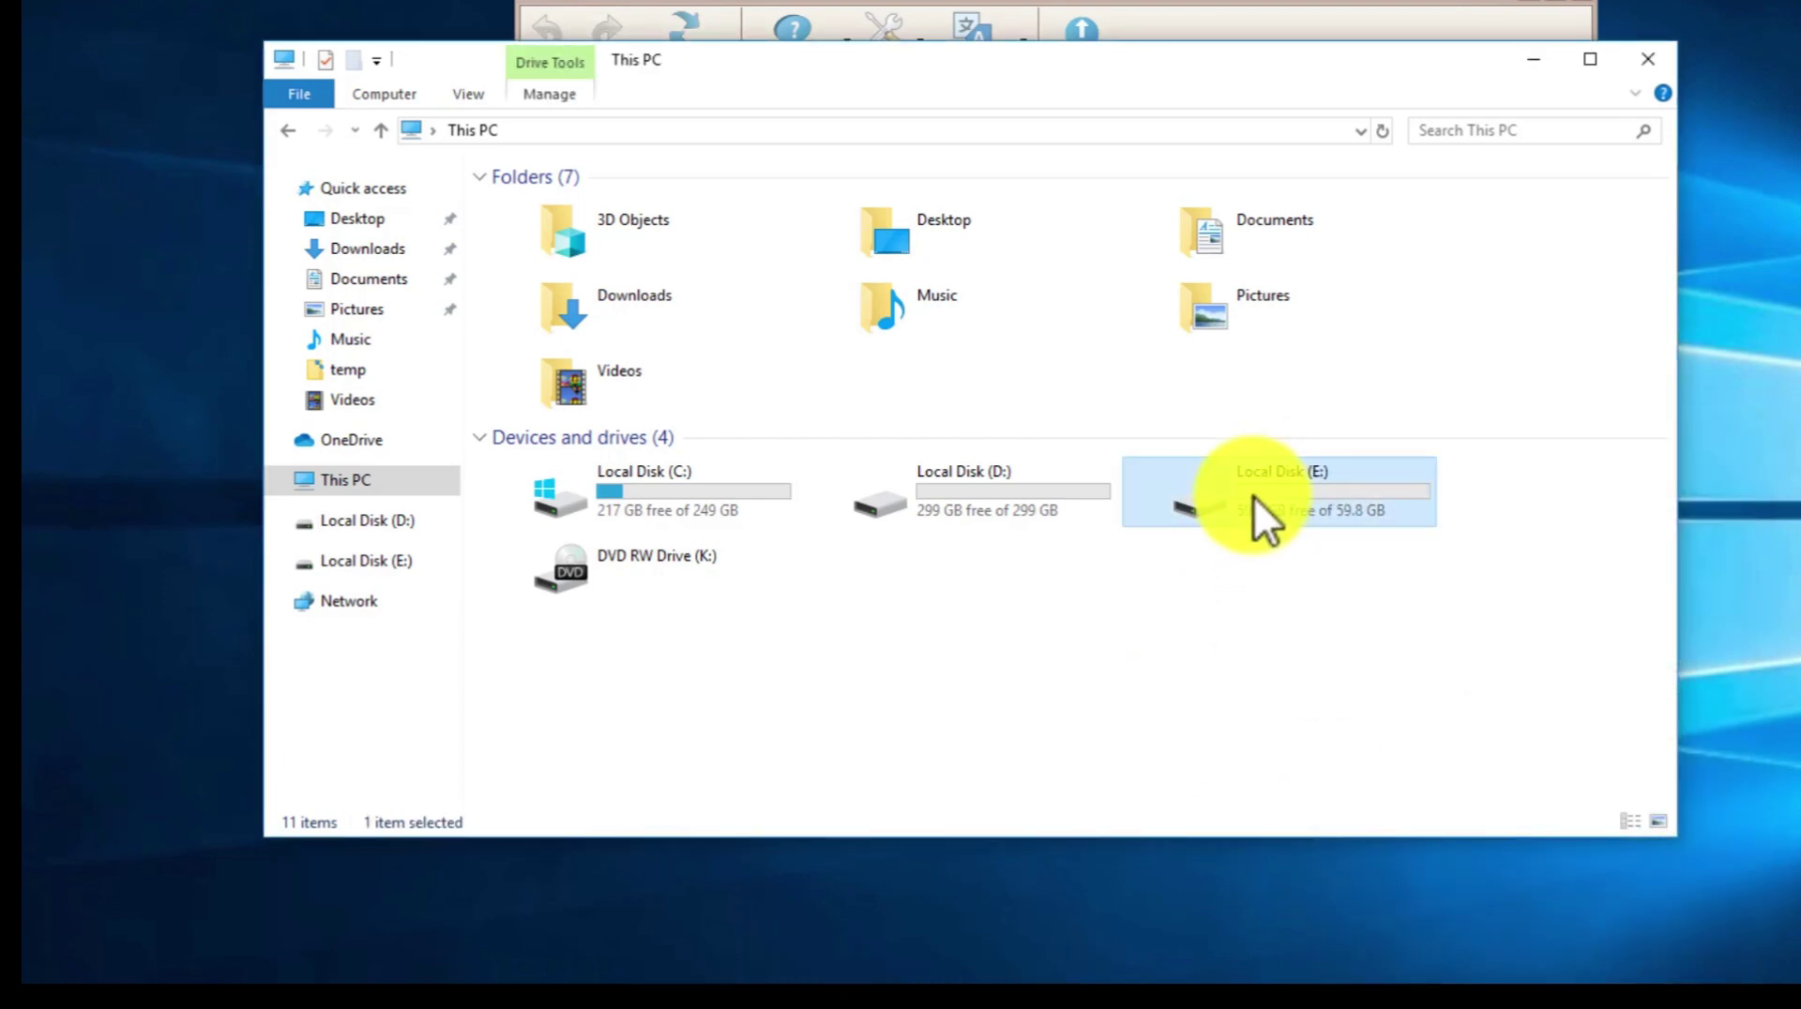
# - Open the PNG test image on E: to confirm it survived, then close Explorer
pyautogui.doubleClick(1253, 495)
pyautogui.doubleClick(675, 269)
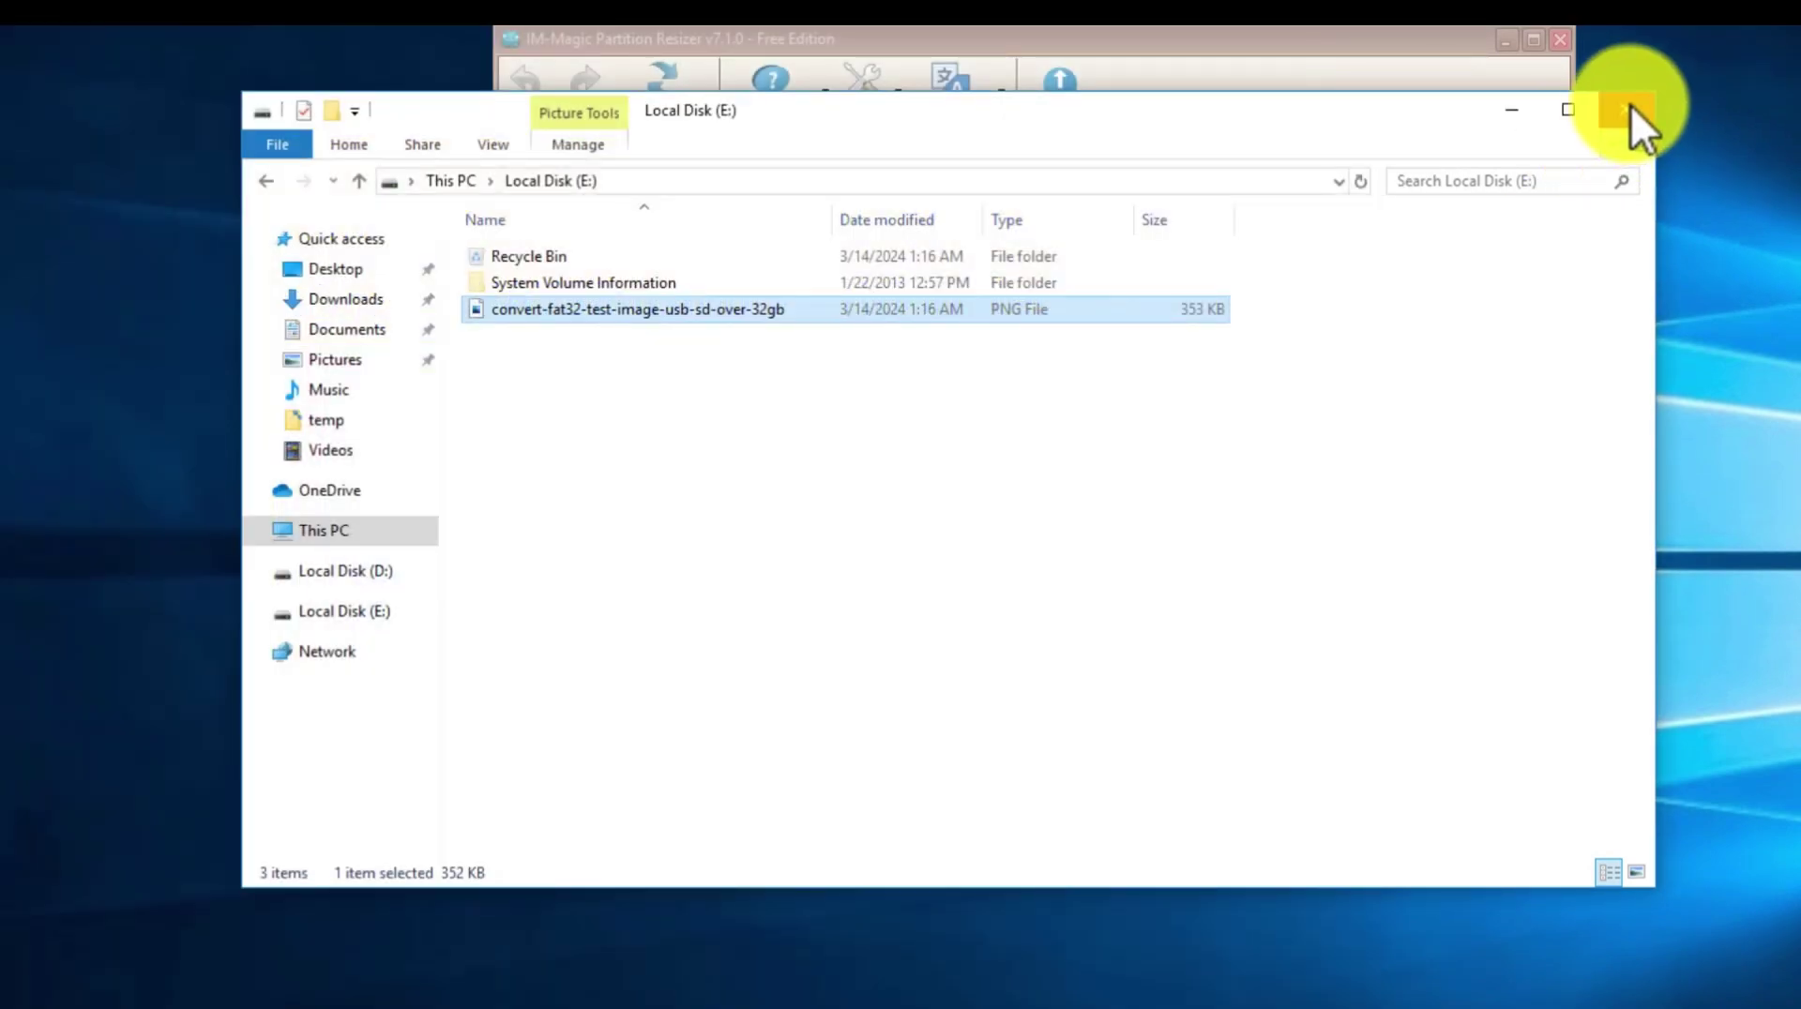
pyautogui.click(1628, 108)
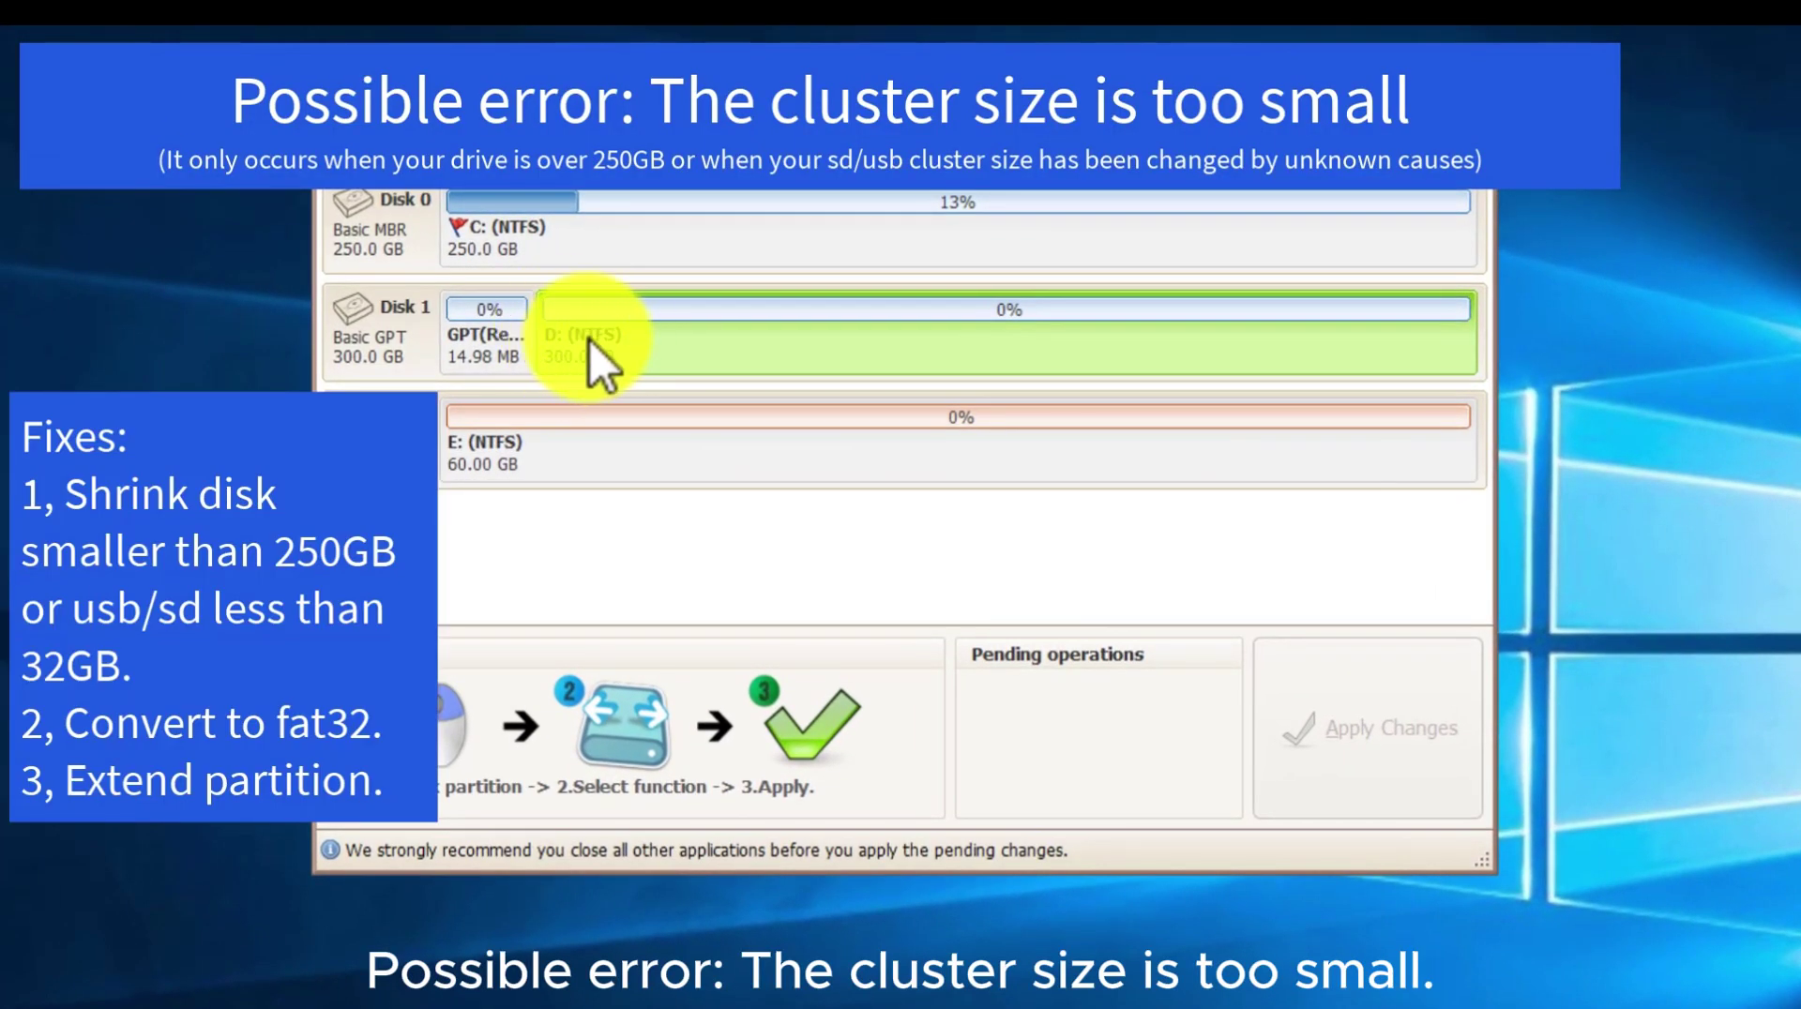
# - Attempt converting D: to FAT32 and dismiss the resulting cluster size error
pyautogui.rightClick(655, 337)
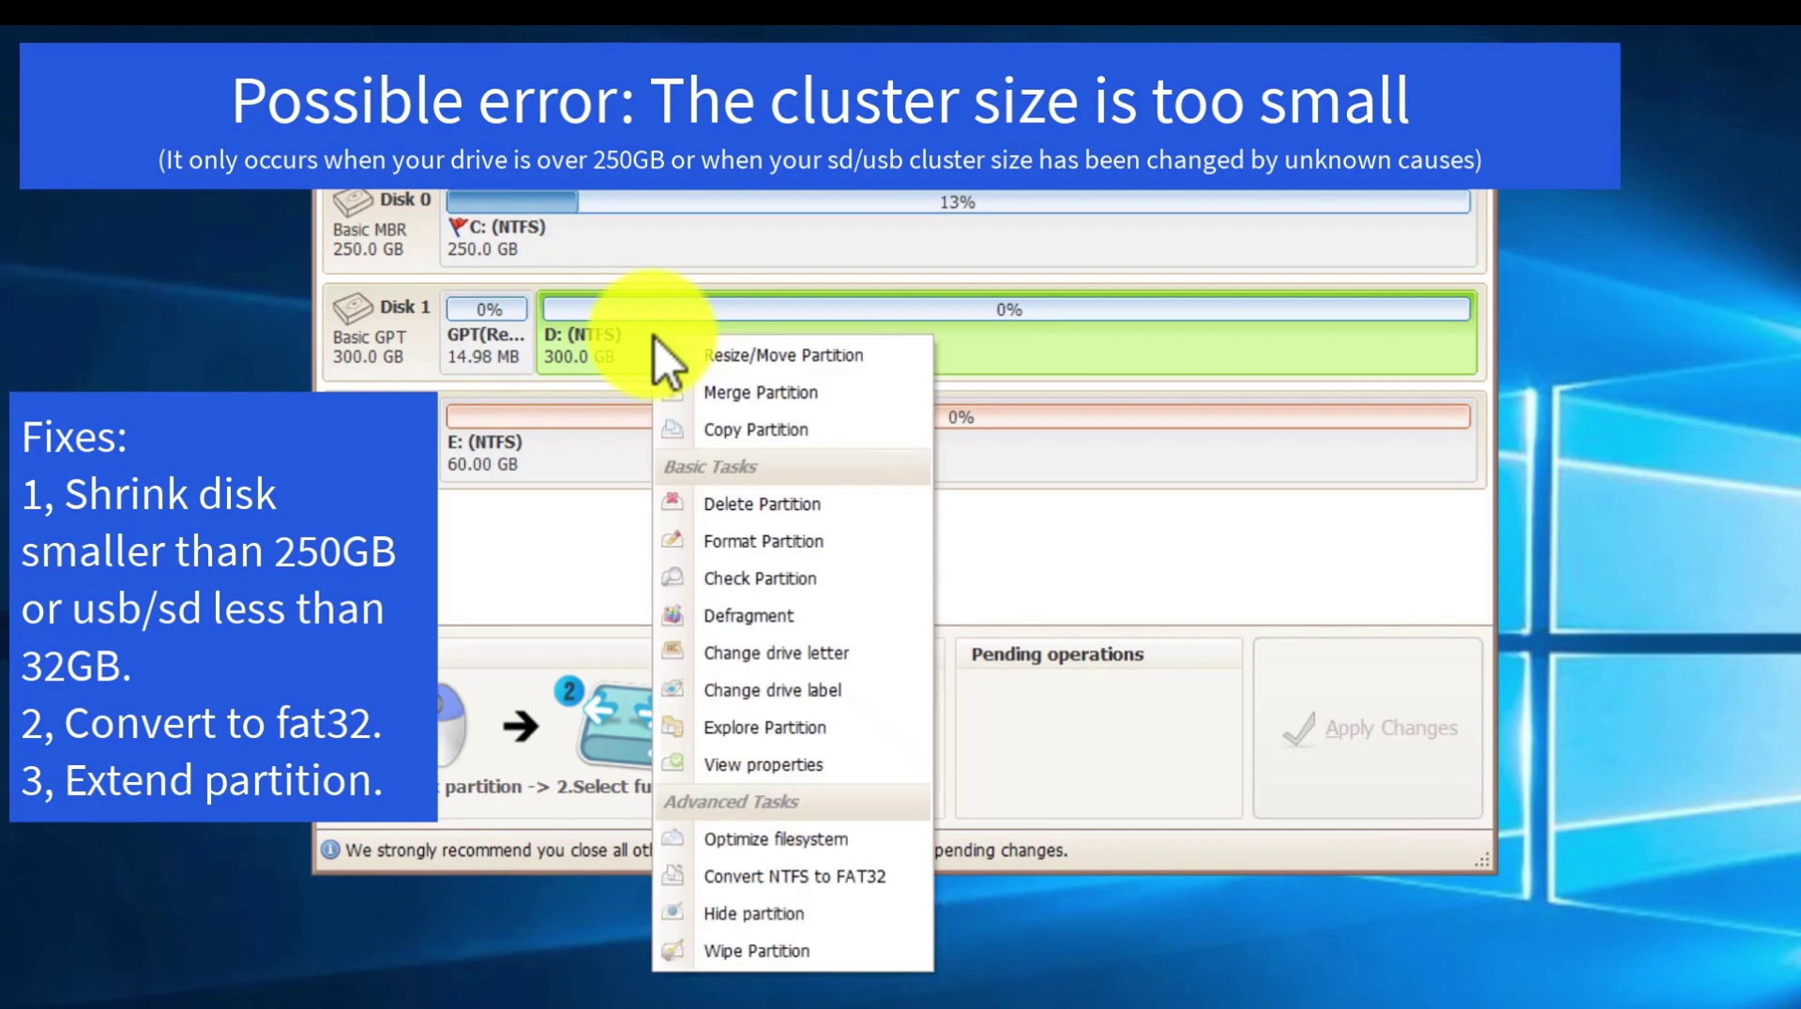
pyautogui.click(718, 878)
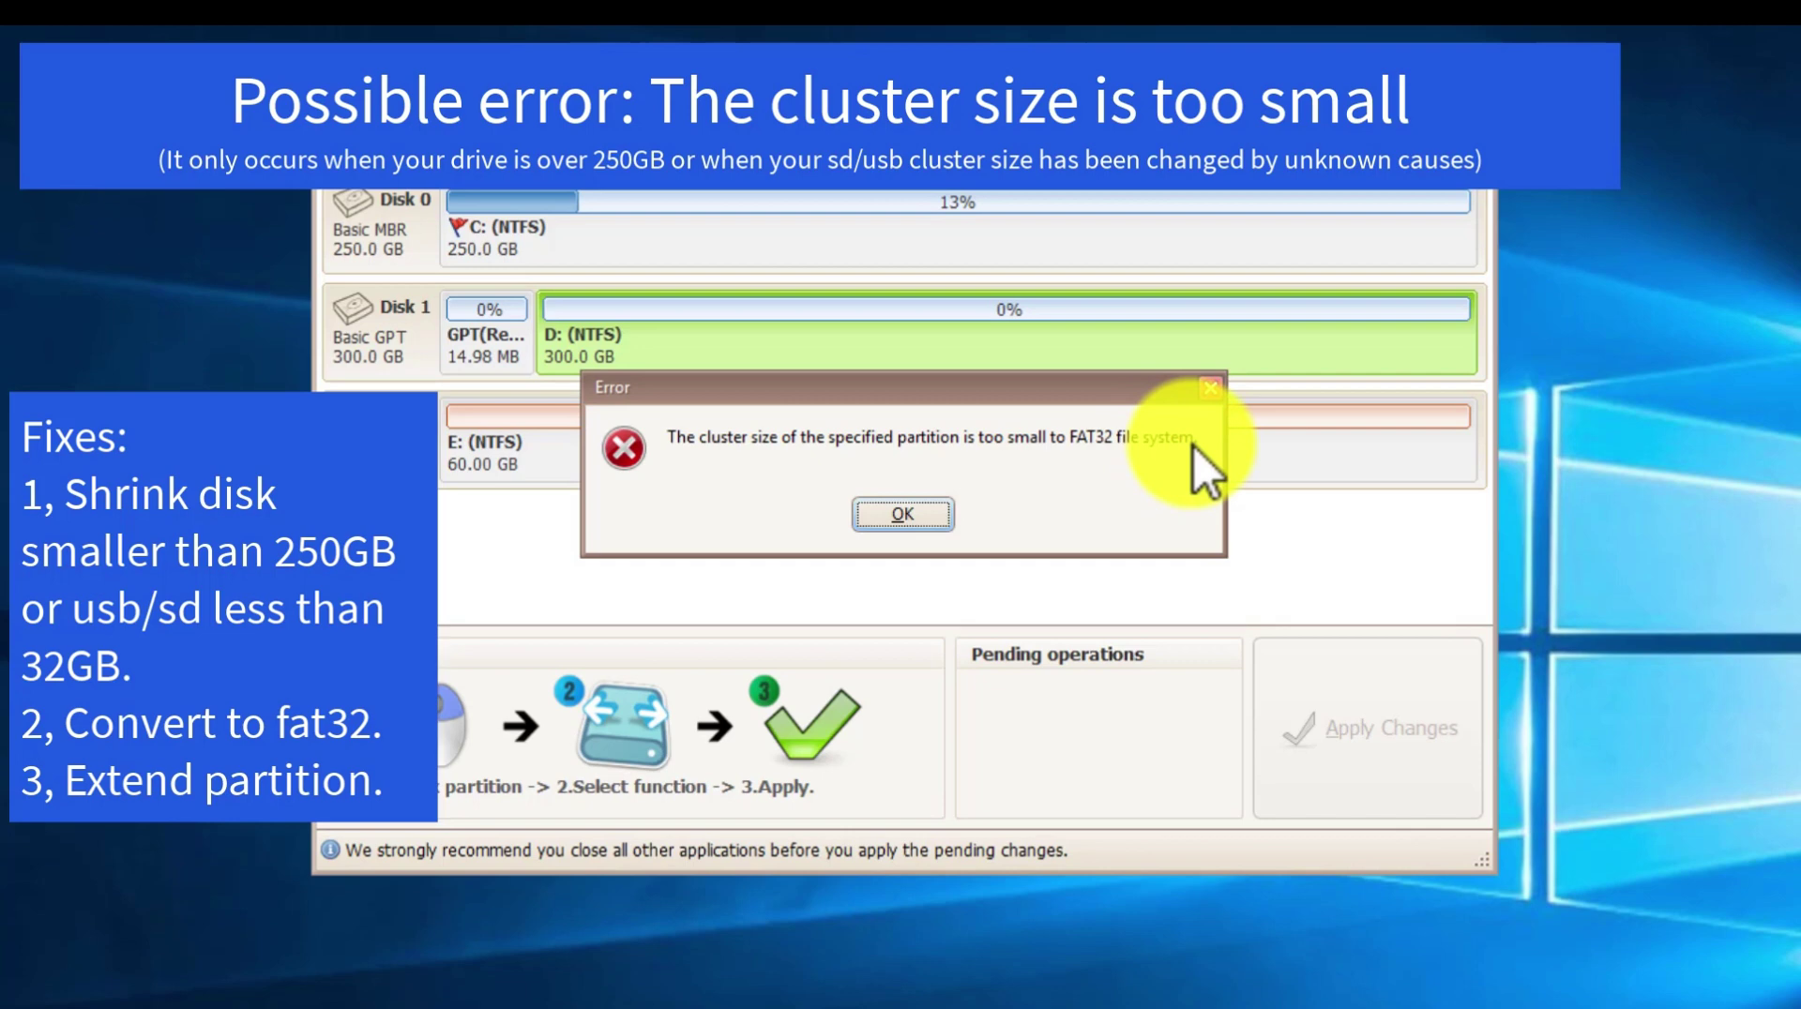
pyautogui.click(900, 516)
# - Shrink D: to 228.8 GB, leaving 71.21 GB unallocated, and apply the resize
pyautogui.rightClick(857, 341)
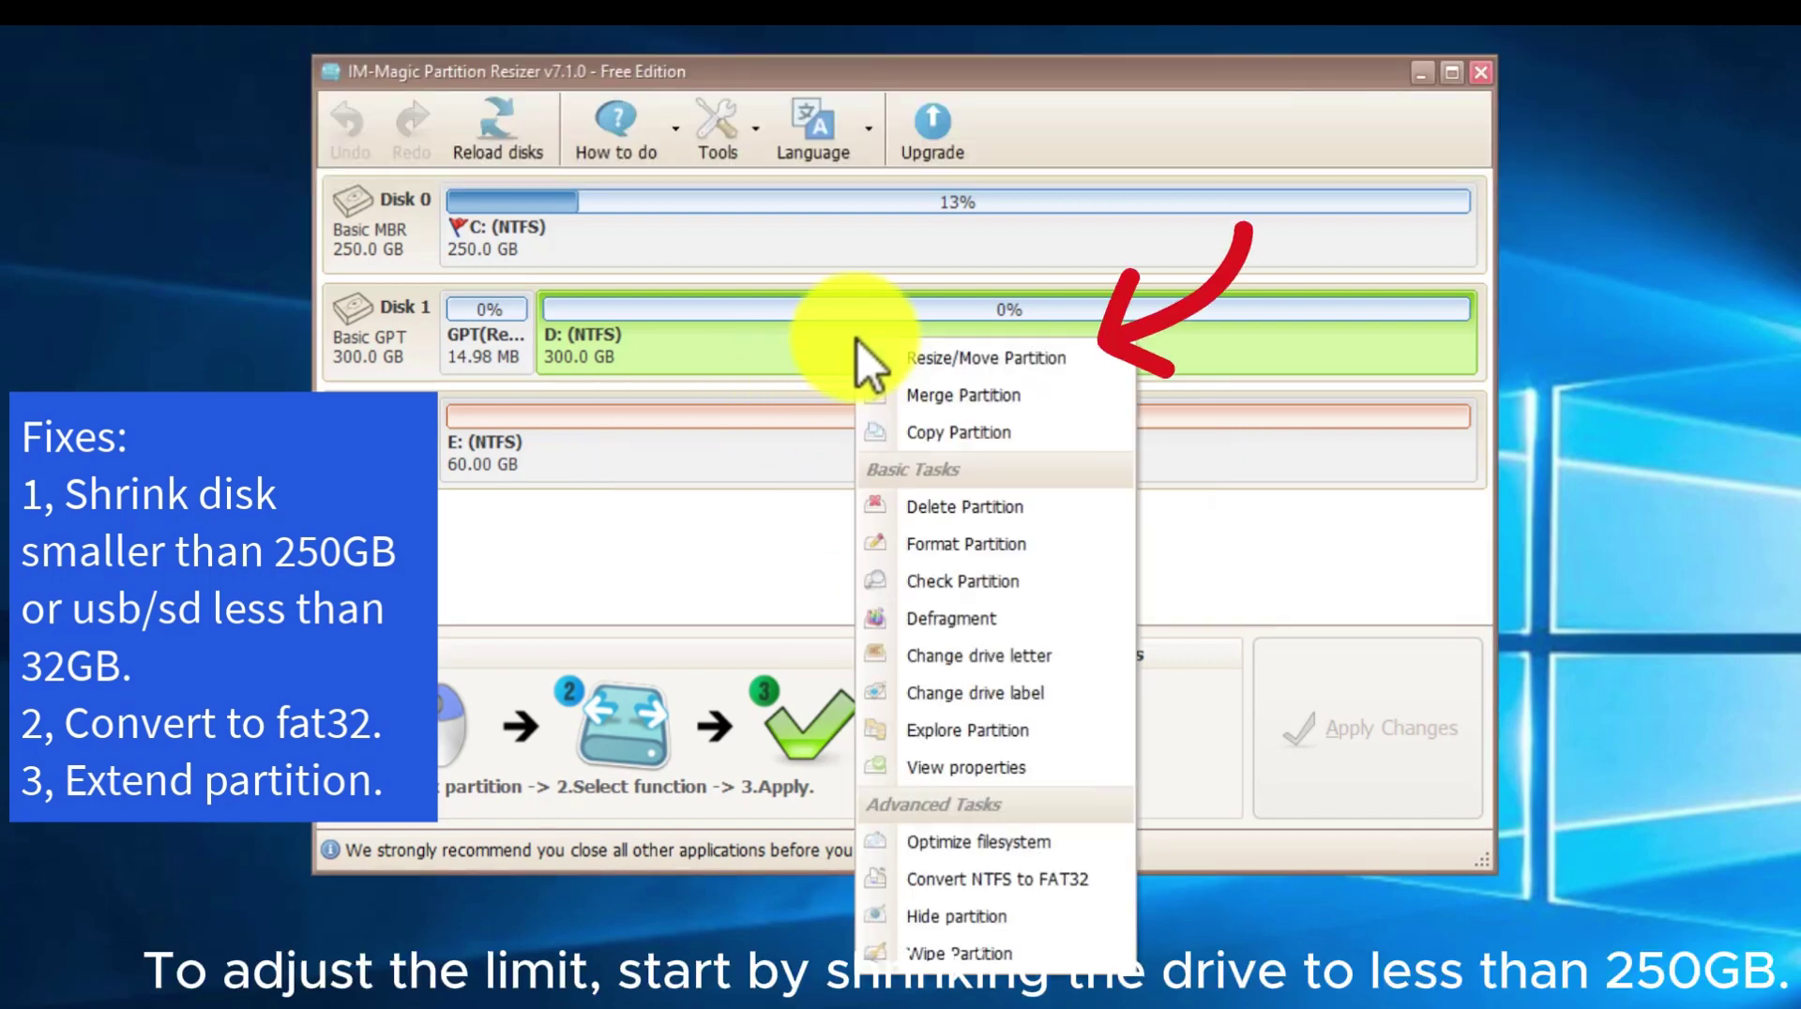
pyautogui.click(908, 356)
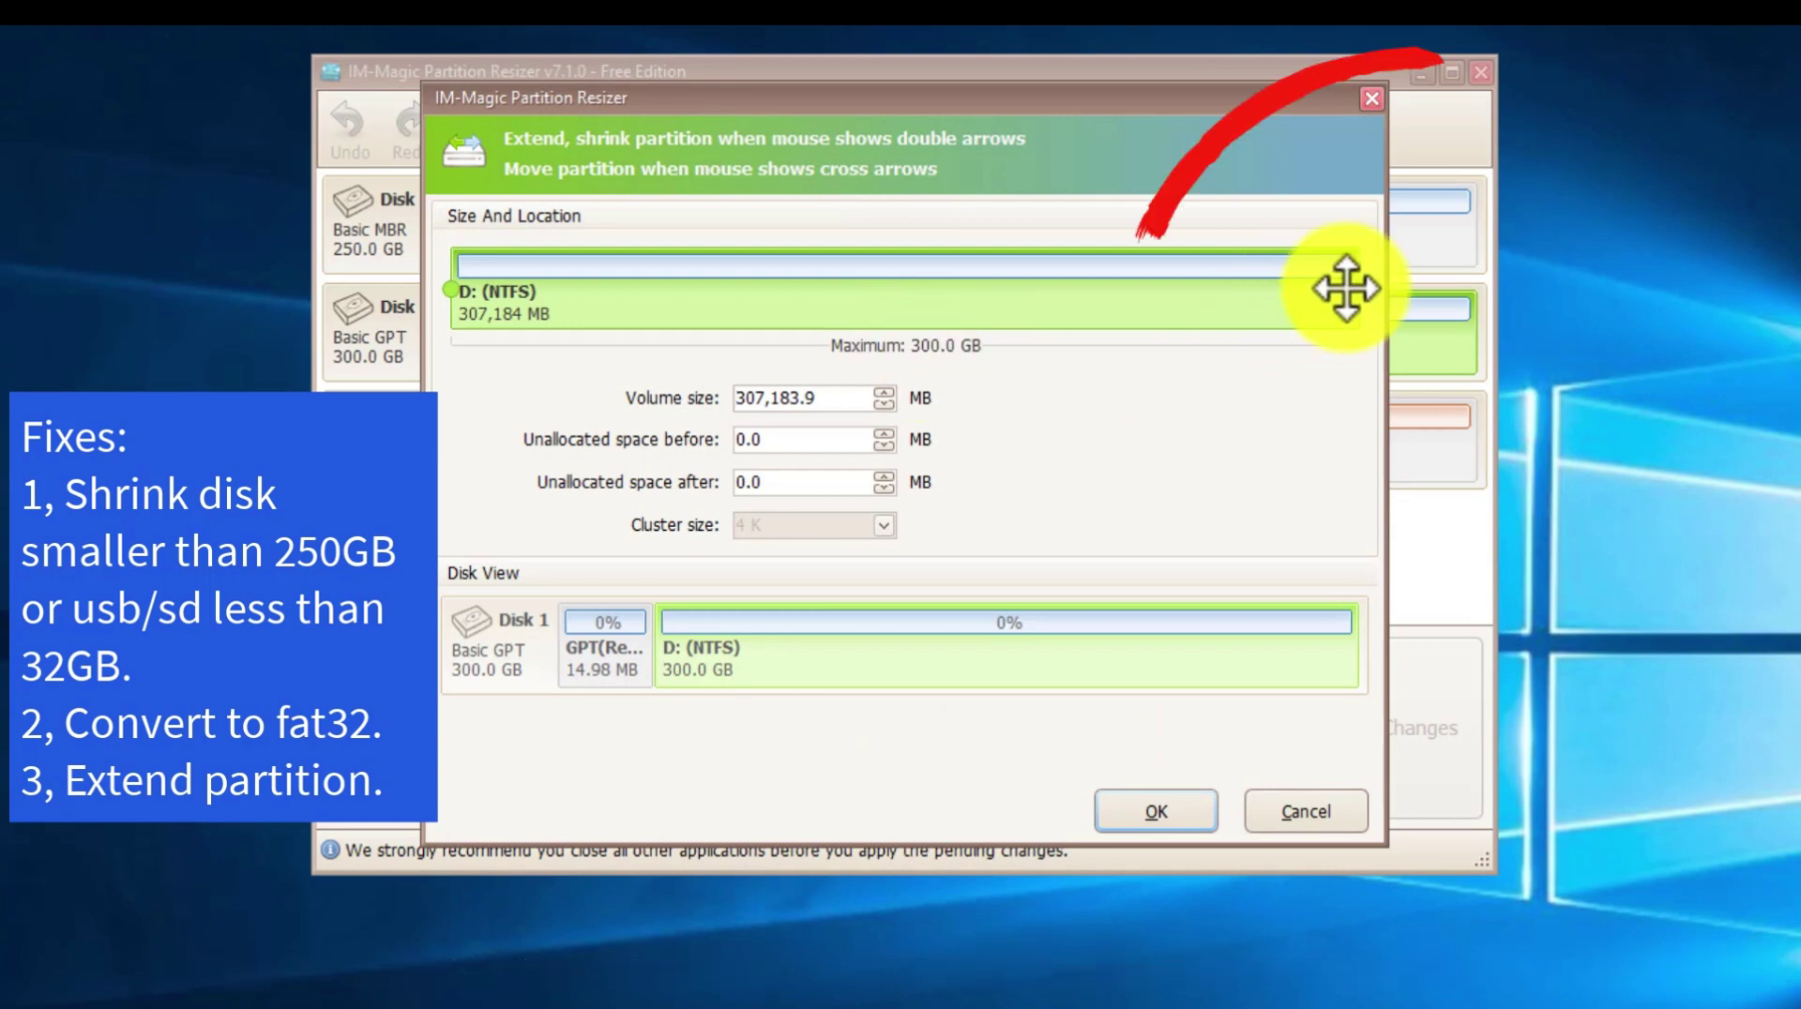
pyautogui.moveTo(1350, 291); pyautogui.dragTo(1152, 291)
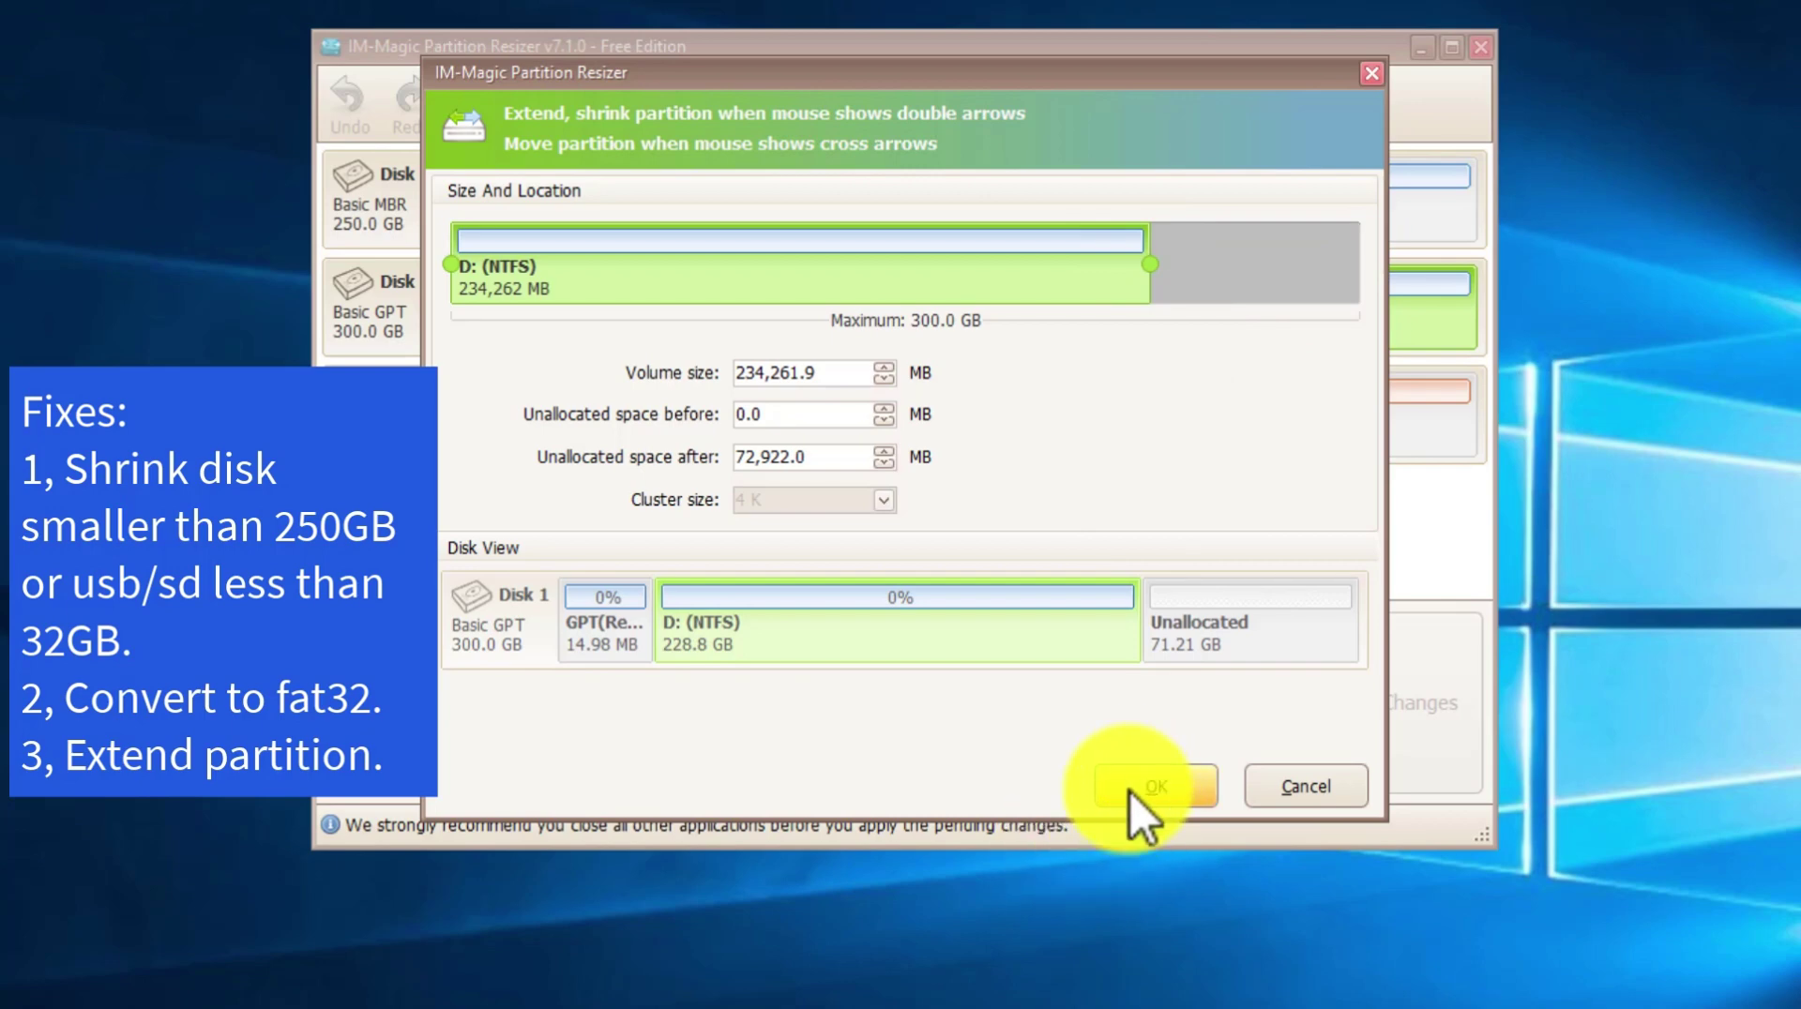
pyautogui.click(1130, 792)
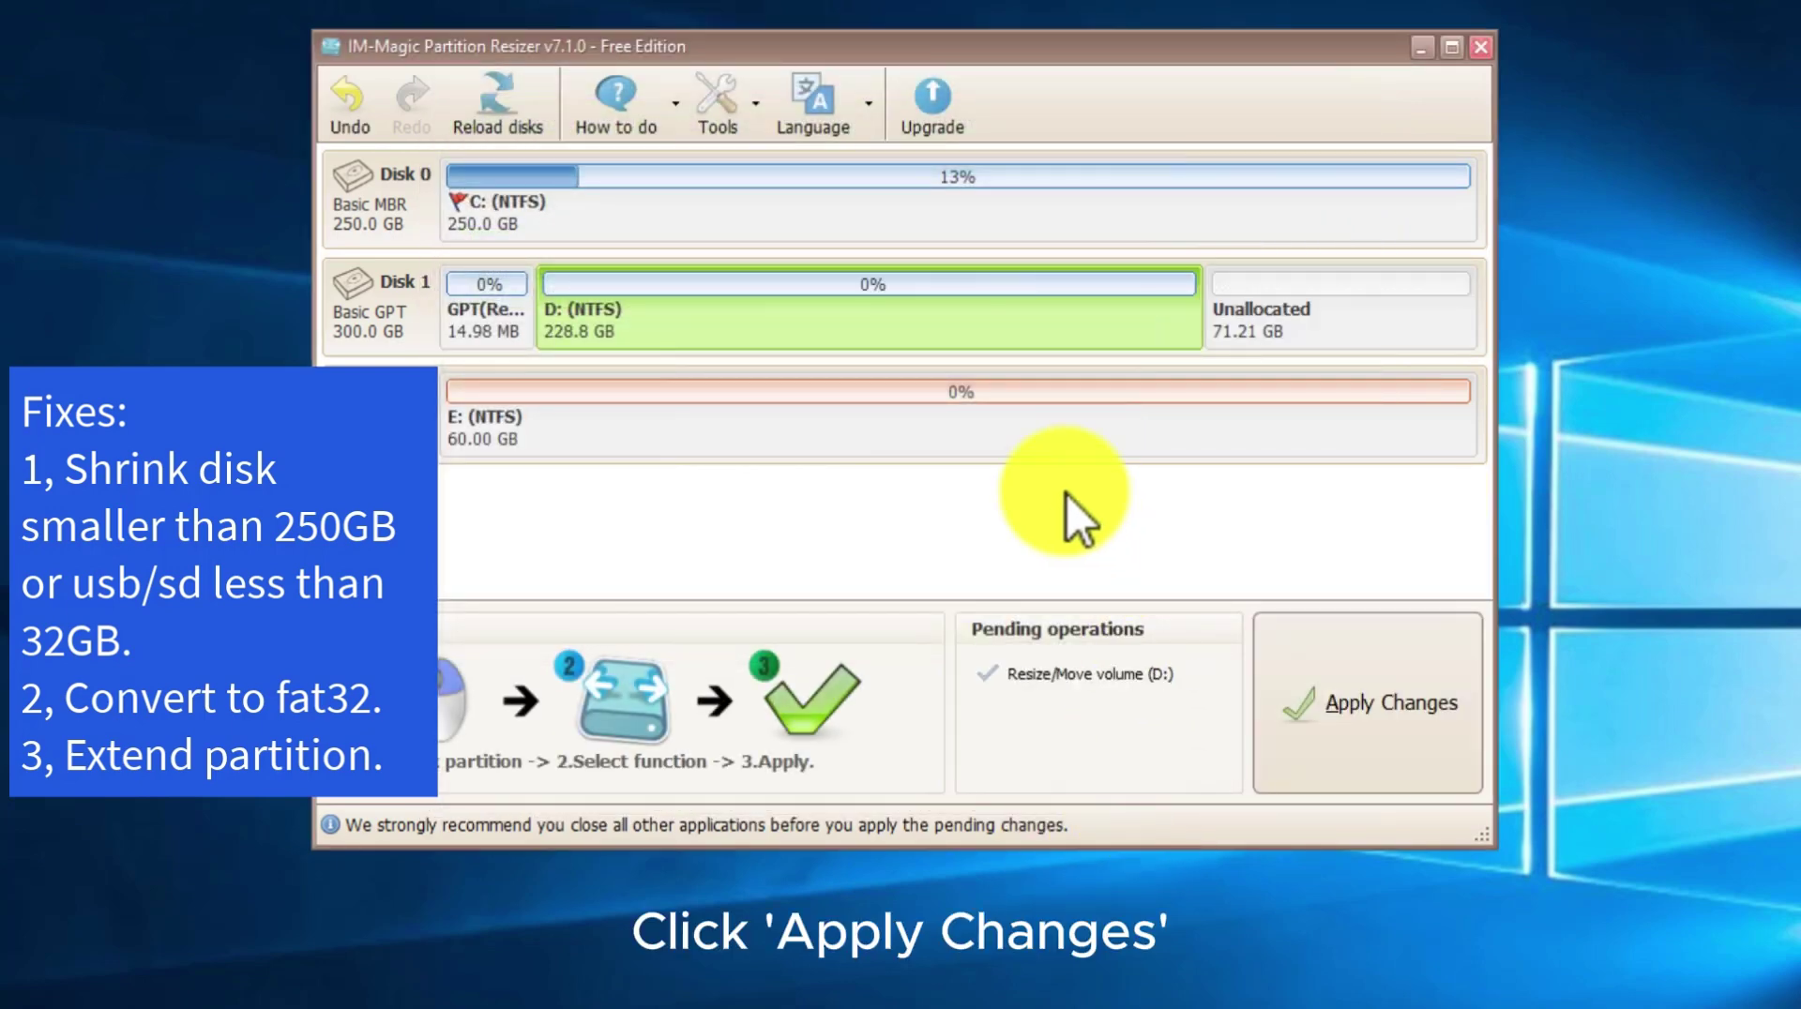
pyautogui.click(1366, 731)
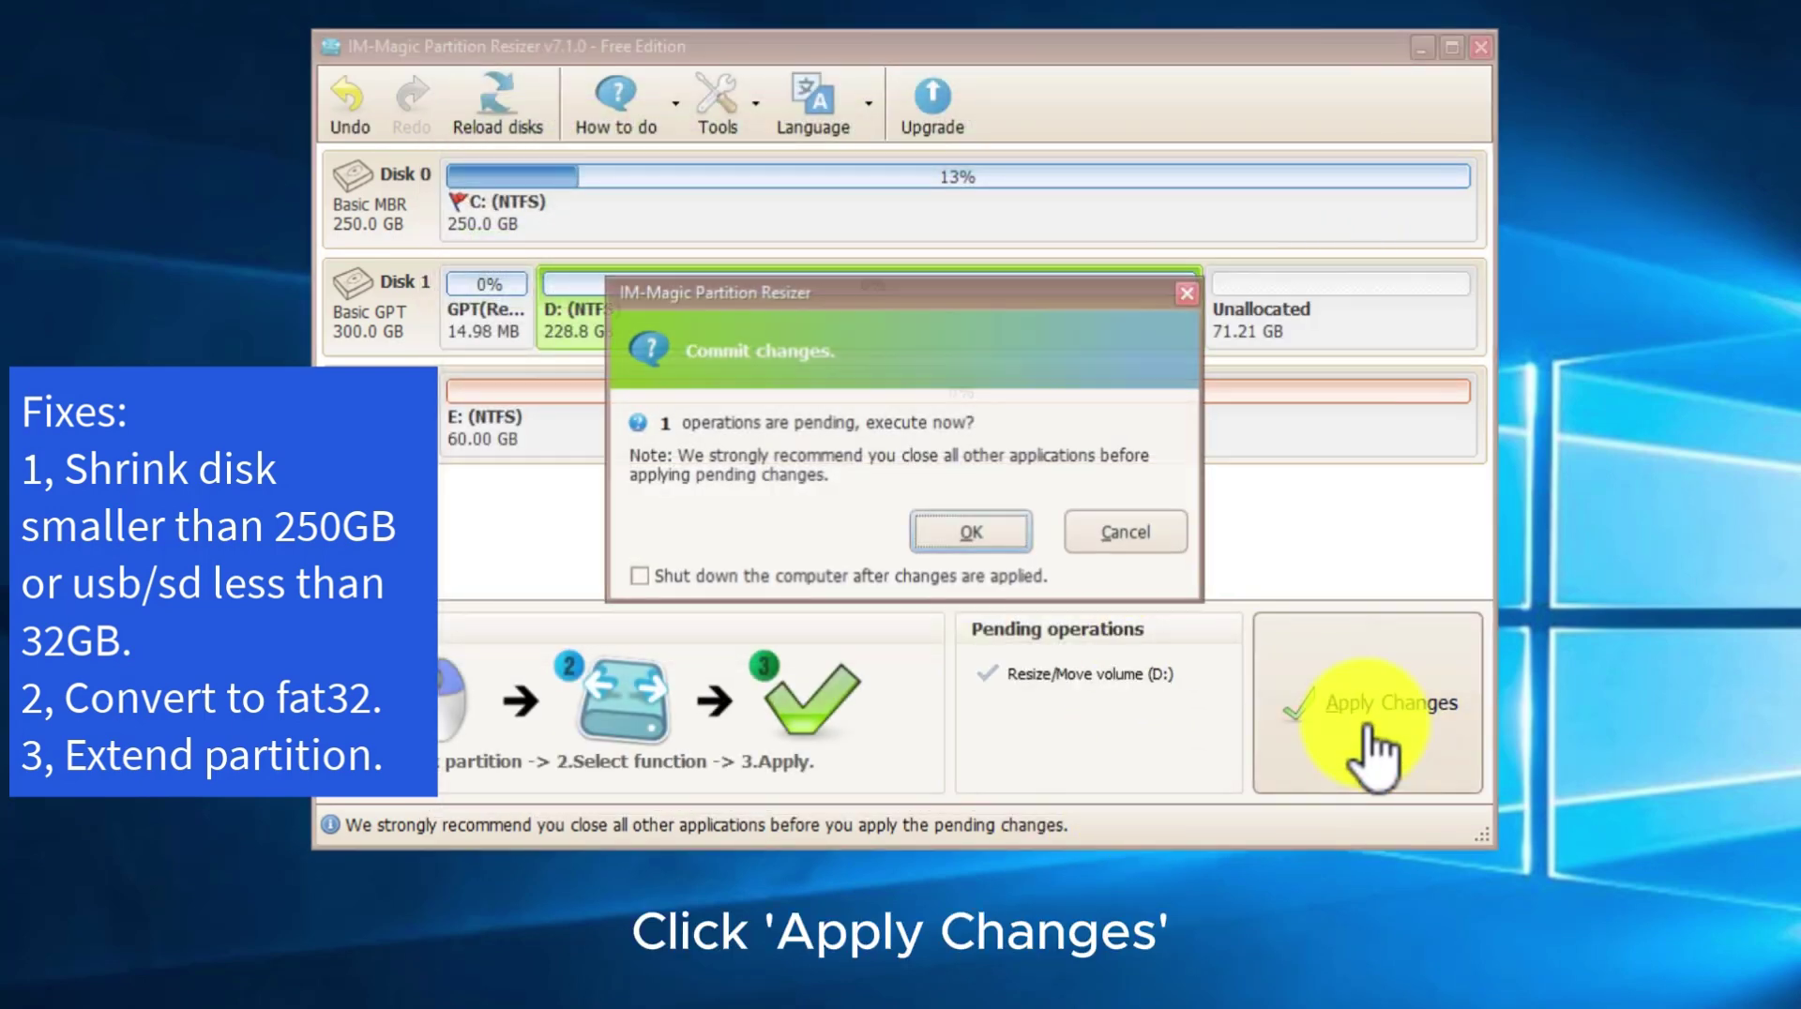
pyautogui.click(959, 536)
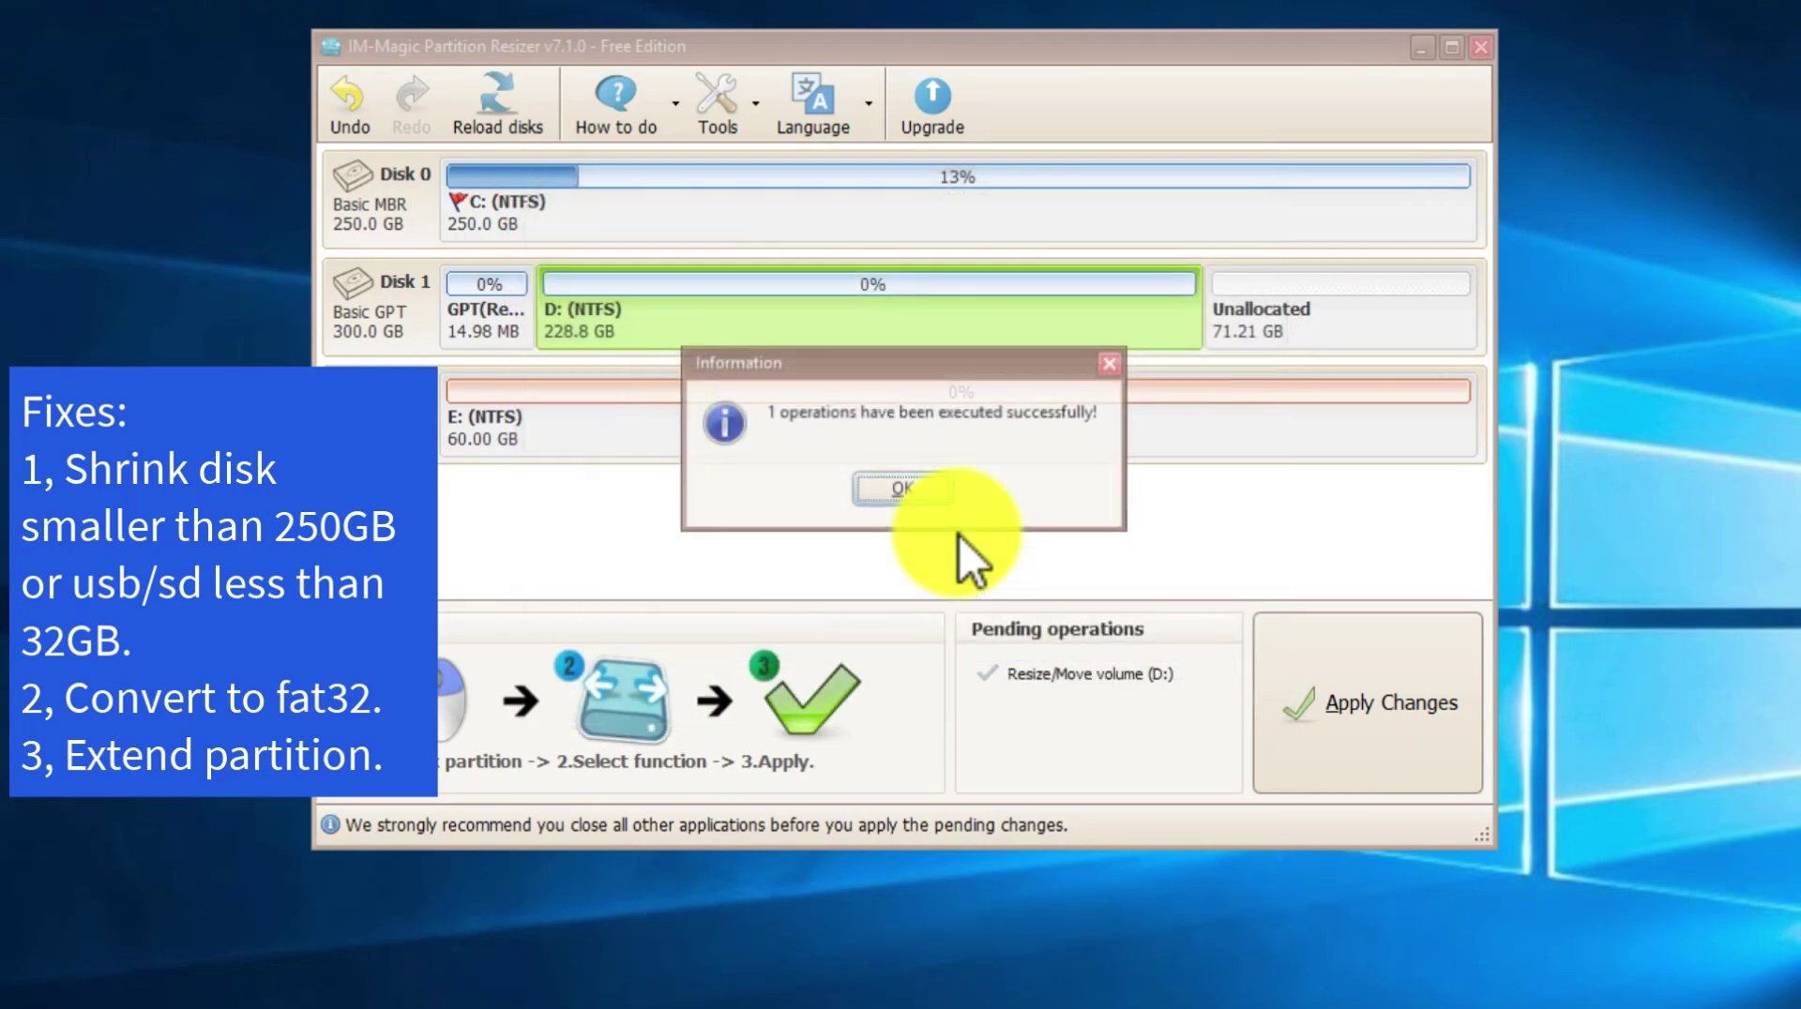
pyautogui.click(903, 498)
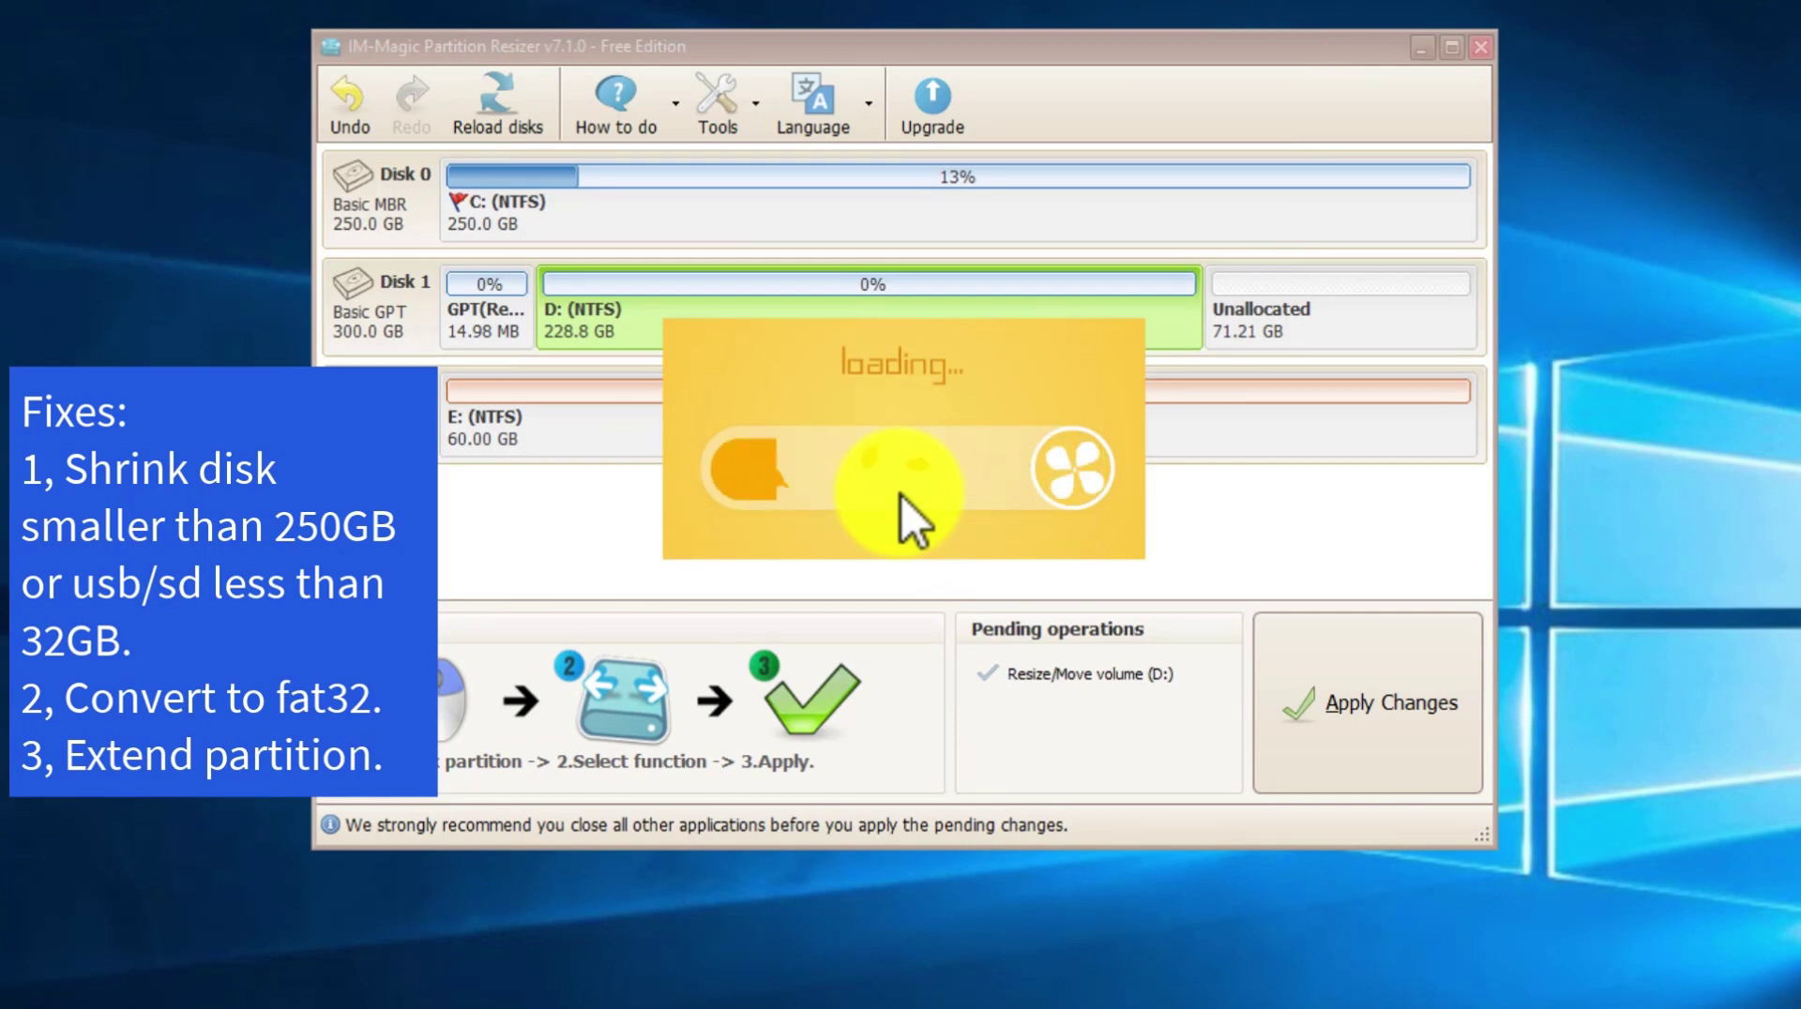
# - Convert the 228.8 GB D: partition from NTFS to FAT32 and apply the conversion
pyautogui.rightClick(801, 310)
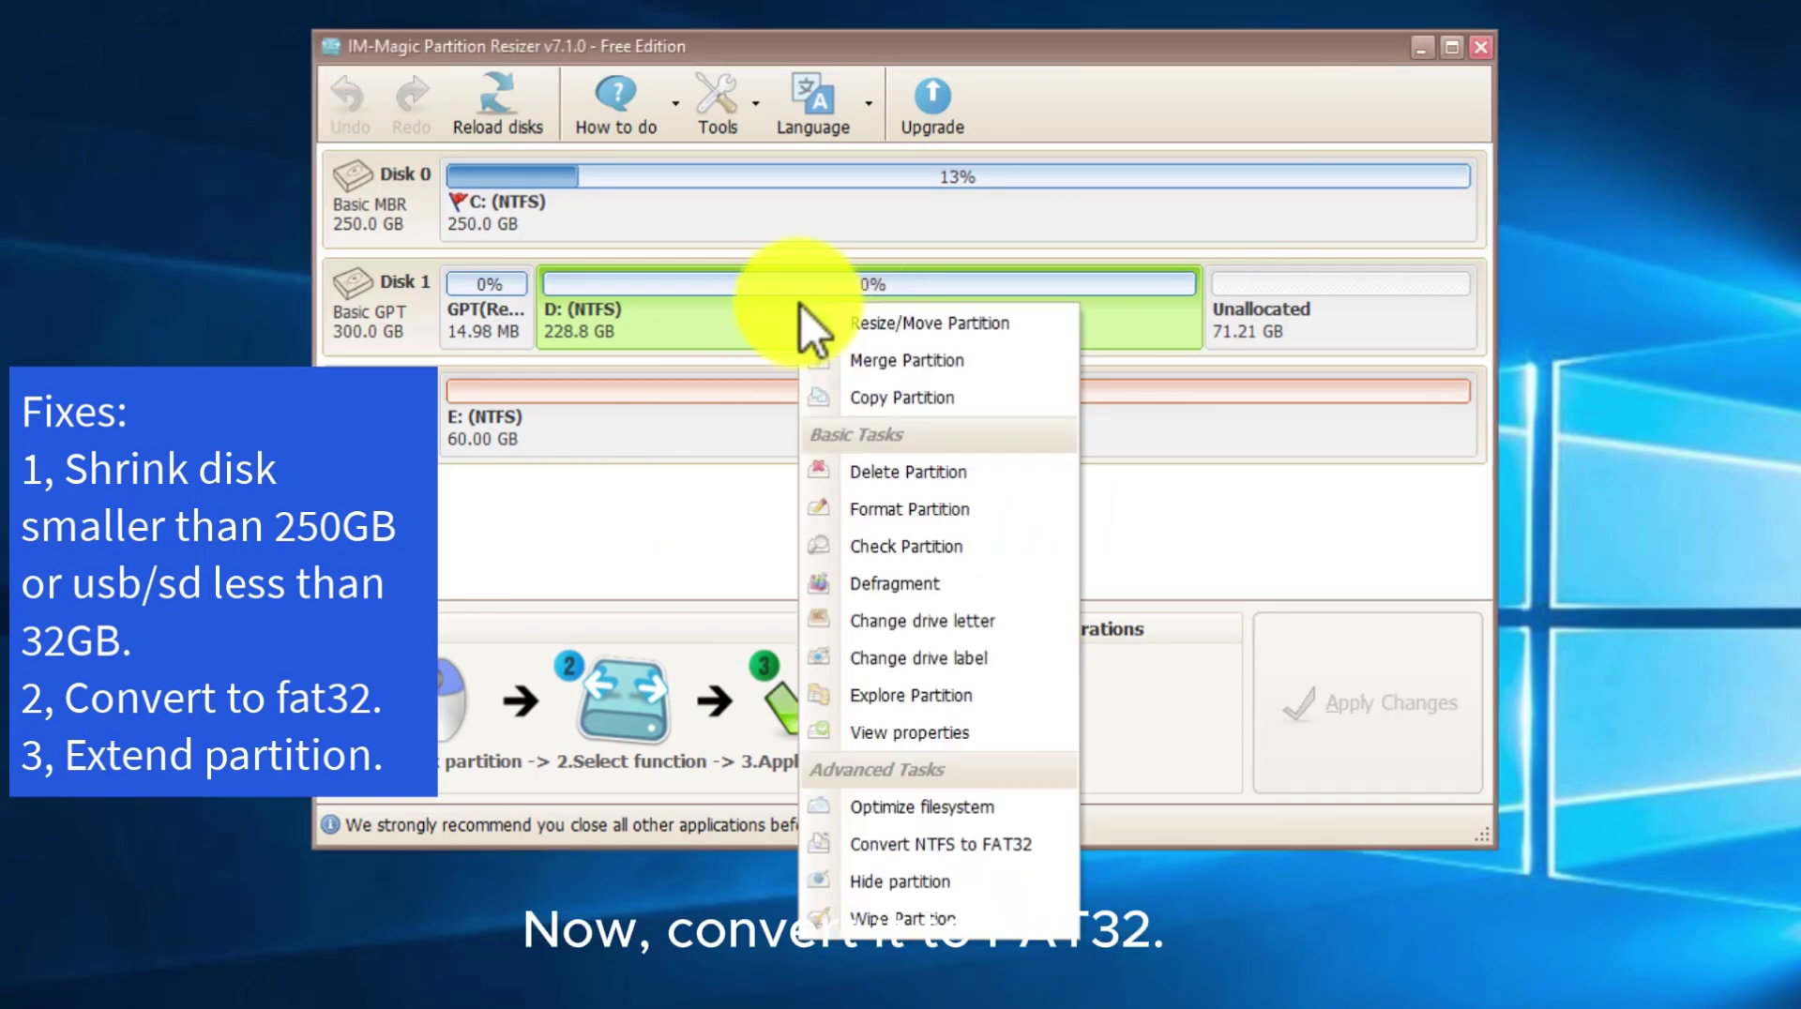
pyautogui.click(892, 846)
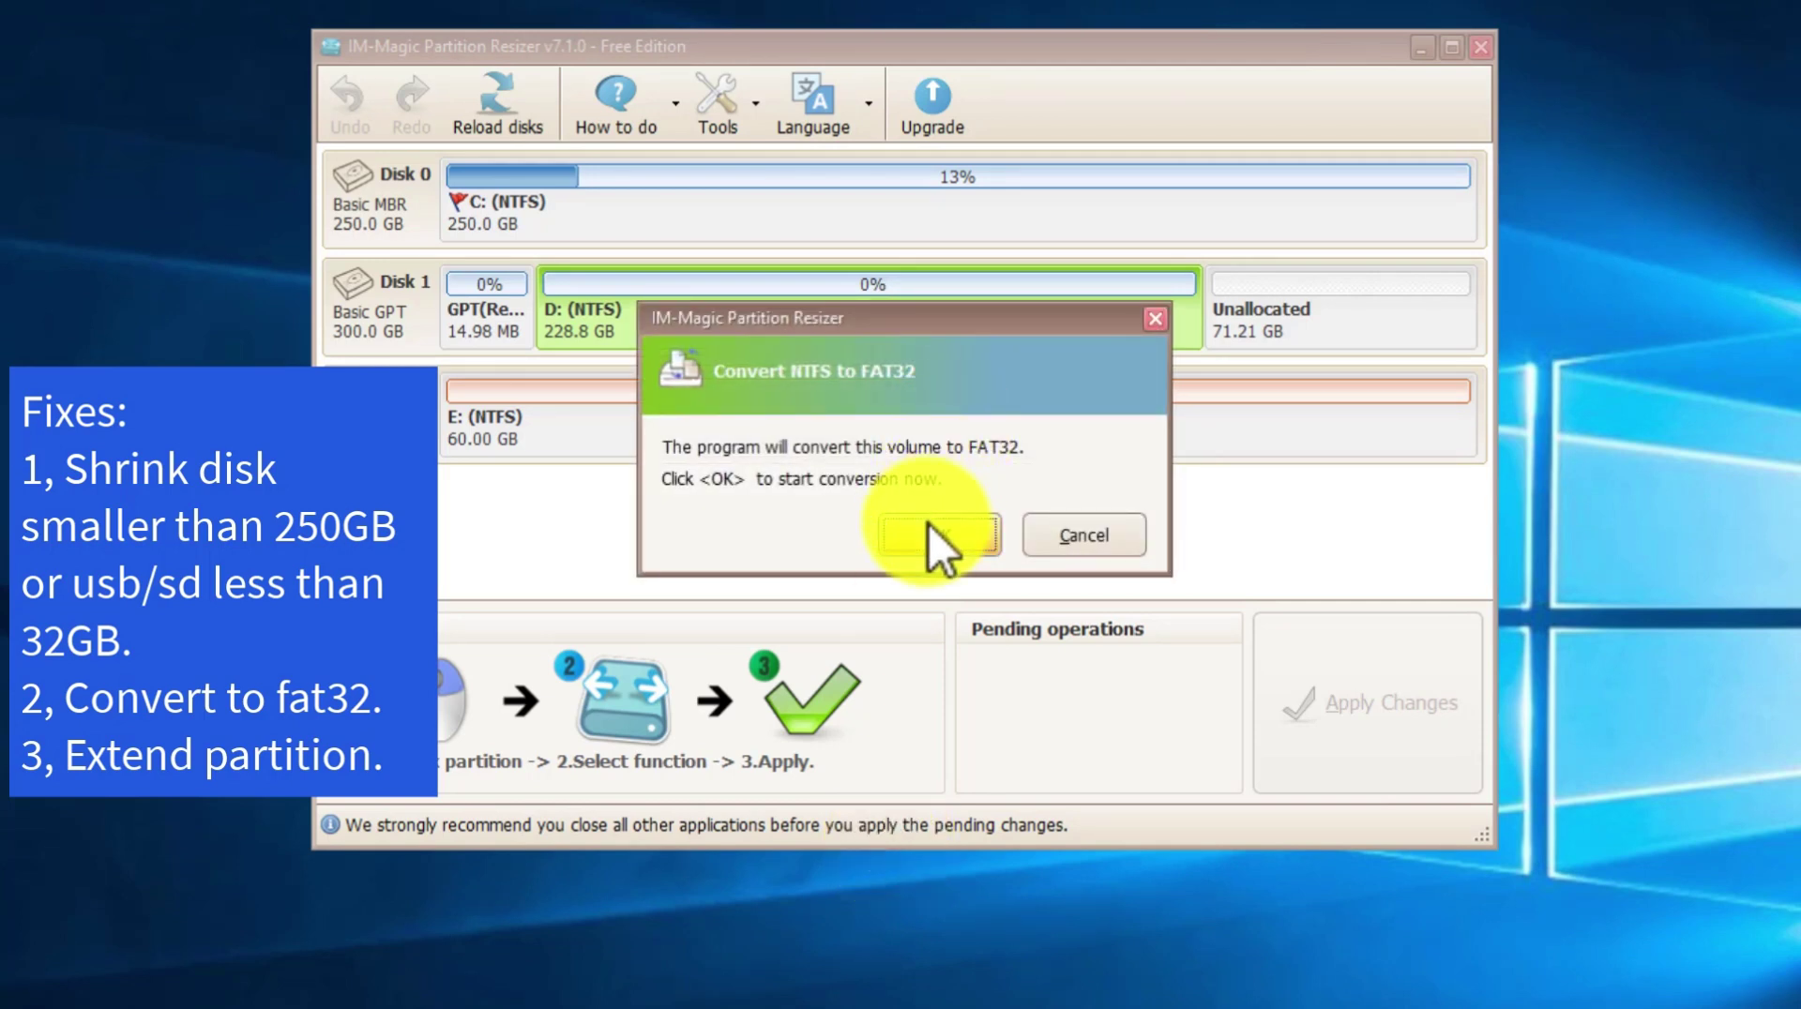
pyautogui.click(921, 526)
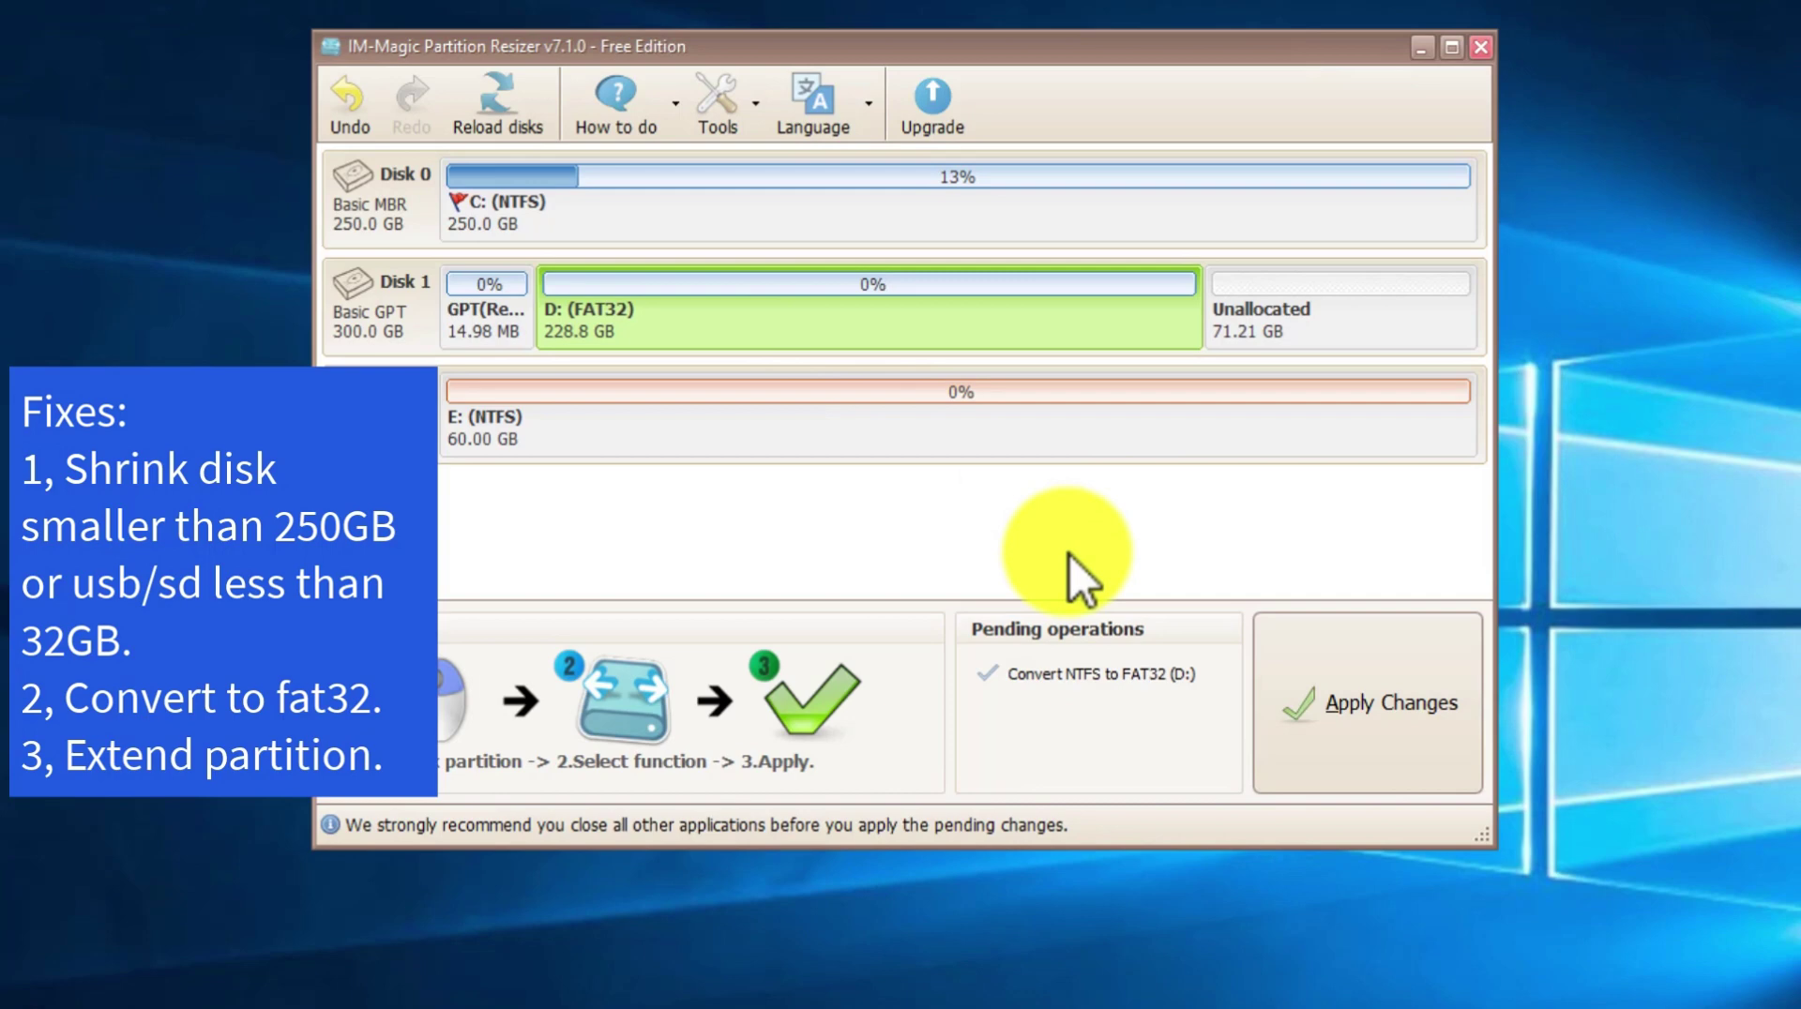
pyautogui.click(1387, 741)
pyautogui.click(949, 535)
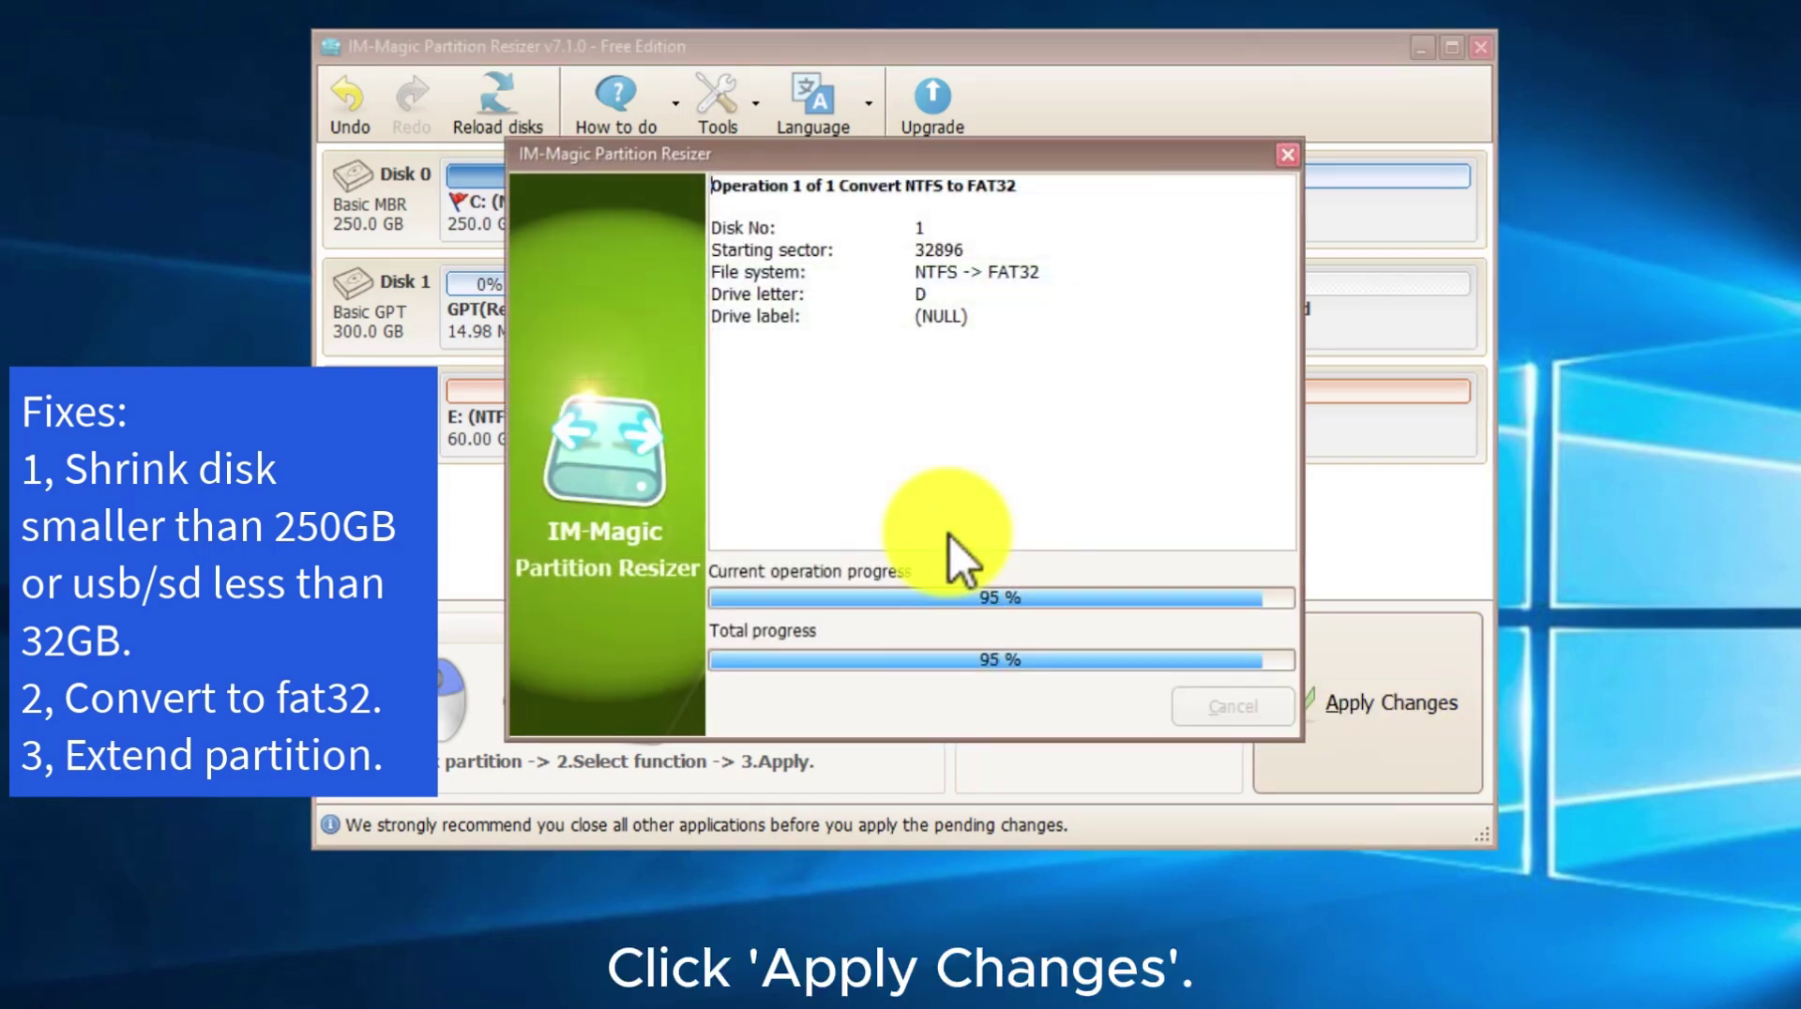
pyautogui.click(927, 495)
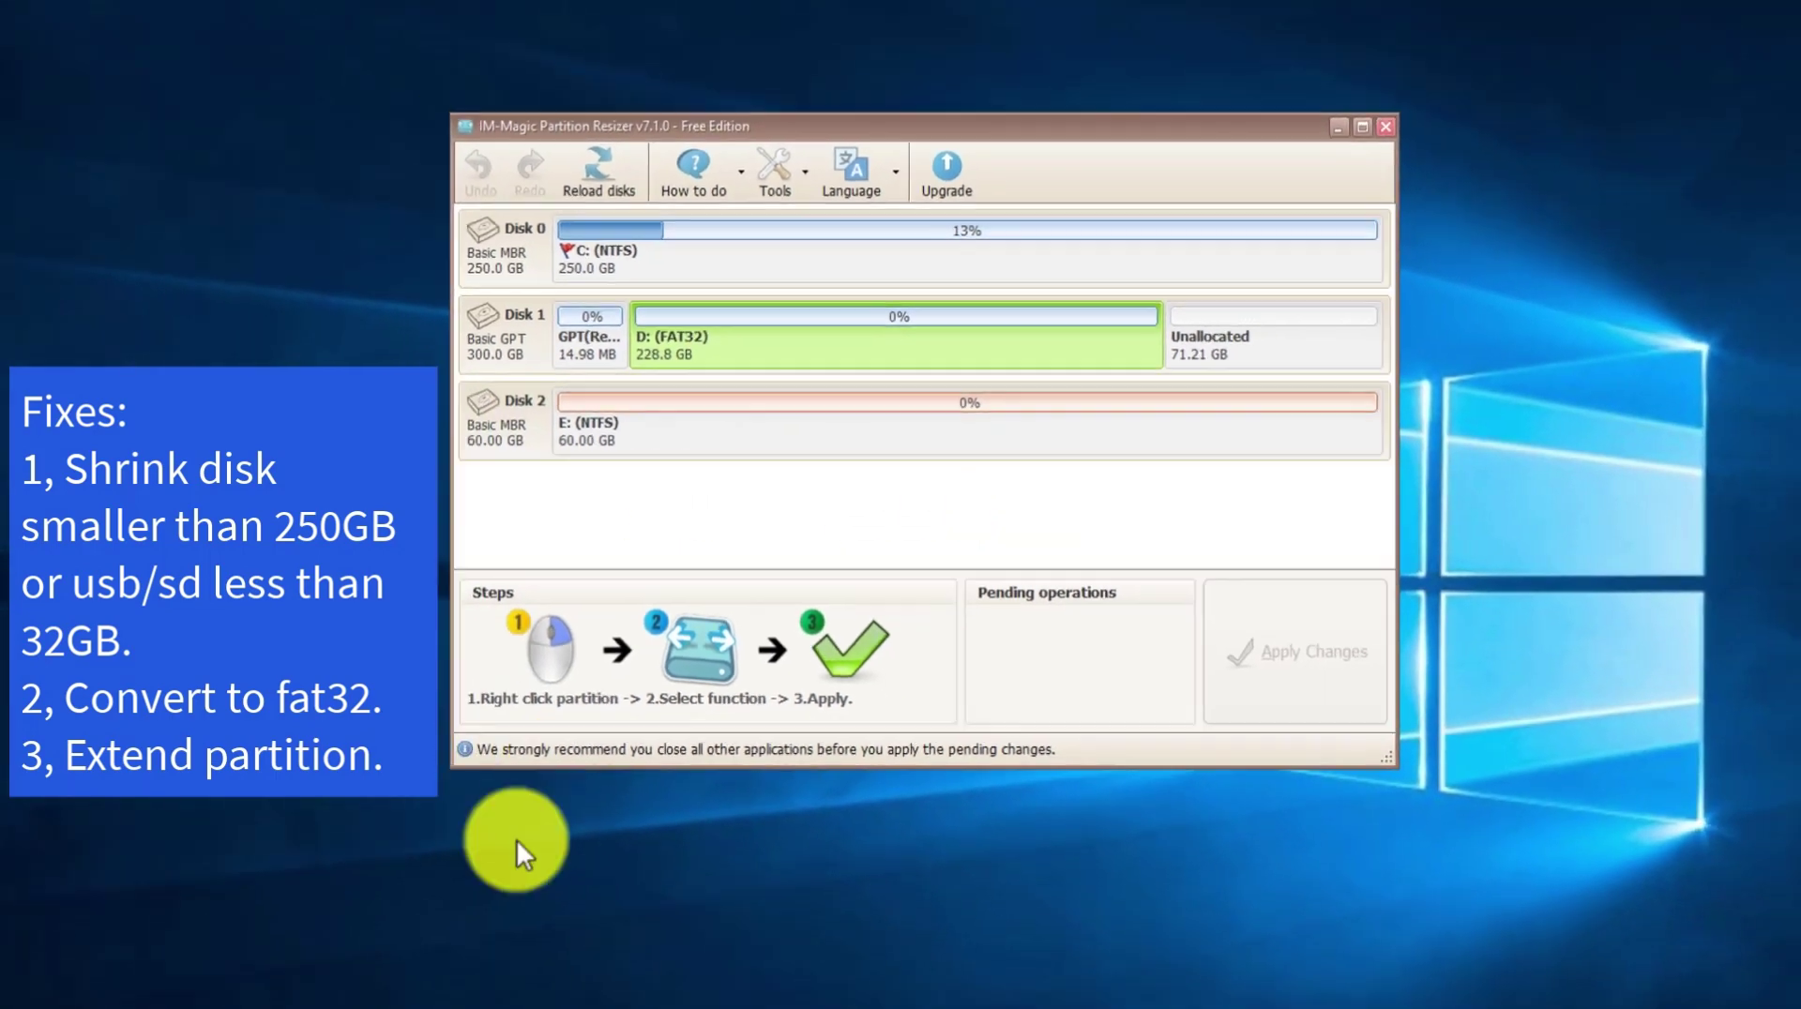
# - Check the Local Disk (D:) properties in This PC to confirm it reports FAT32
pyautogui.click(483, 991)
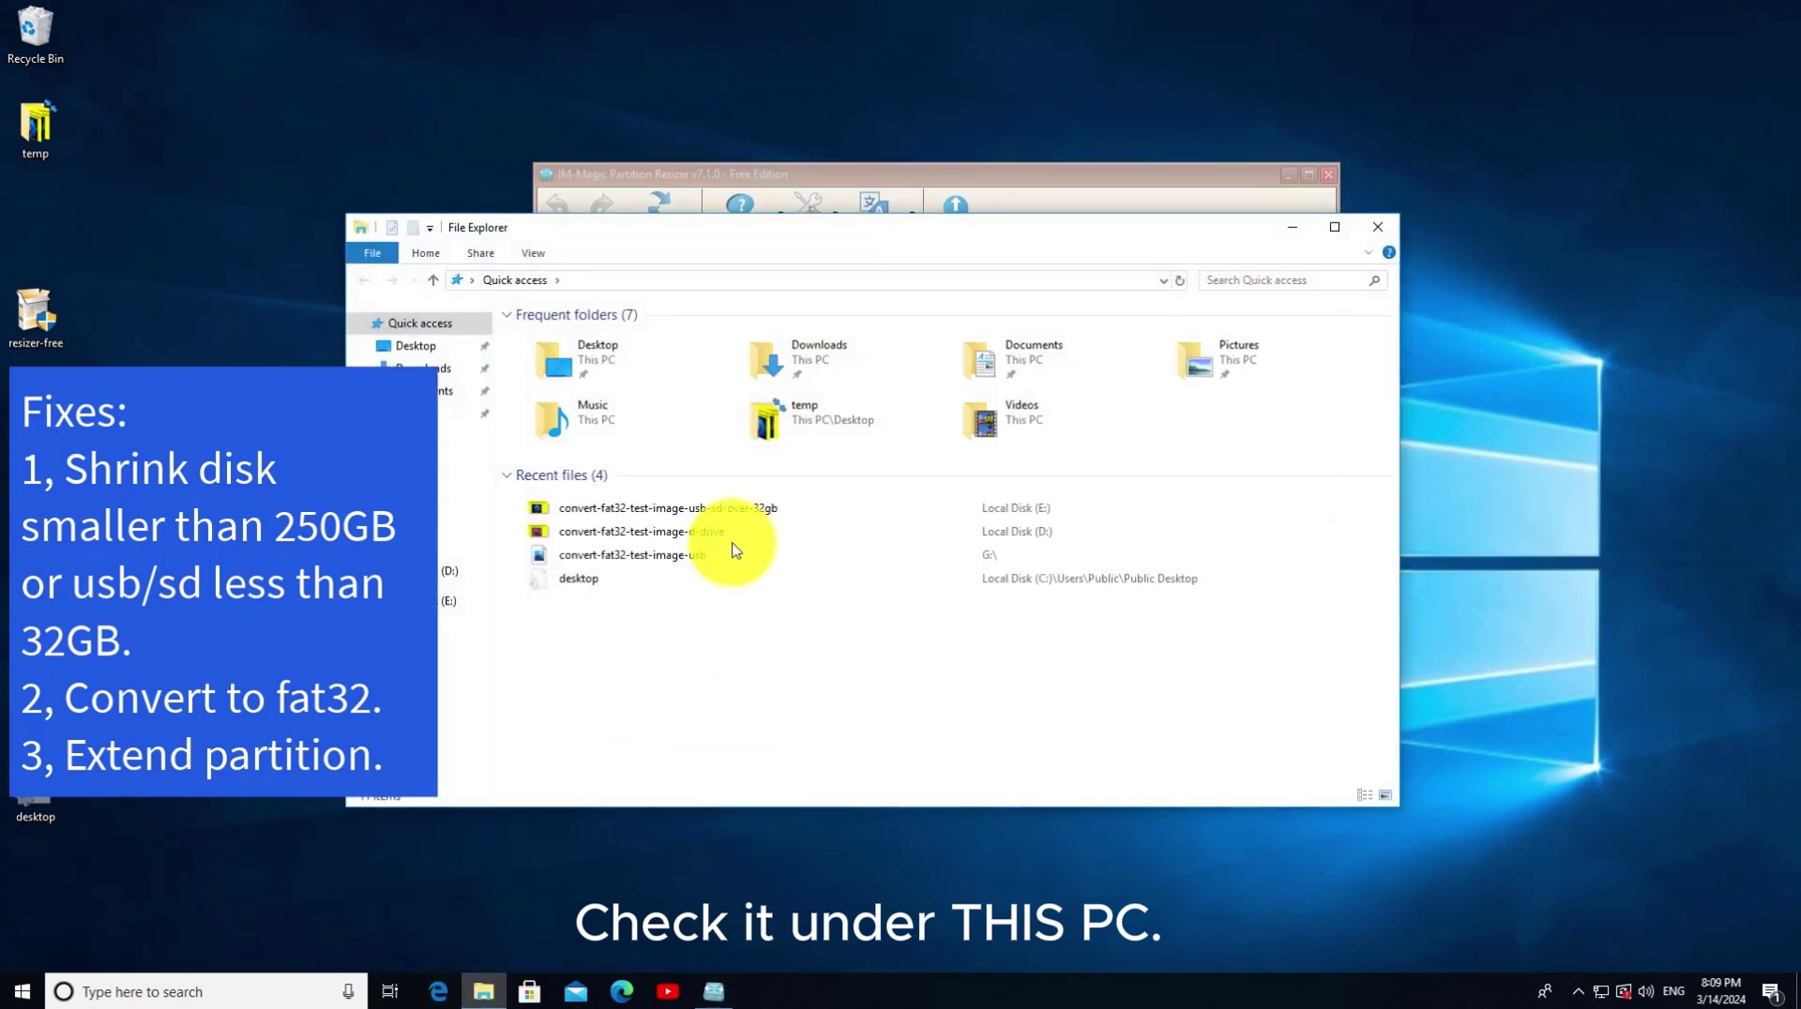
pyautogui.click(449, 551)
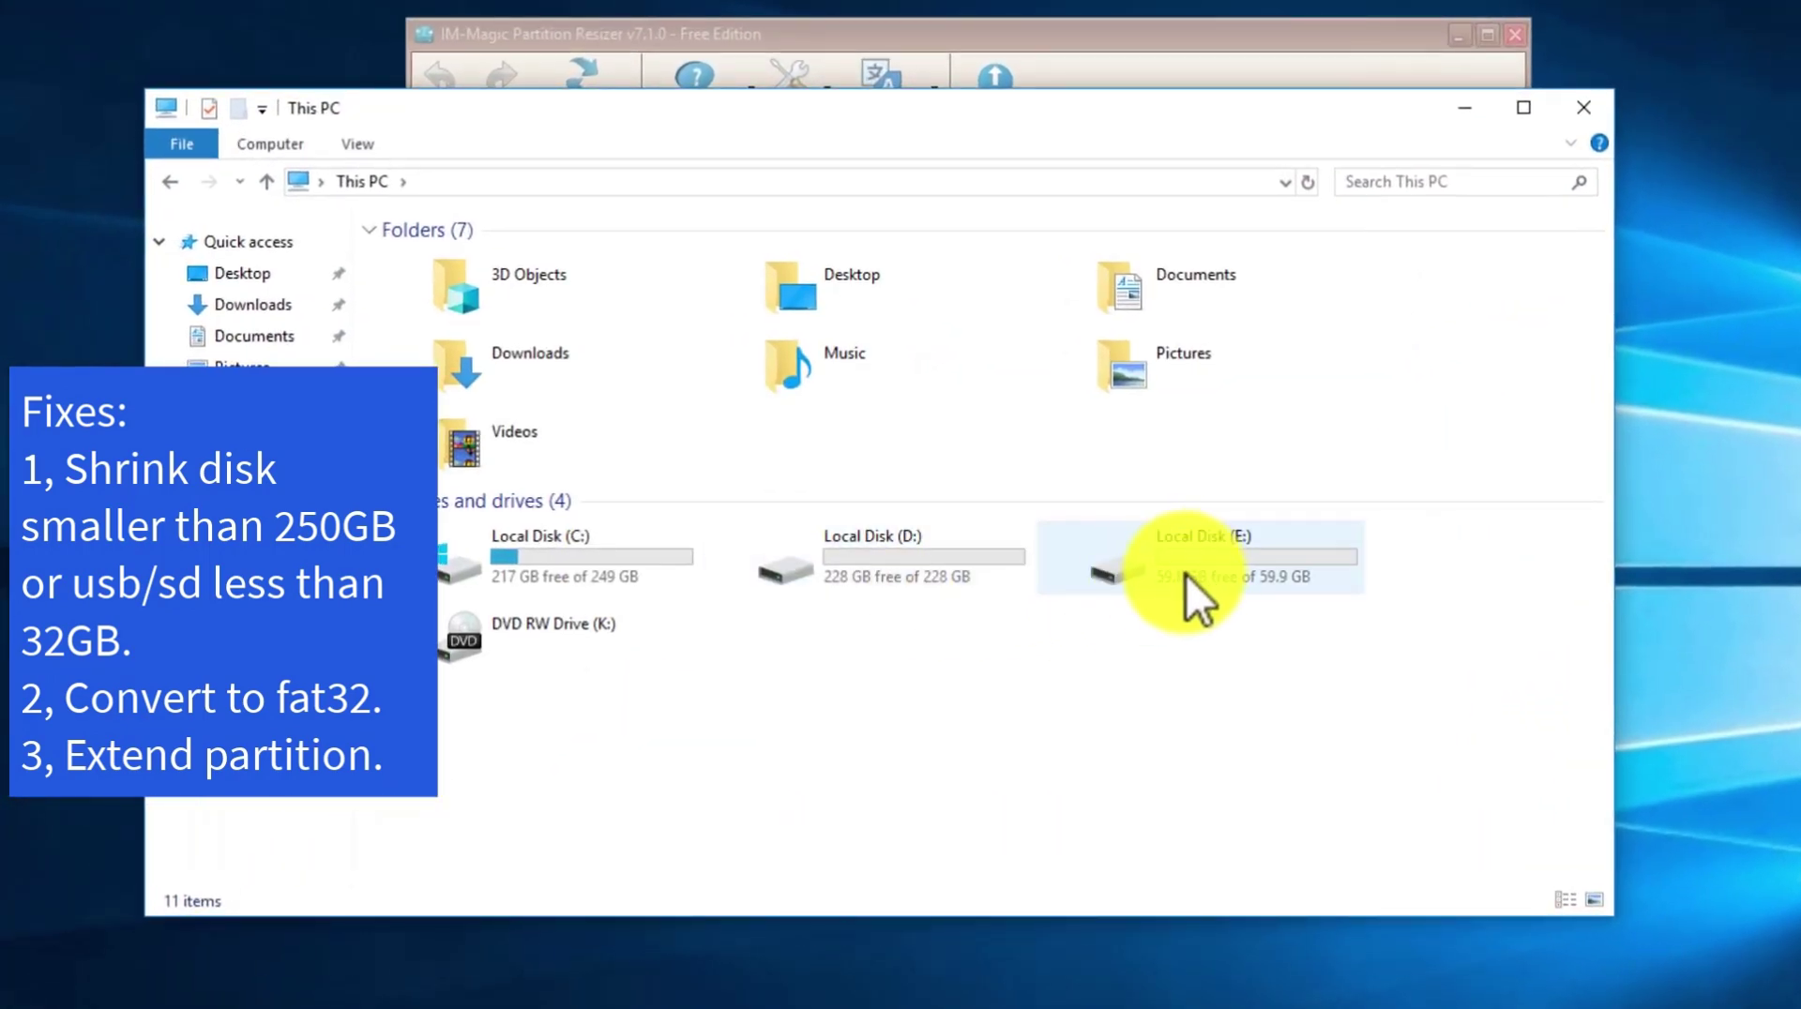
pyautogui.click(887, 571)
pyautogui.rightClick(886, 570)
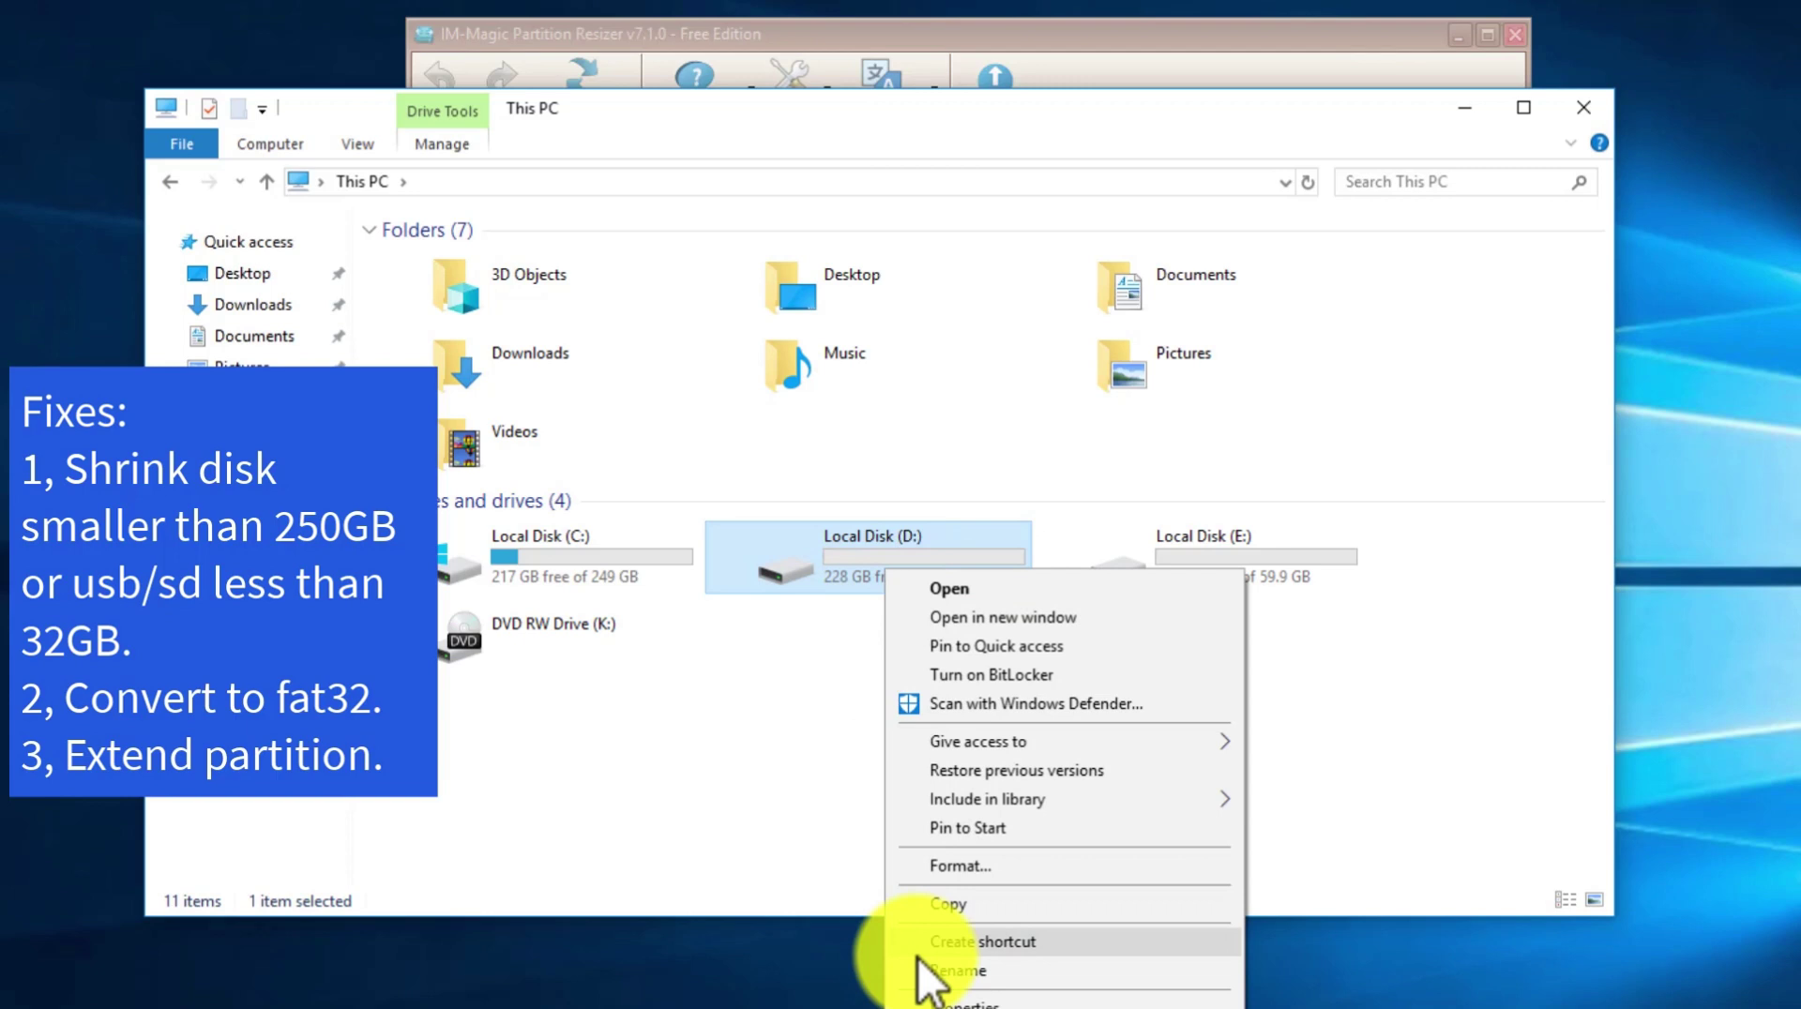
pyautogui.click(929, 1000)
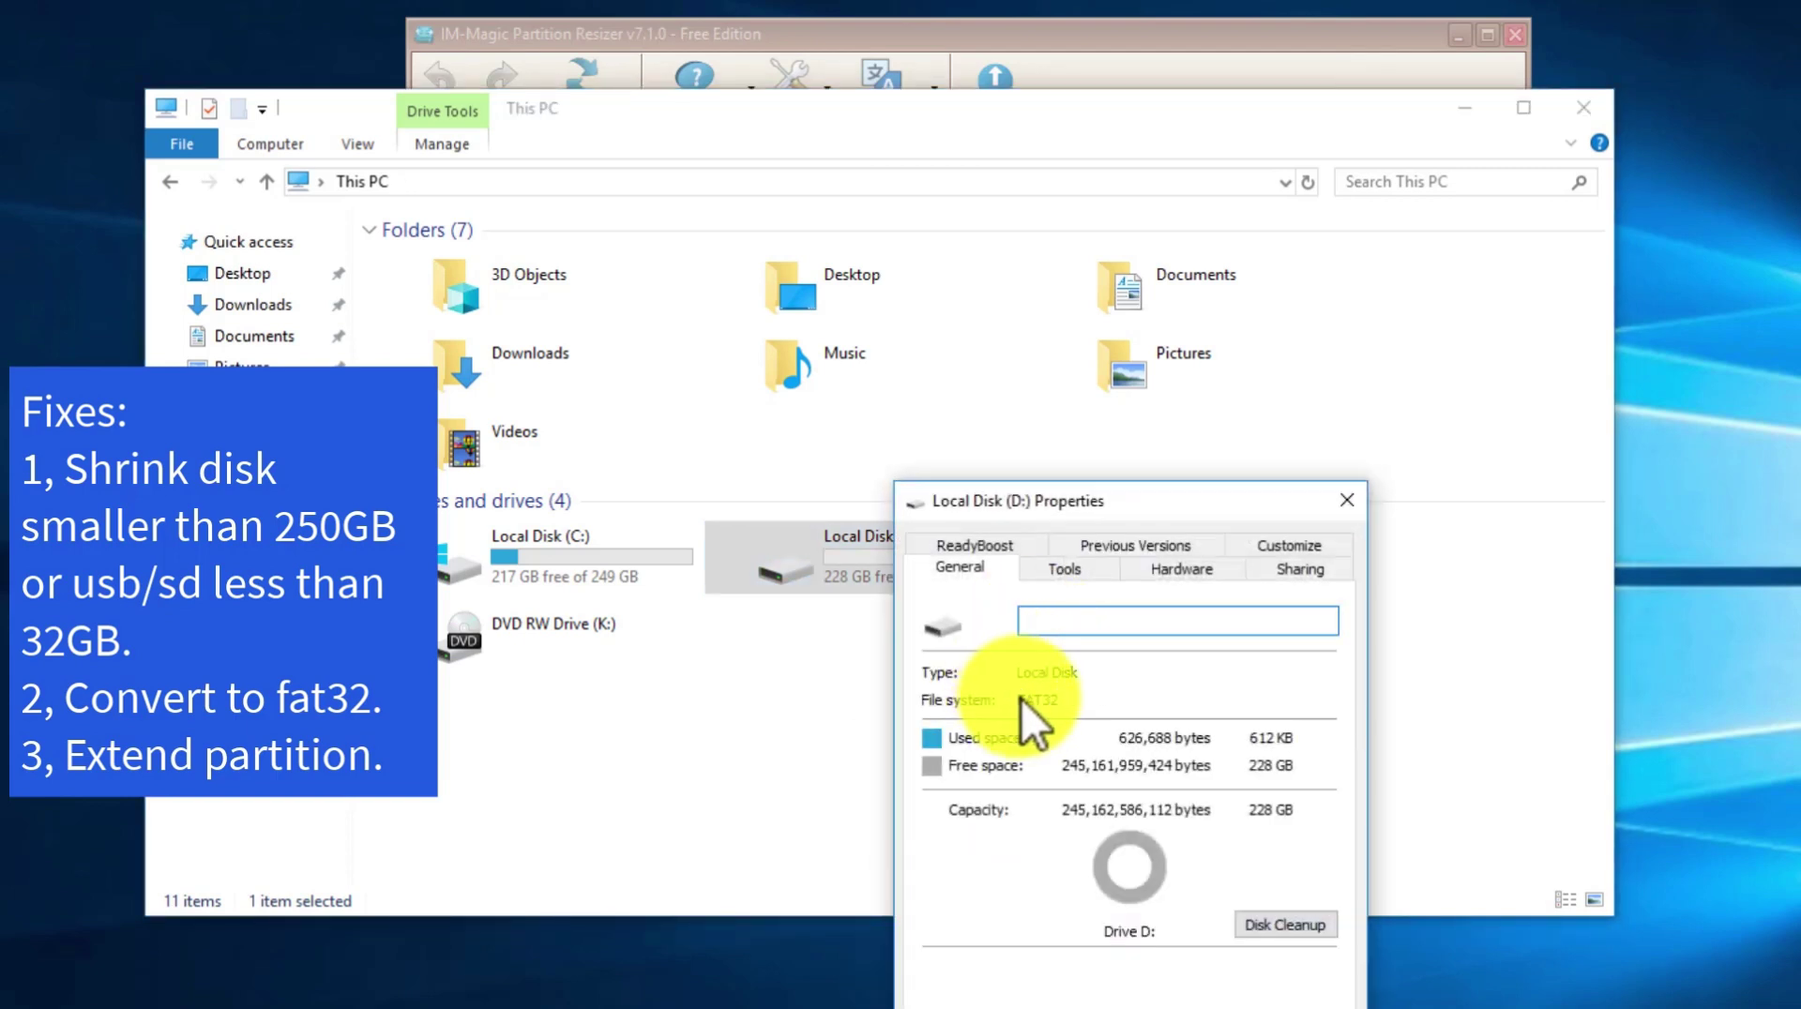
pyautogui.press('Escape')
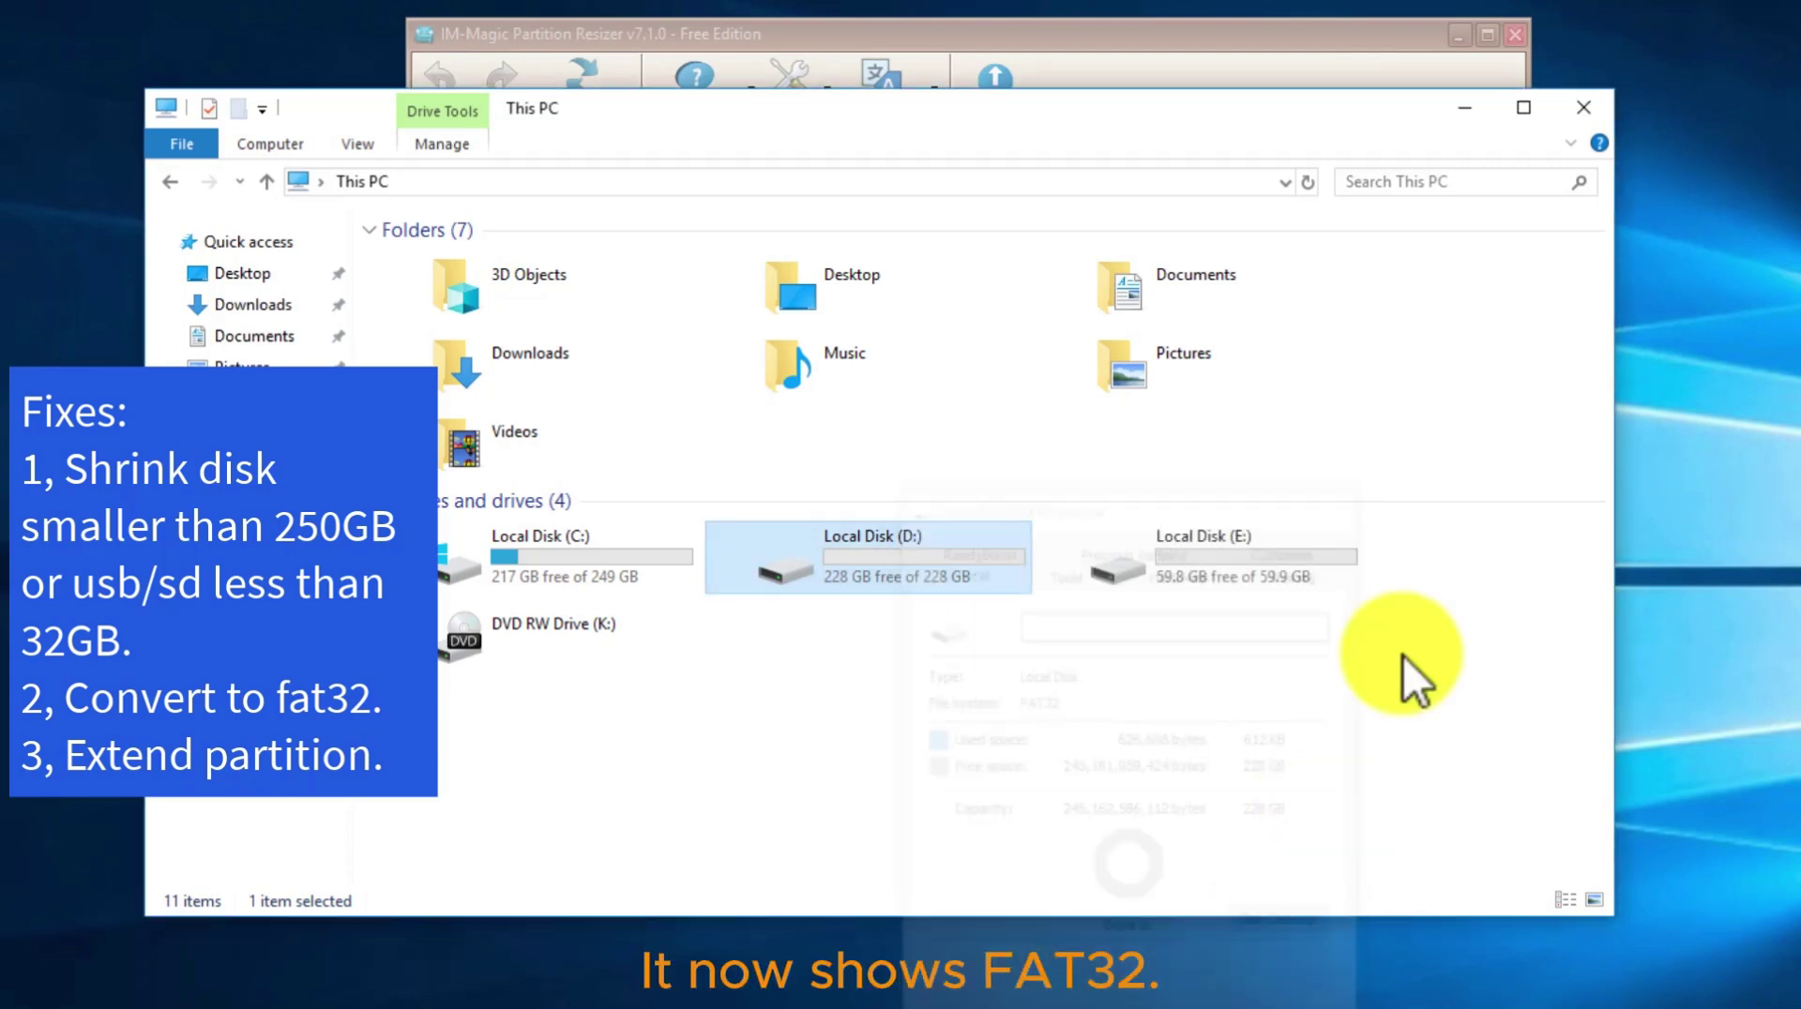
# - Open D: to confirm the test image is still there, then close the window
pyautogui.doubleClick(892, 576)
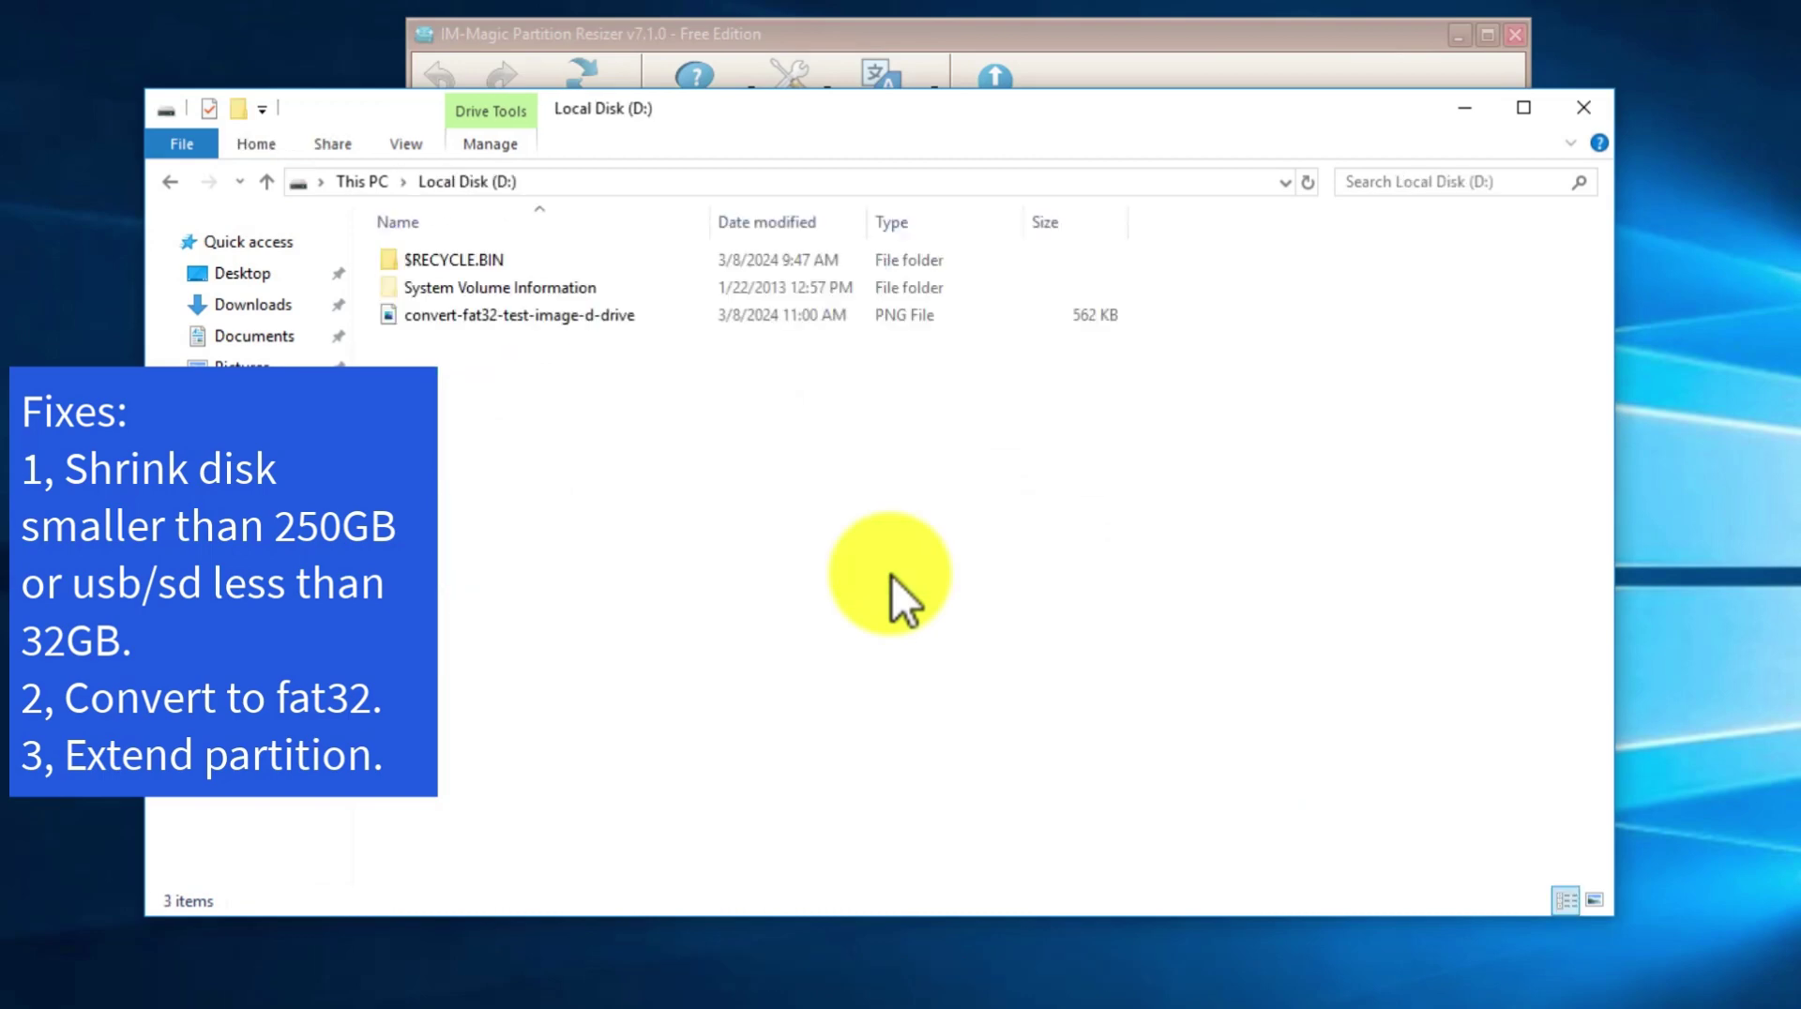
pyautogui.click(516, 316)
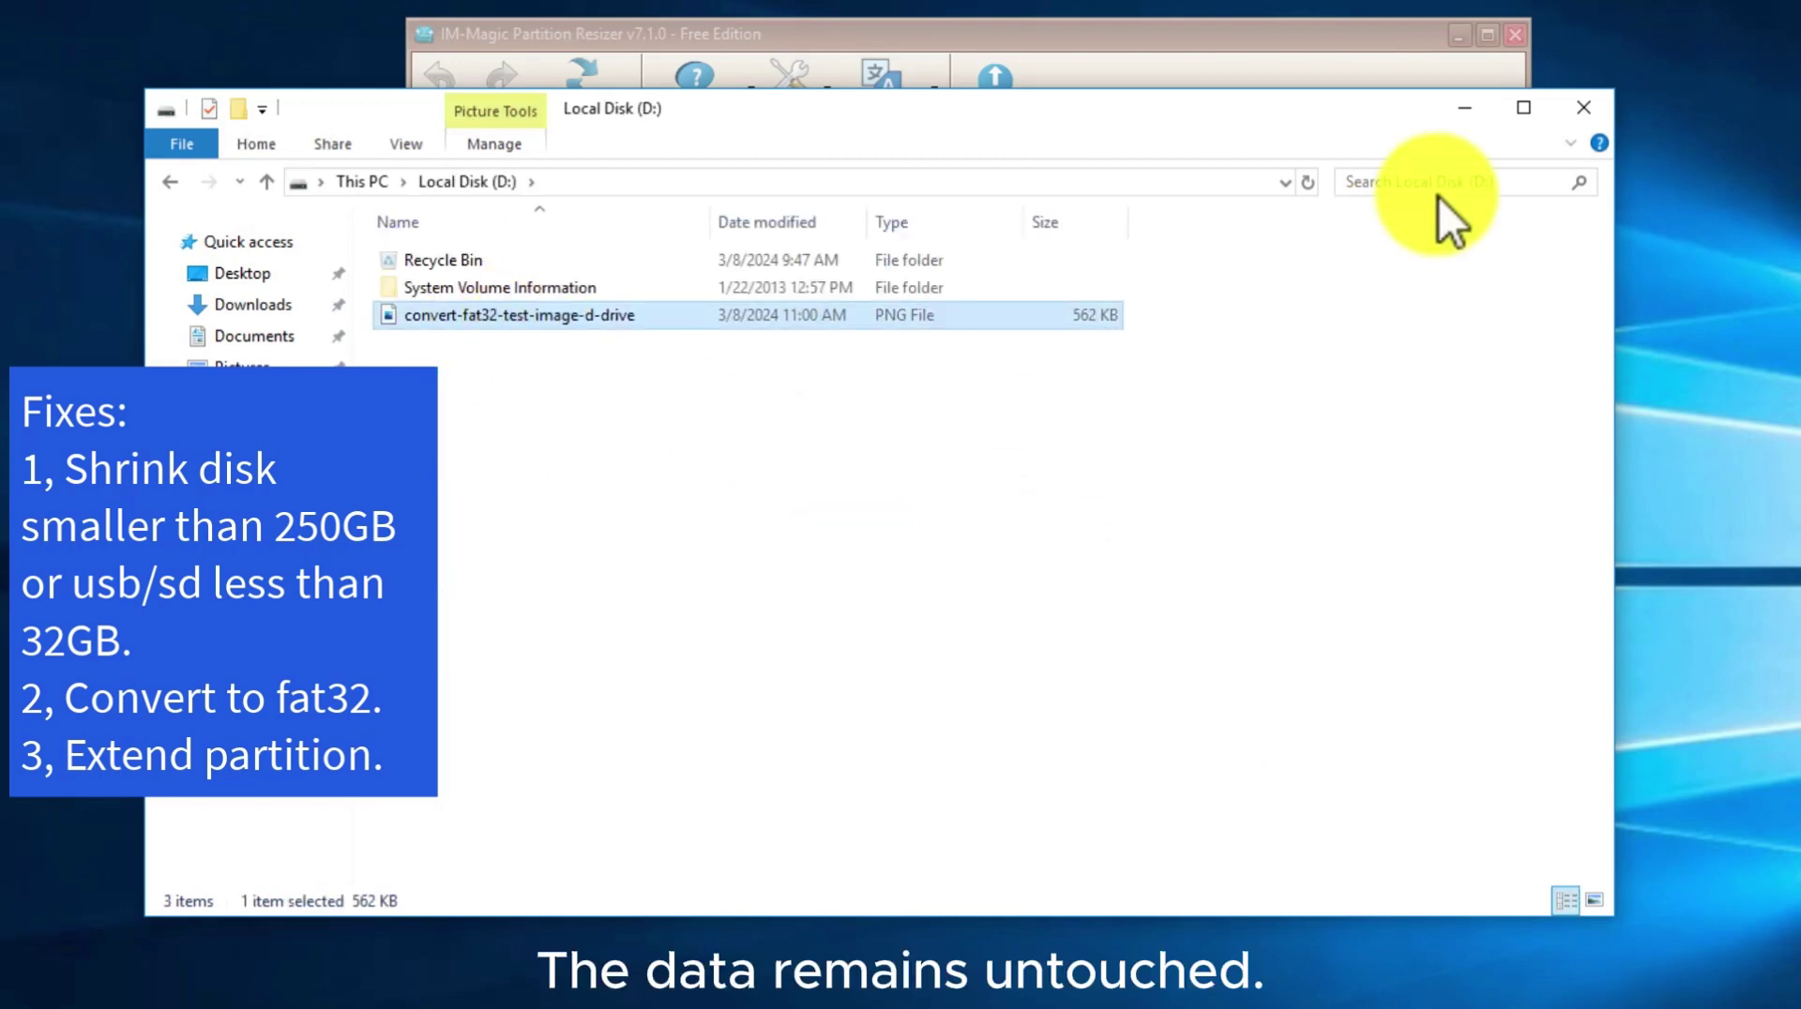
pyautogui.click(1584, 107)
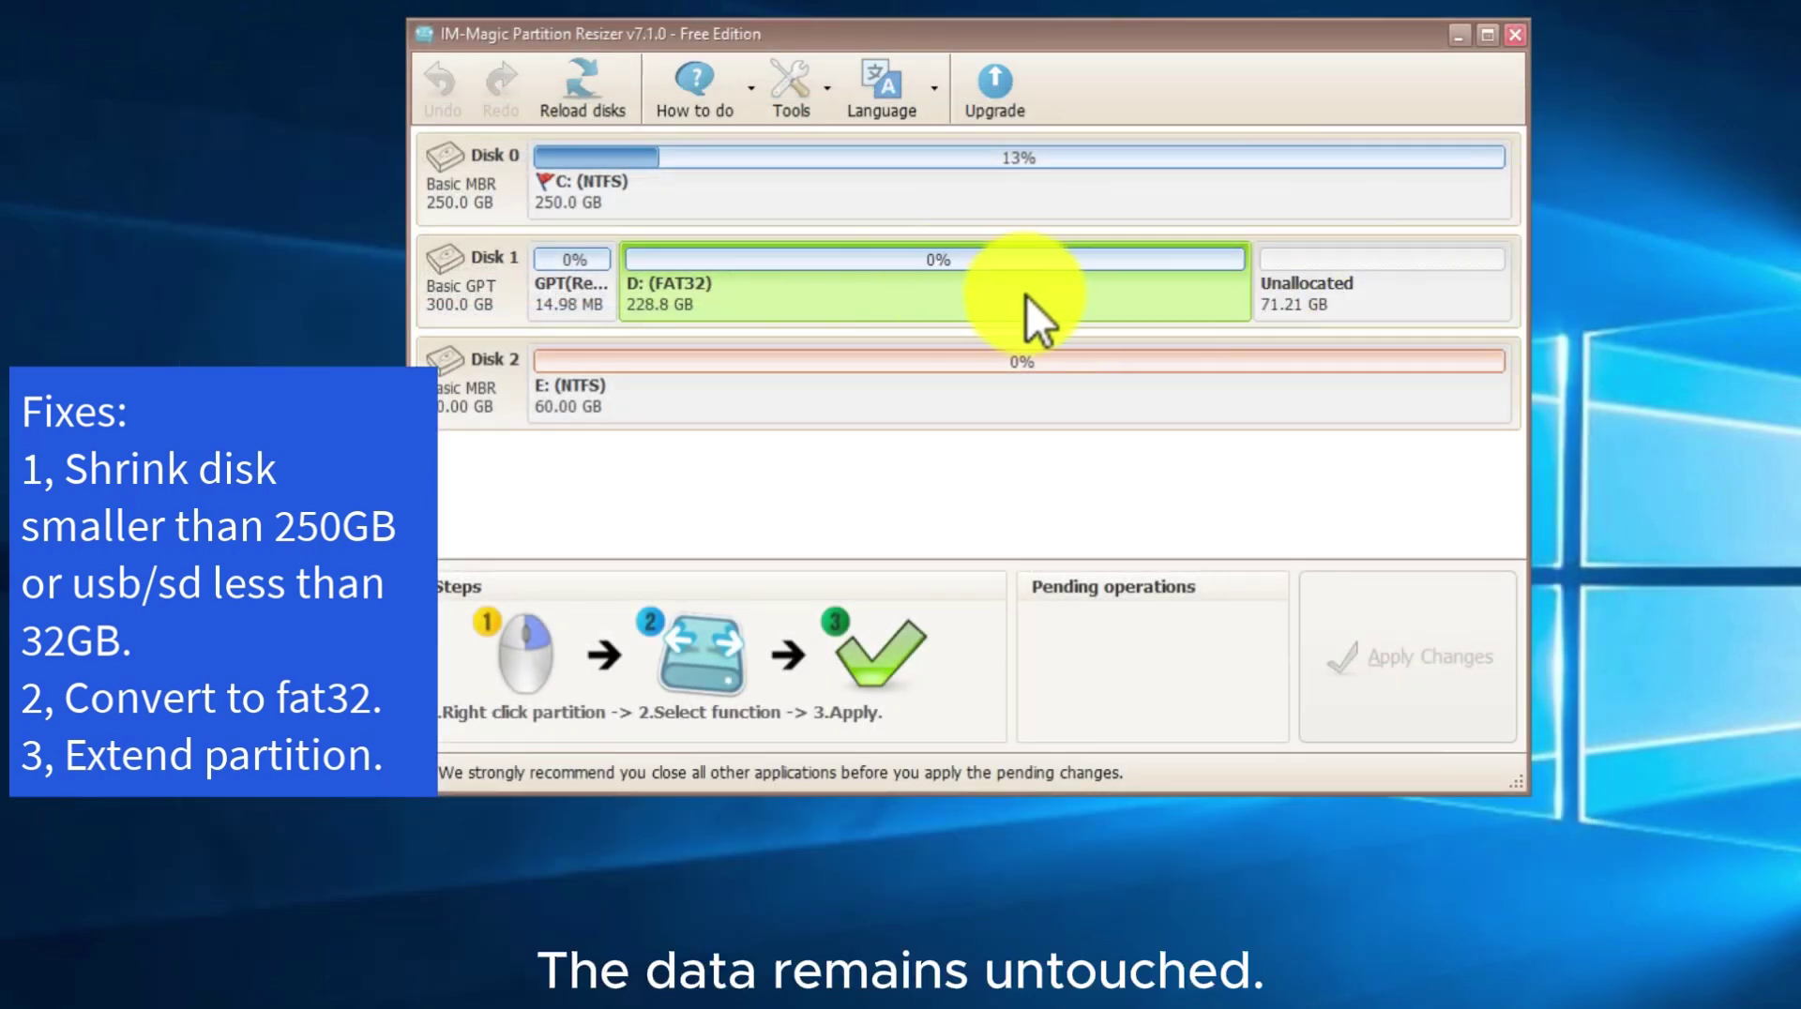
# - Extend D: over all 71.21 GB of unallocated space to 300 GB and apply it
pyautogui.rightClick(1082, 283)
pyautogui.click(1116, 301)
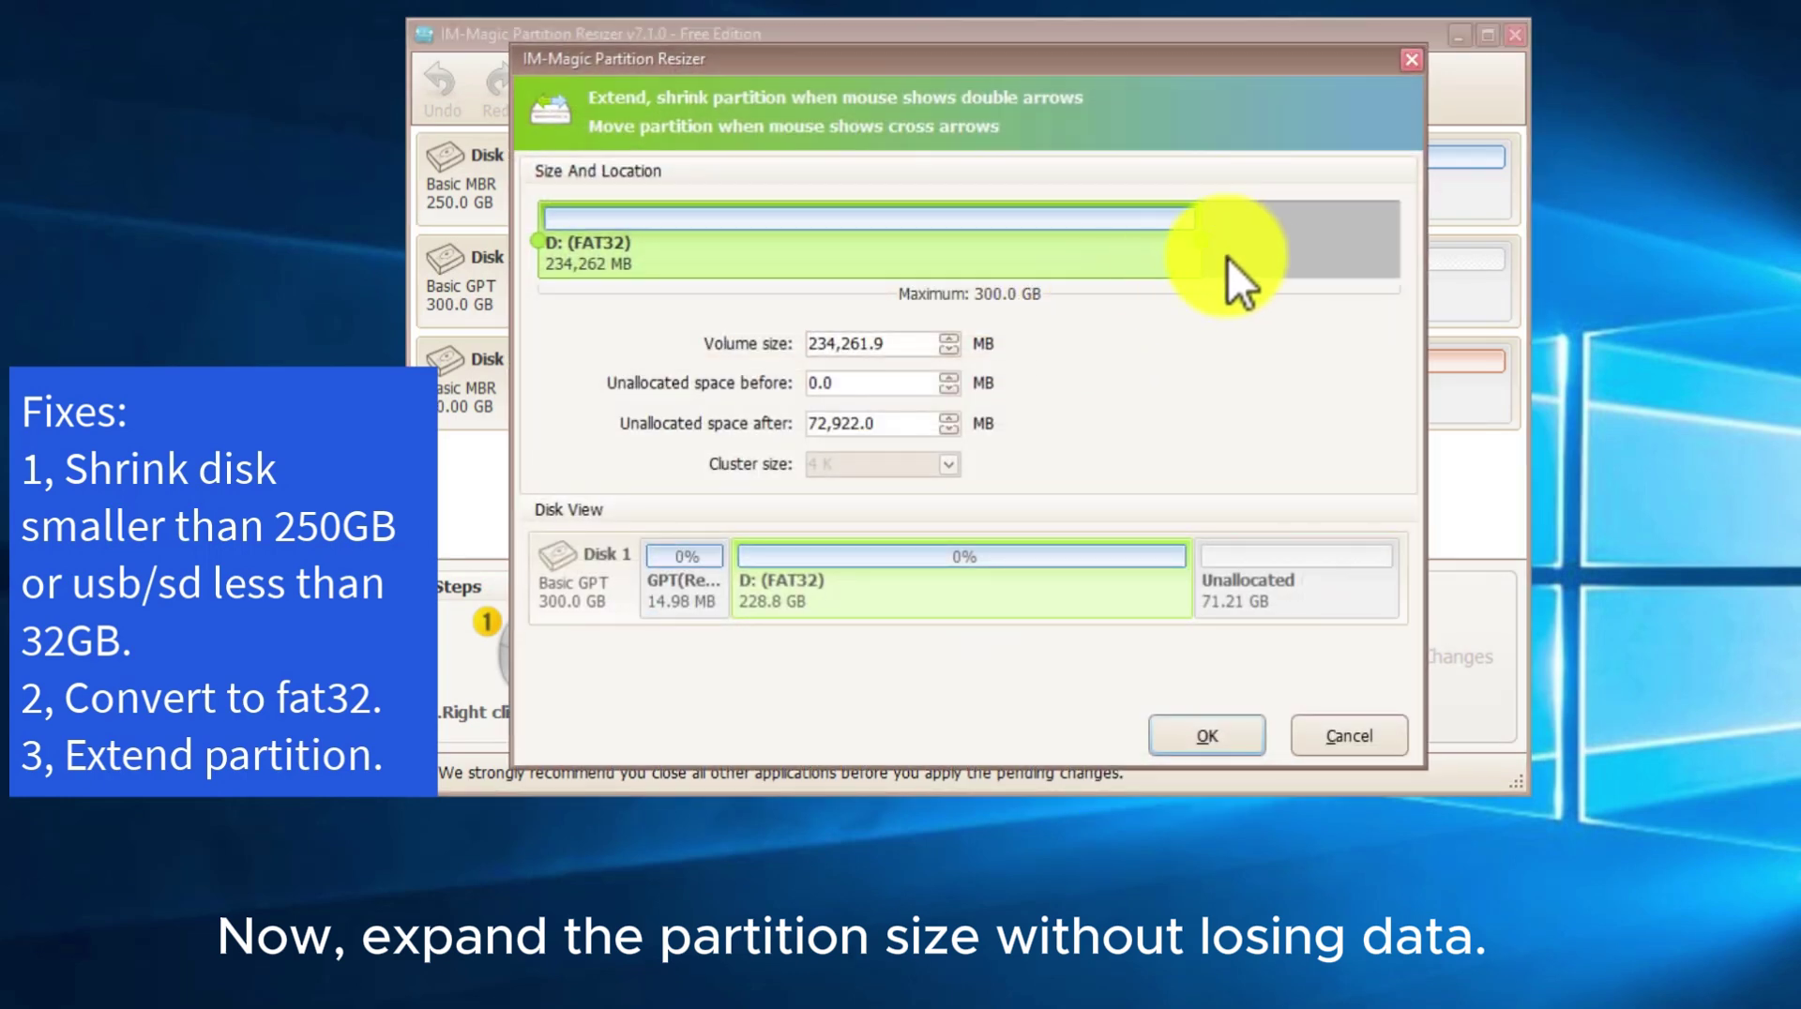
pyautogui.moveTo(1194, 246); pyautogui.dragTo(1407, 247)
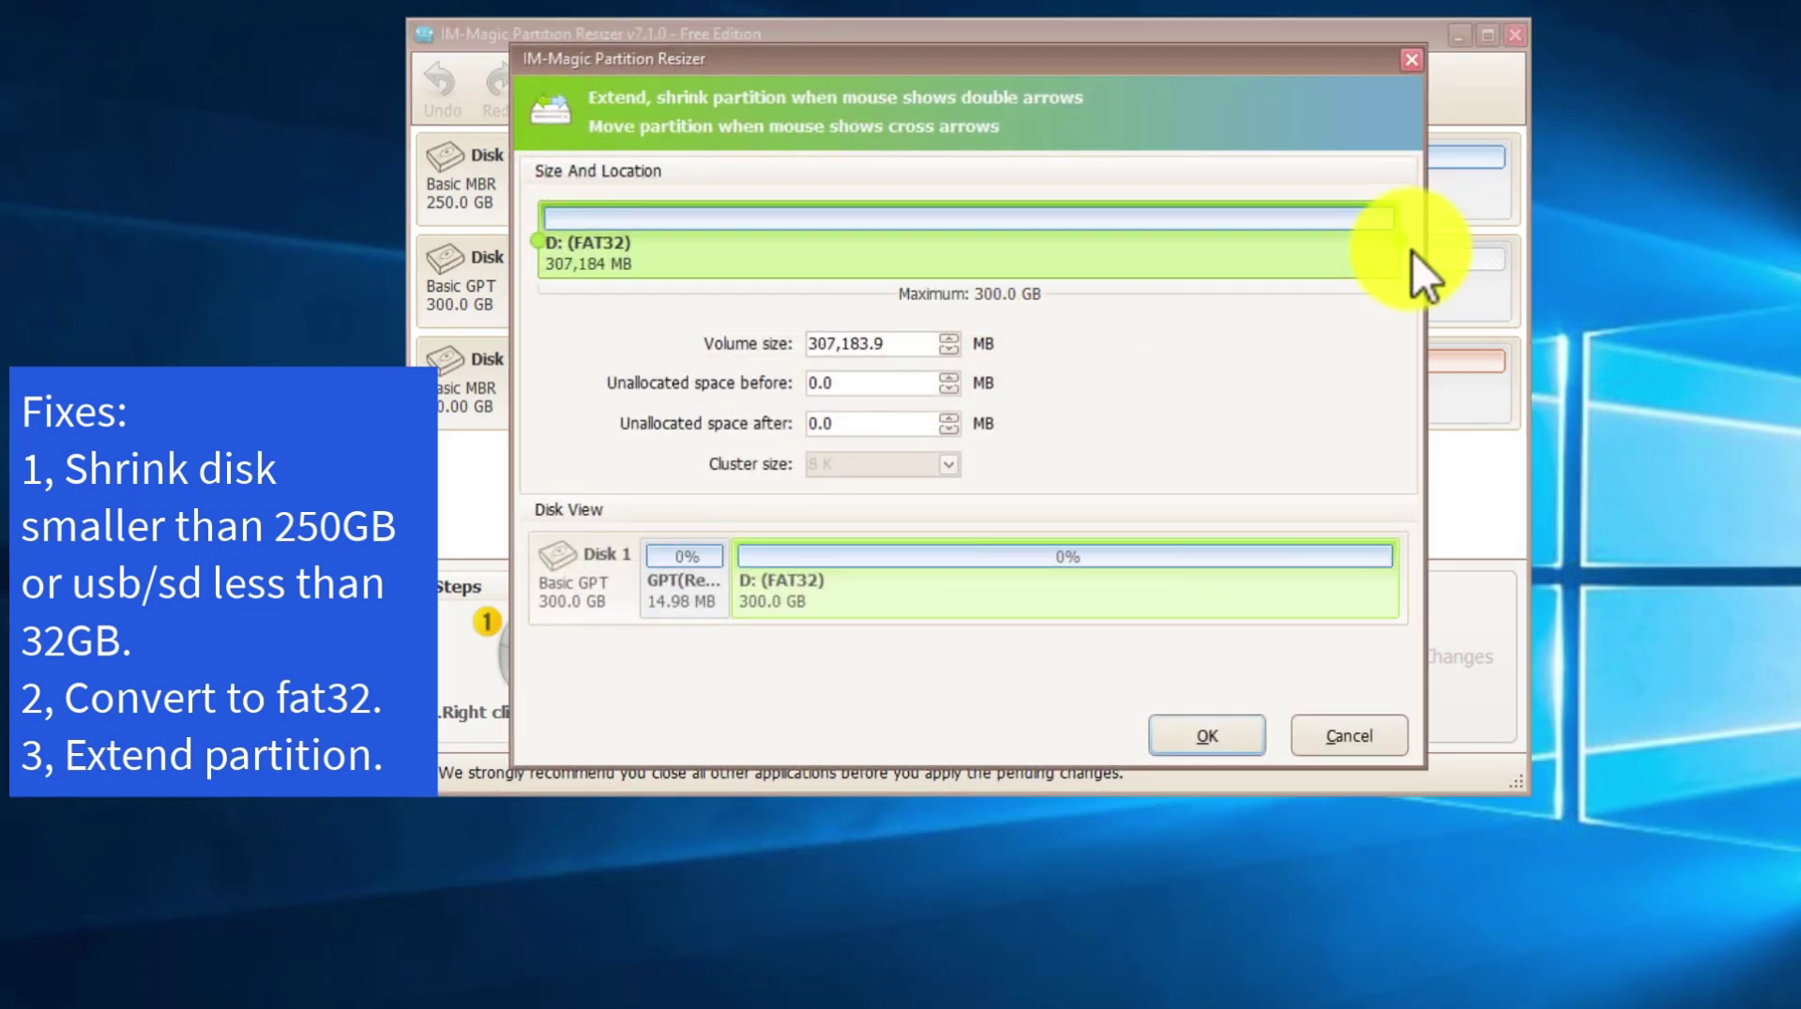
pyautogui.click(1224, 740)
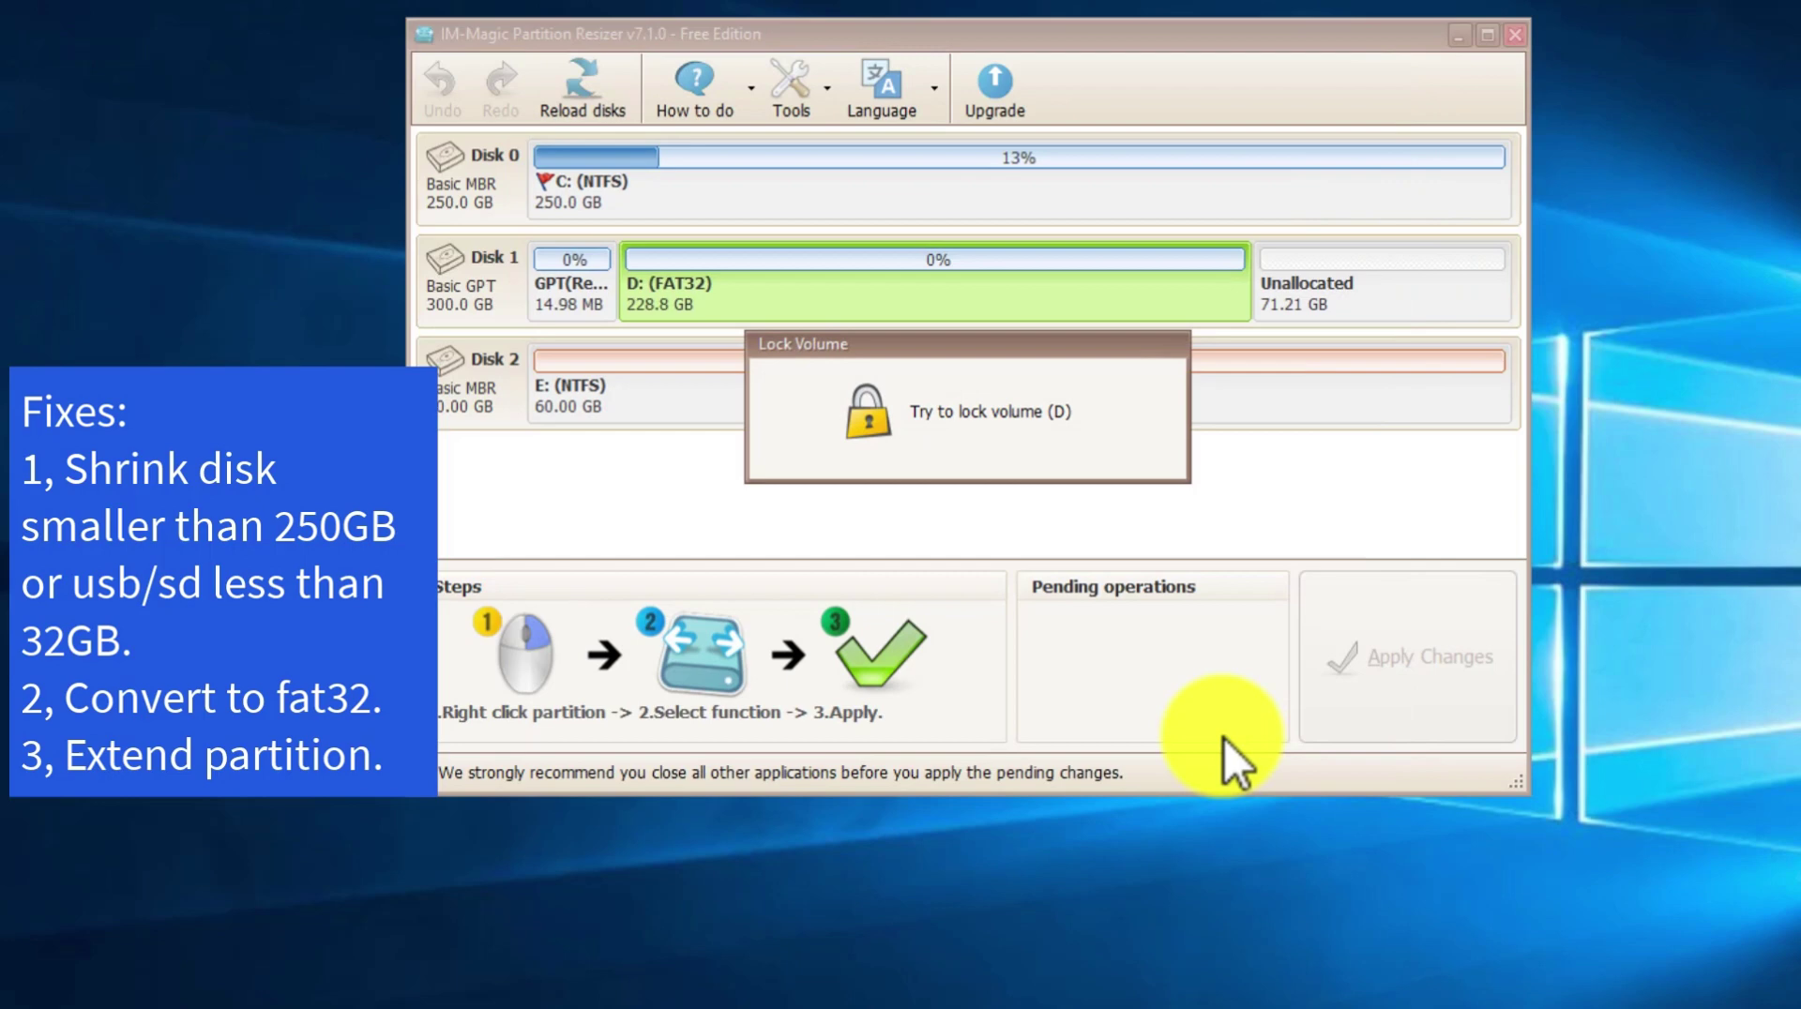
pyautogui.click(1388, 653)
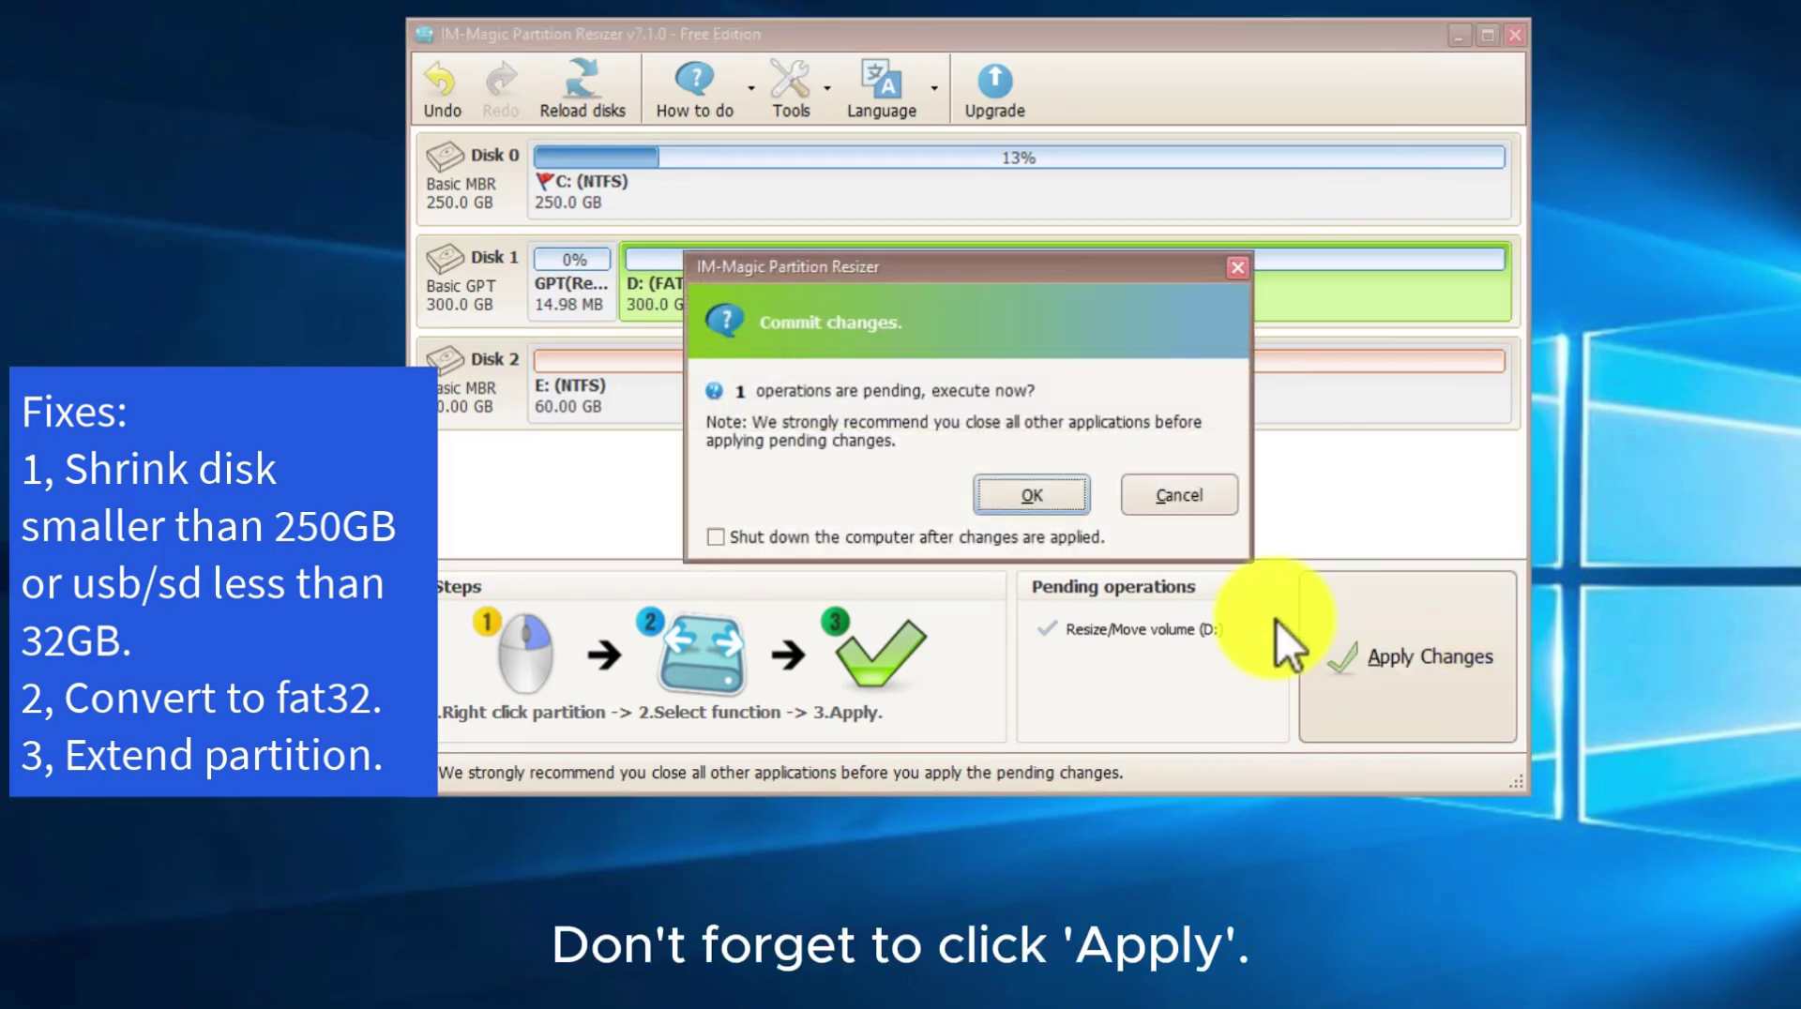
pyautogui.click(1015, 495)
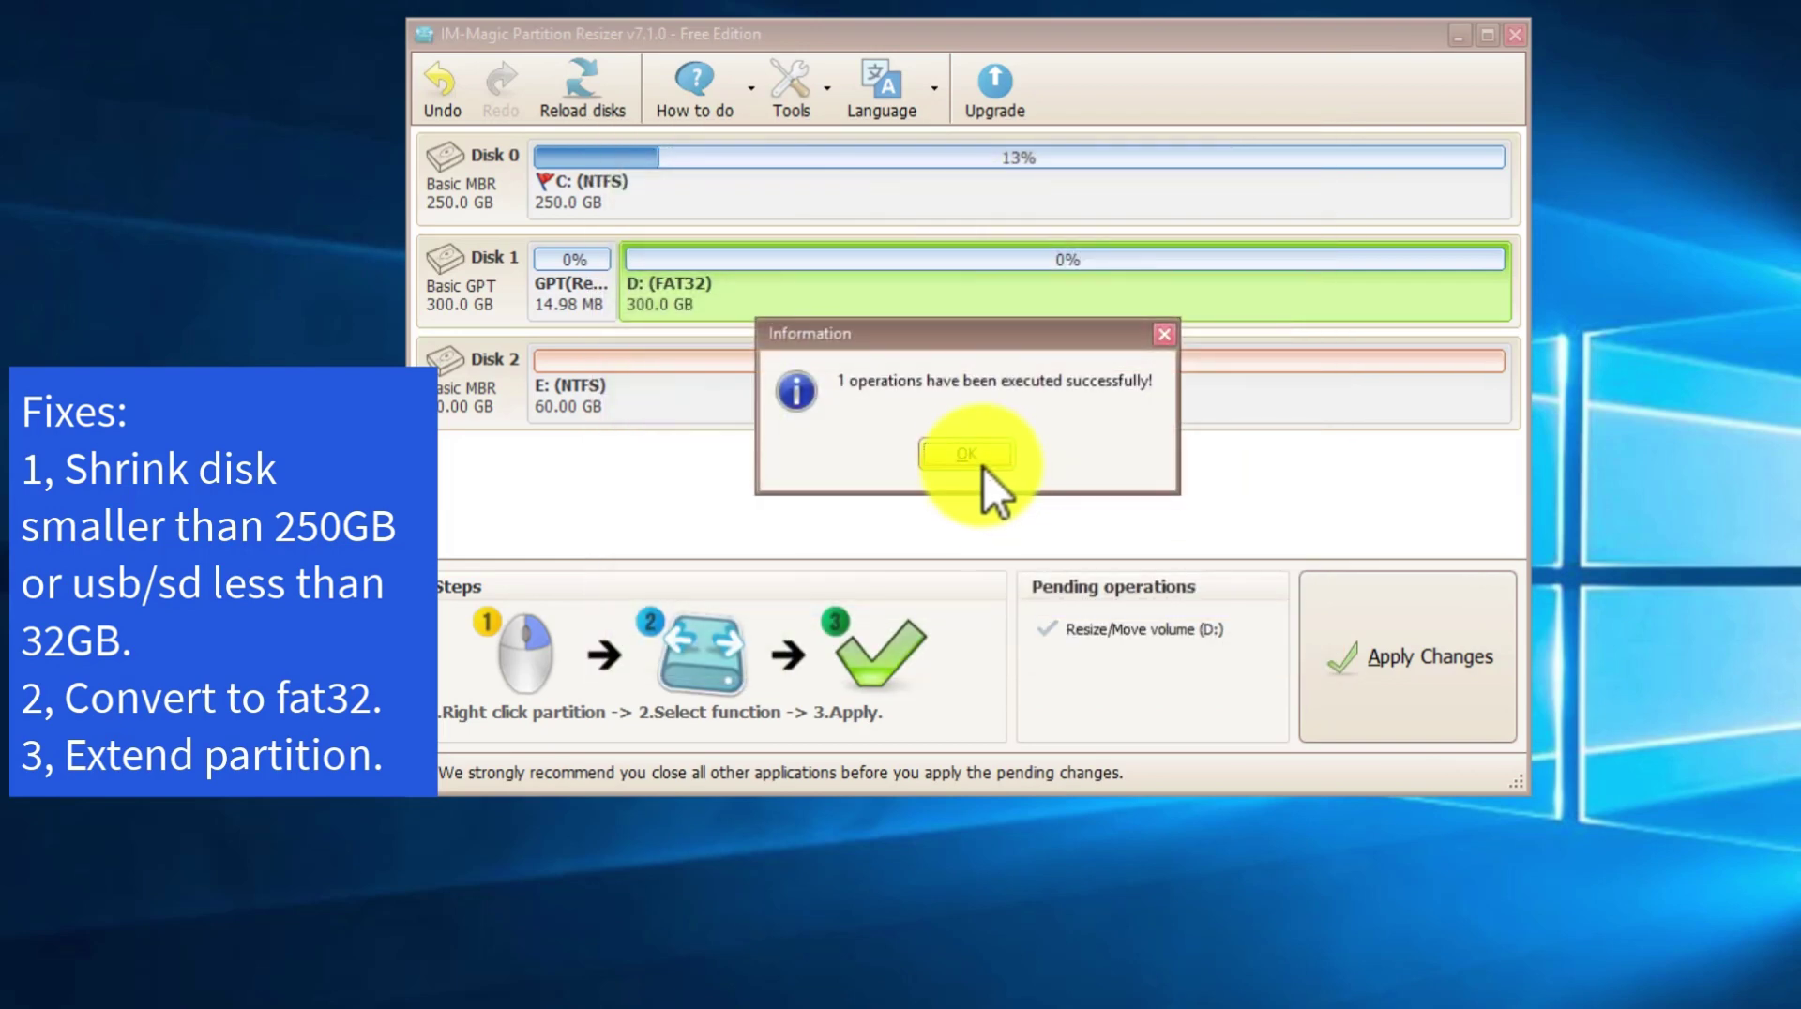
pyautogui.click(980, 460)
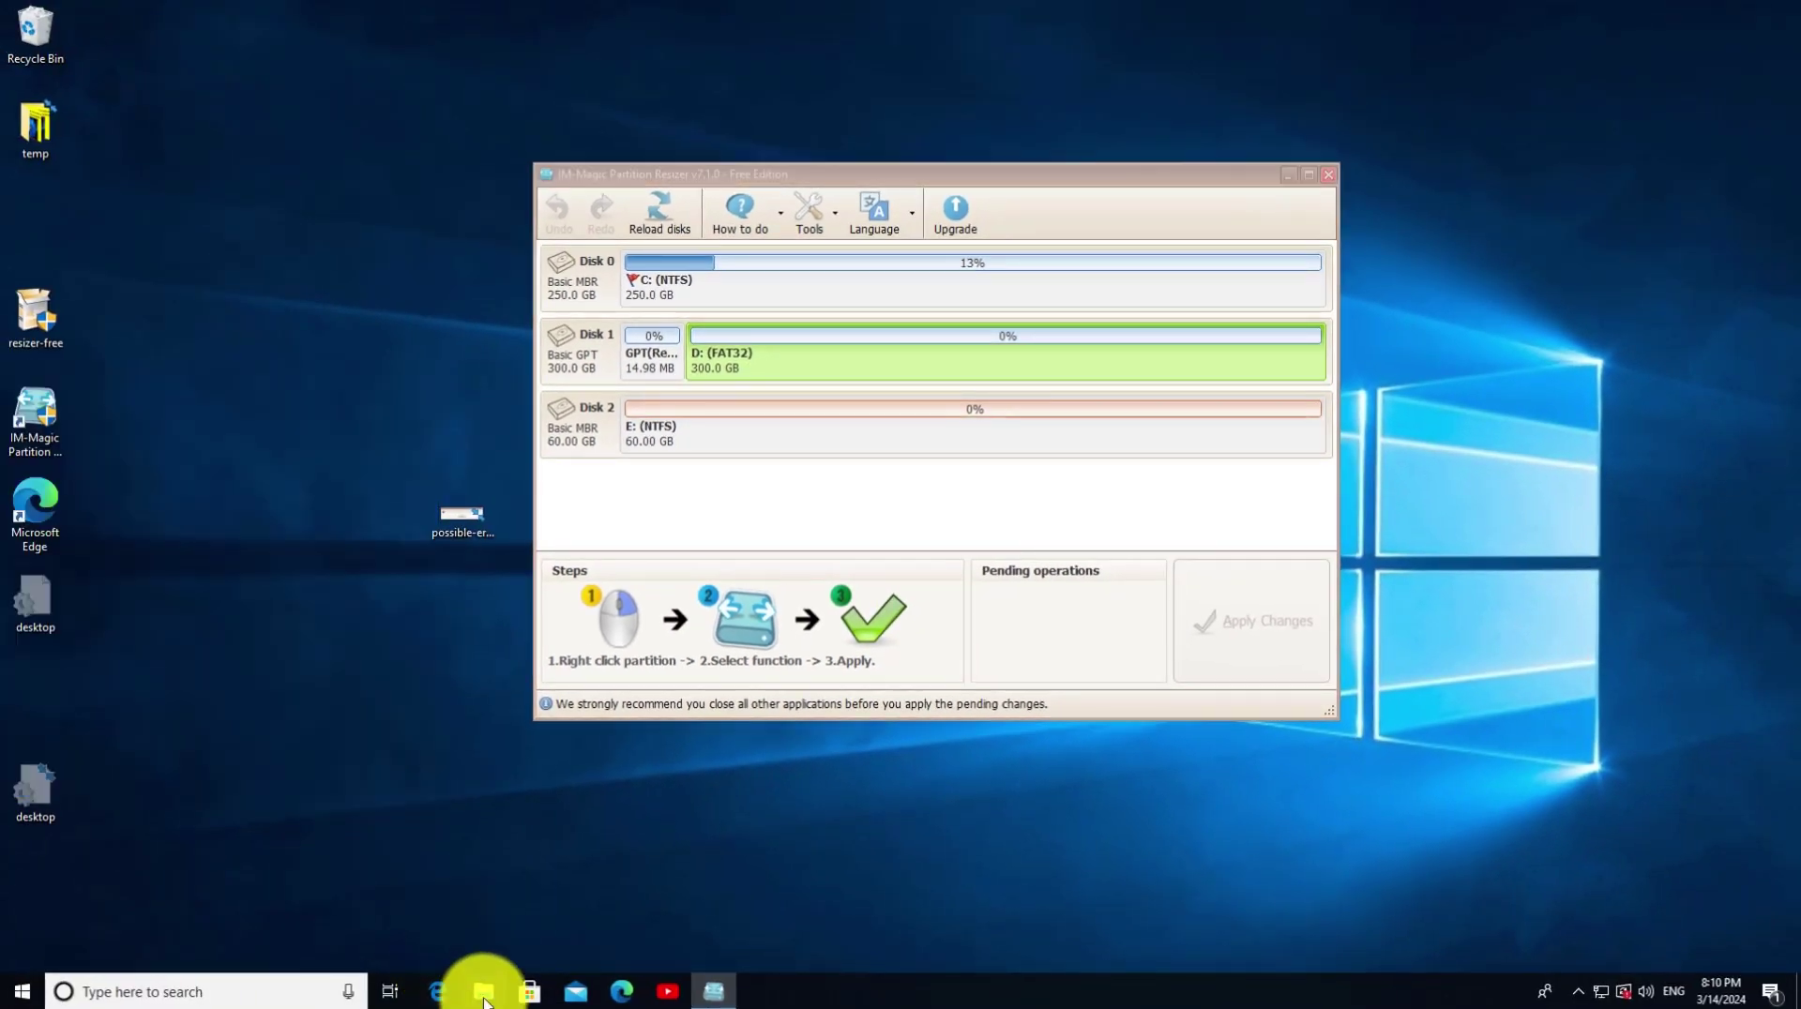
# - Check the Local Disk (D:) properties to confirm it is 299 GB FAT32
pyautogui.click(483, 992)
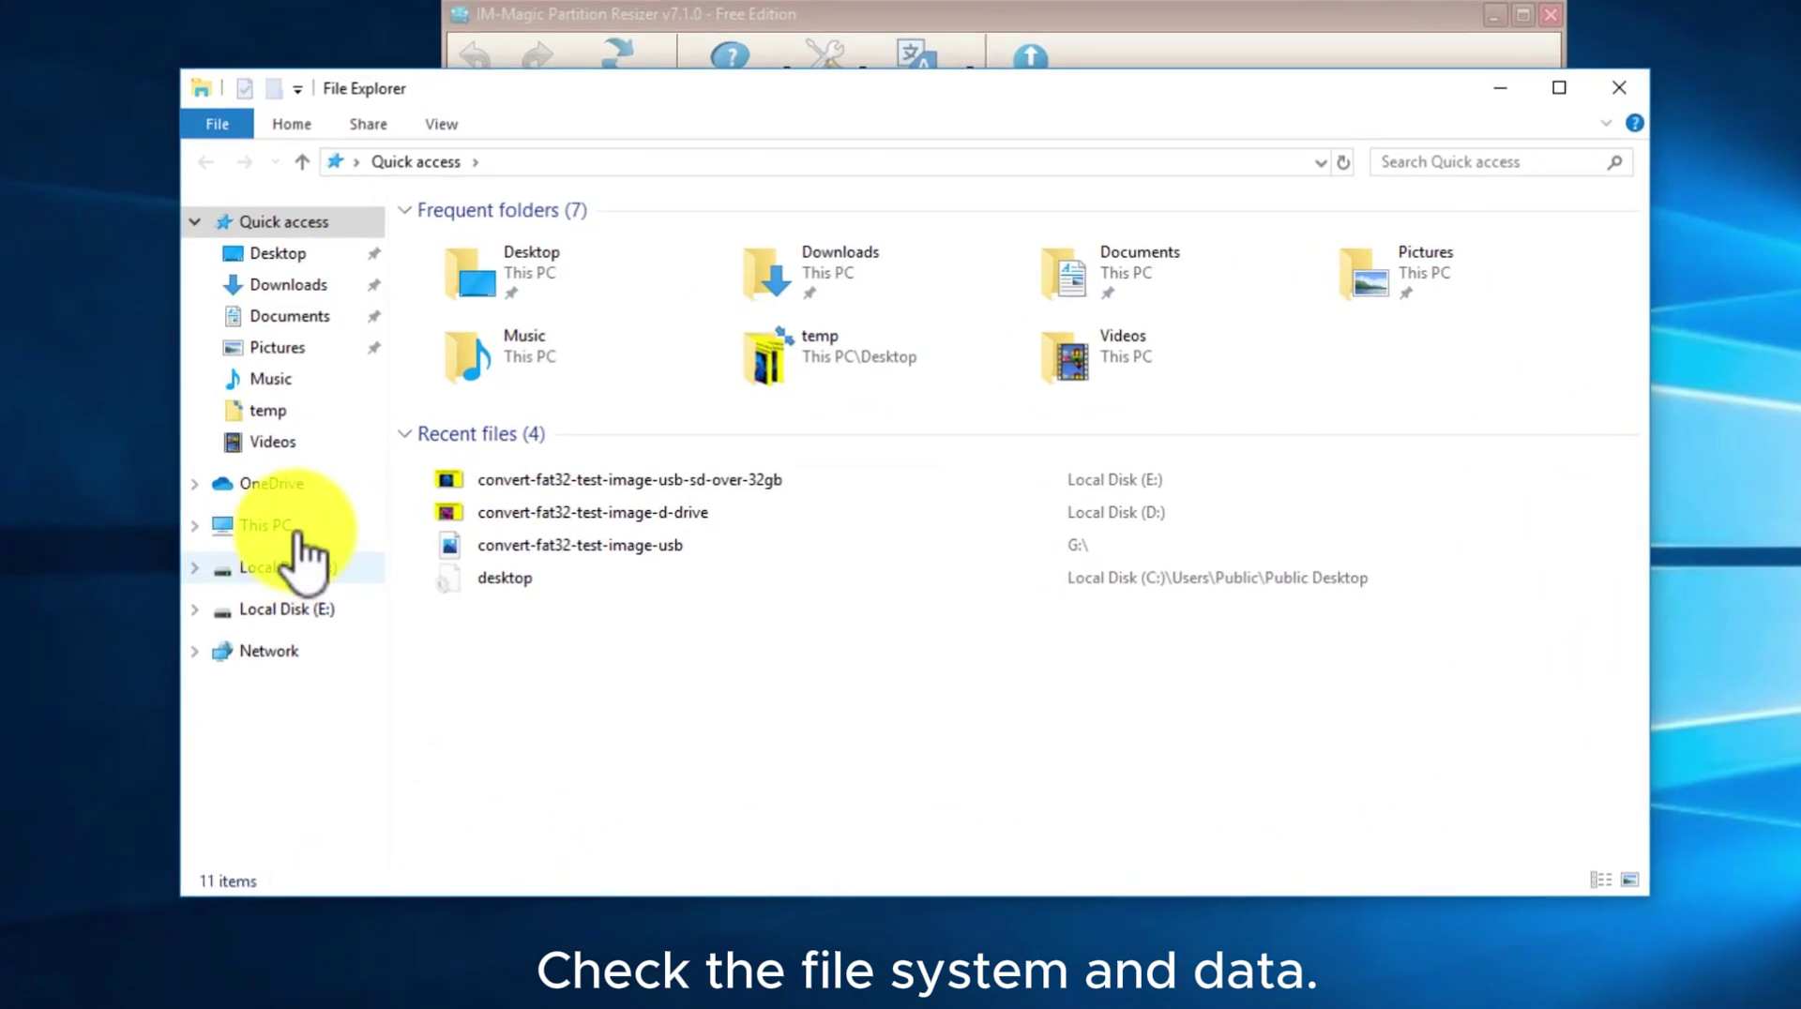
pyautogui.click(282, 527)
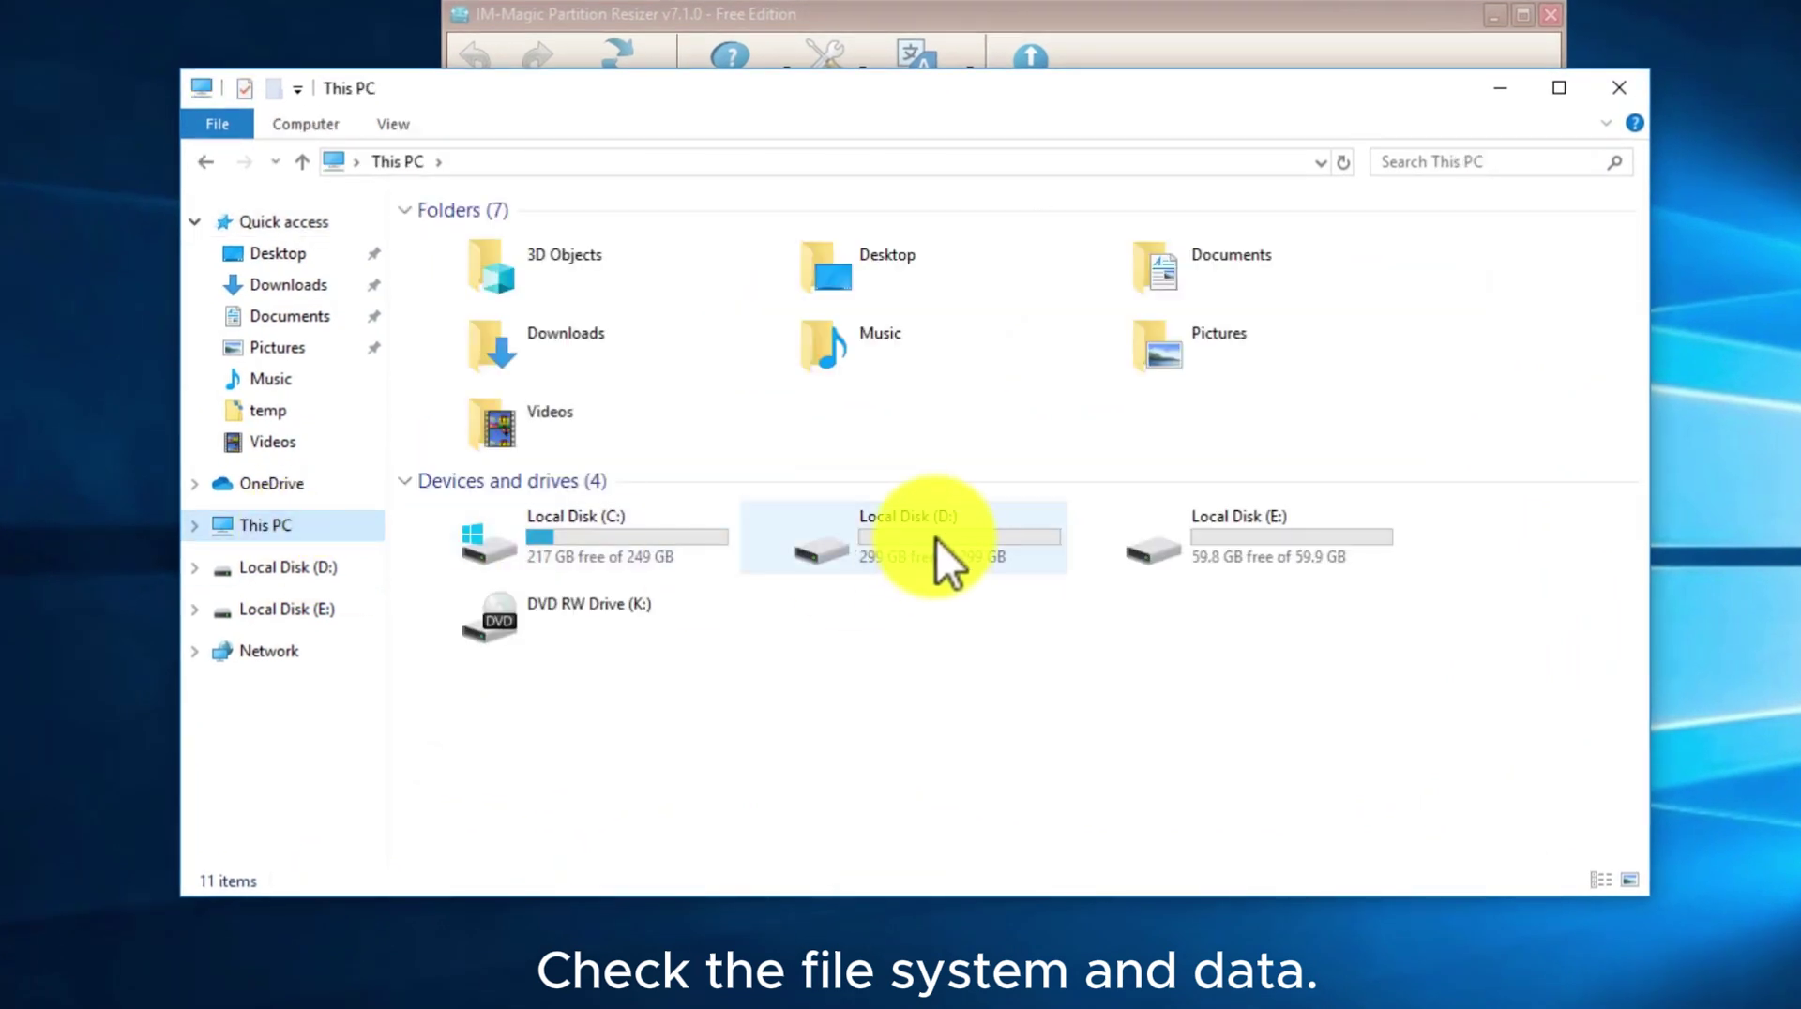
pyautogui.rightClick(893, 548)
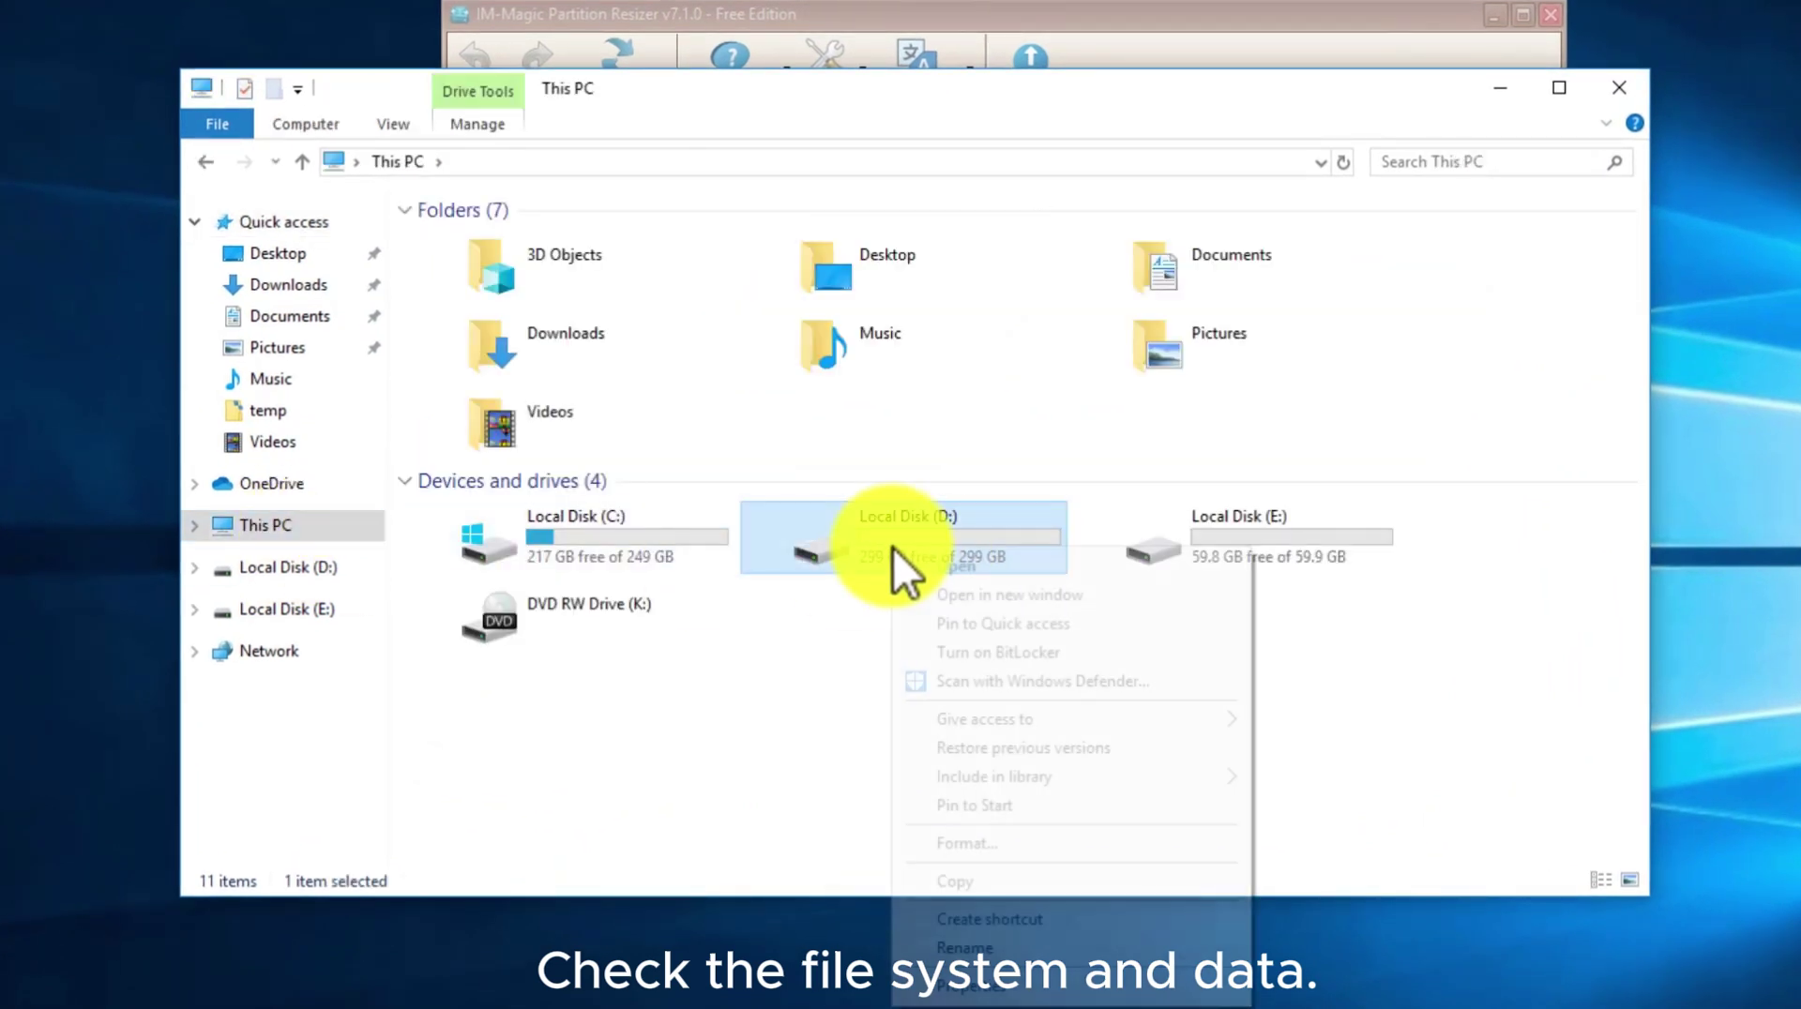
pyautogui.click(938, 976)
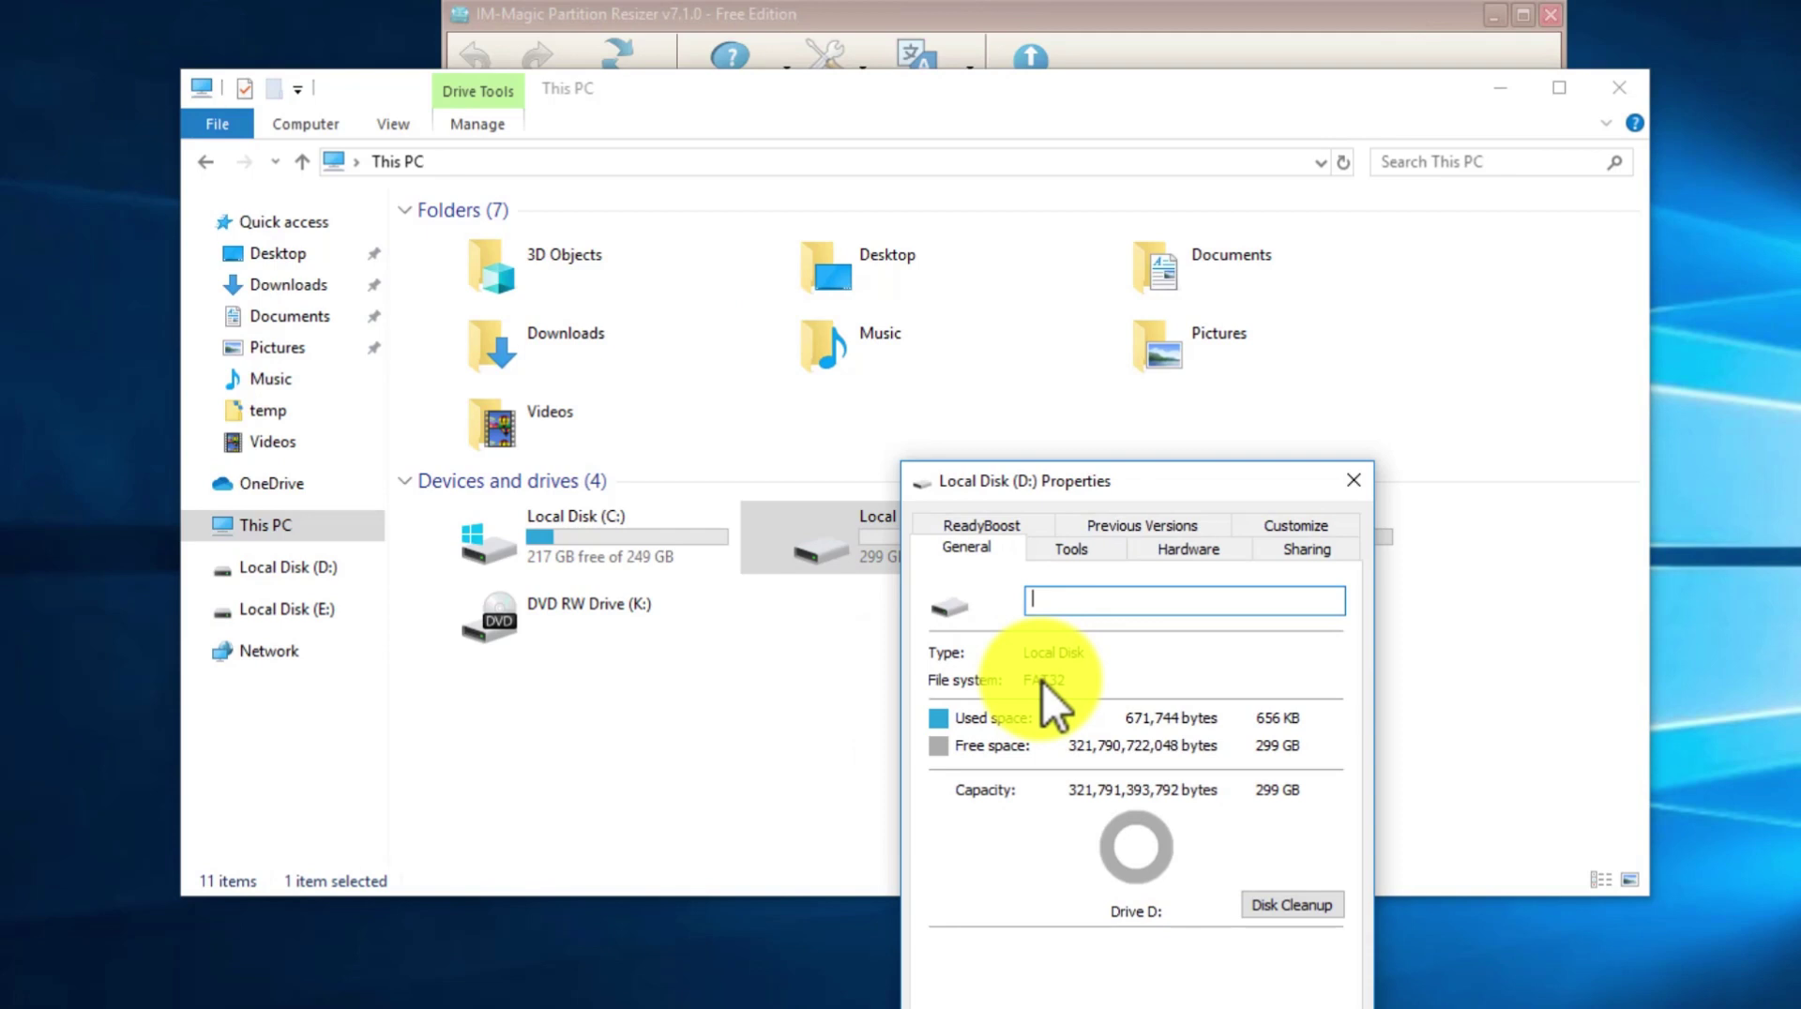
pyautogui.press('Escape')
# - Open drive D: to confirm the image file is intact, then close Explorer
pyautogui.rightClick(892, 530)
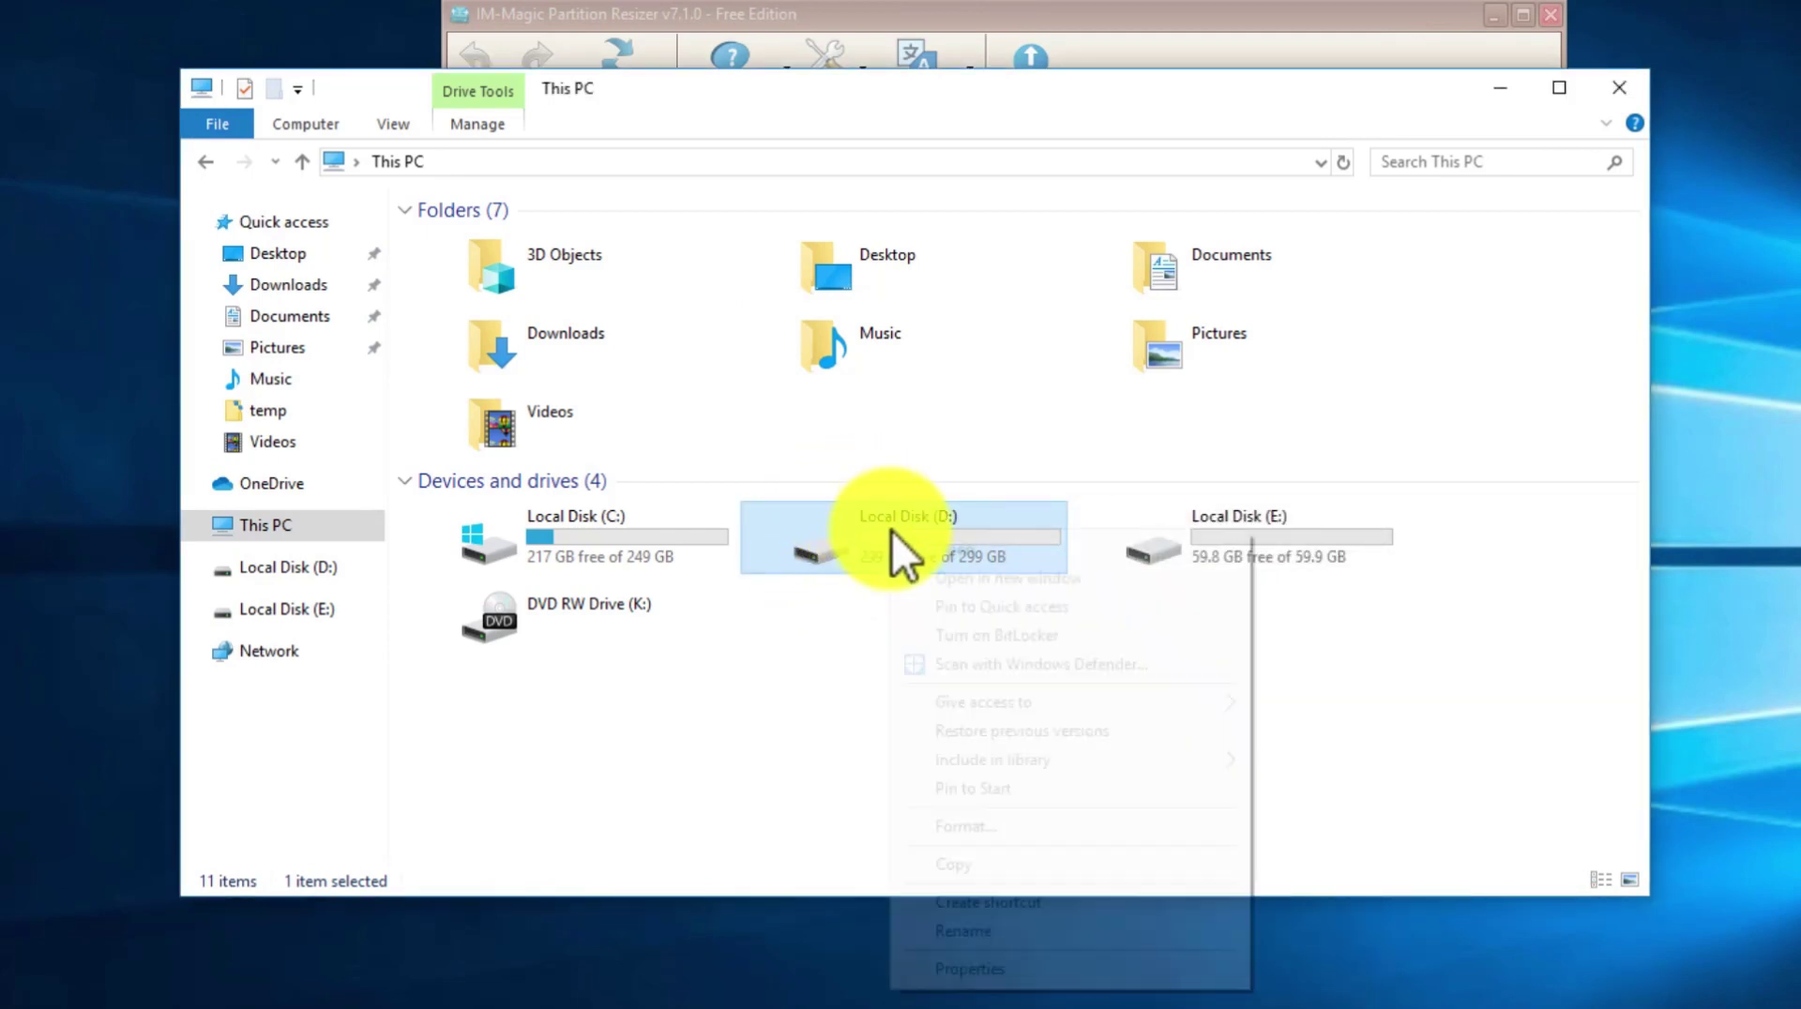
pyautogui.click(882, 540)
pyautogui.doubleClick(882, 540)
pyautogui.click(538, 297)
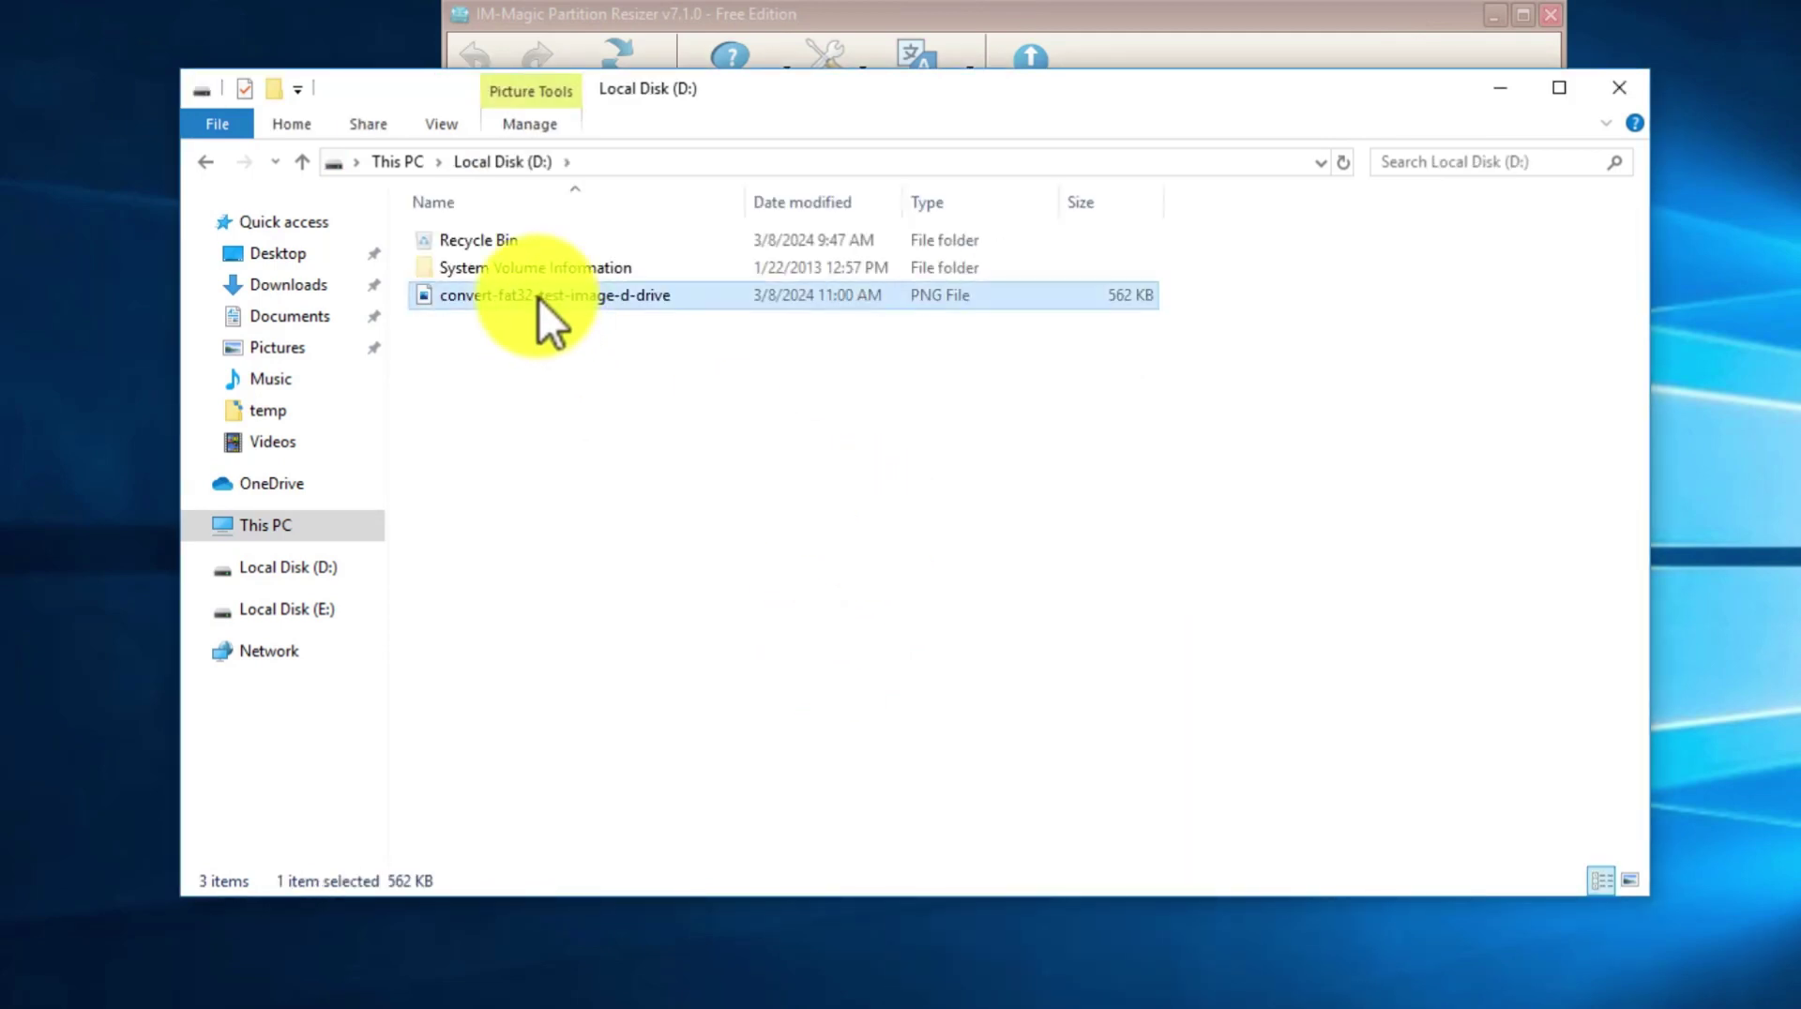
pyautogui.click(1620, 88)
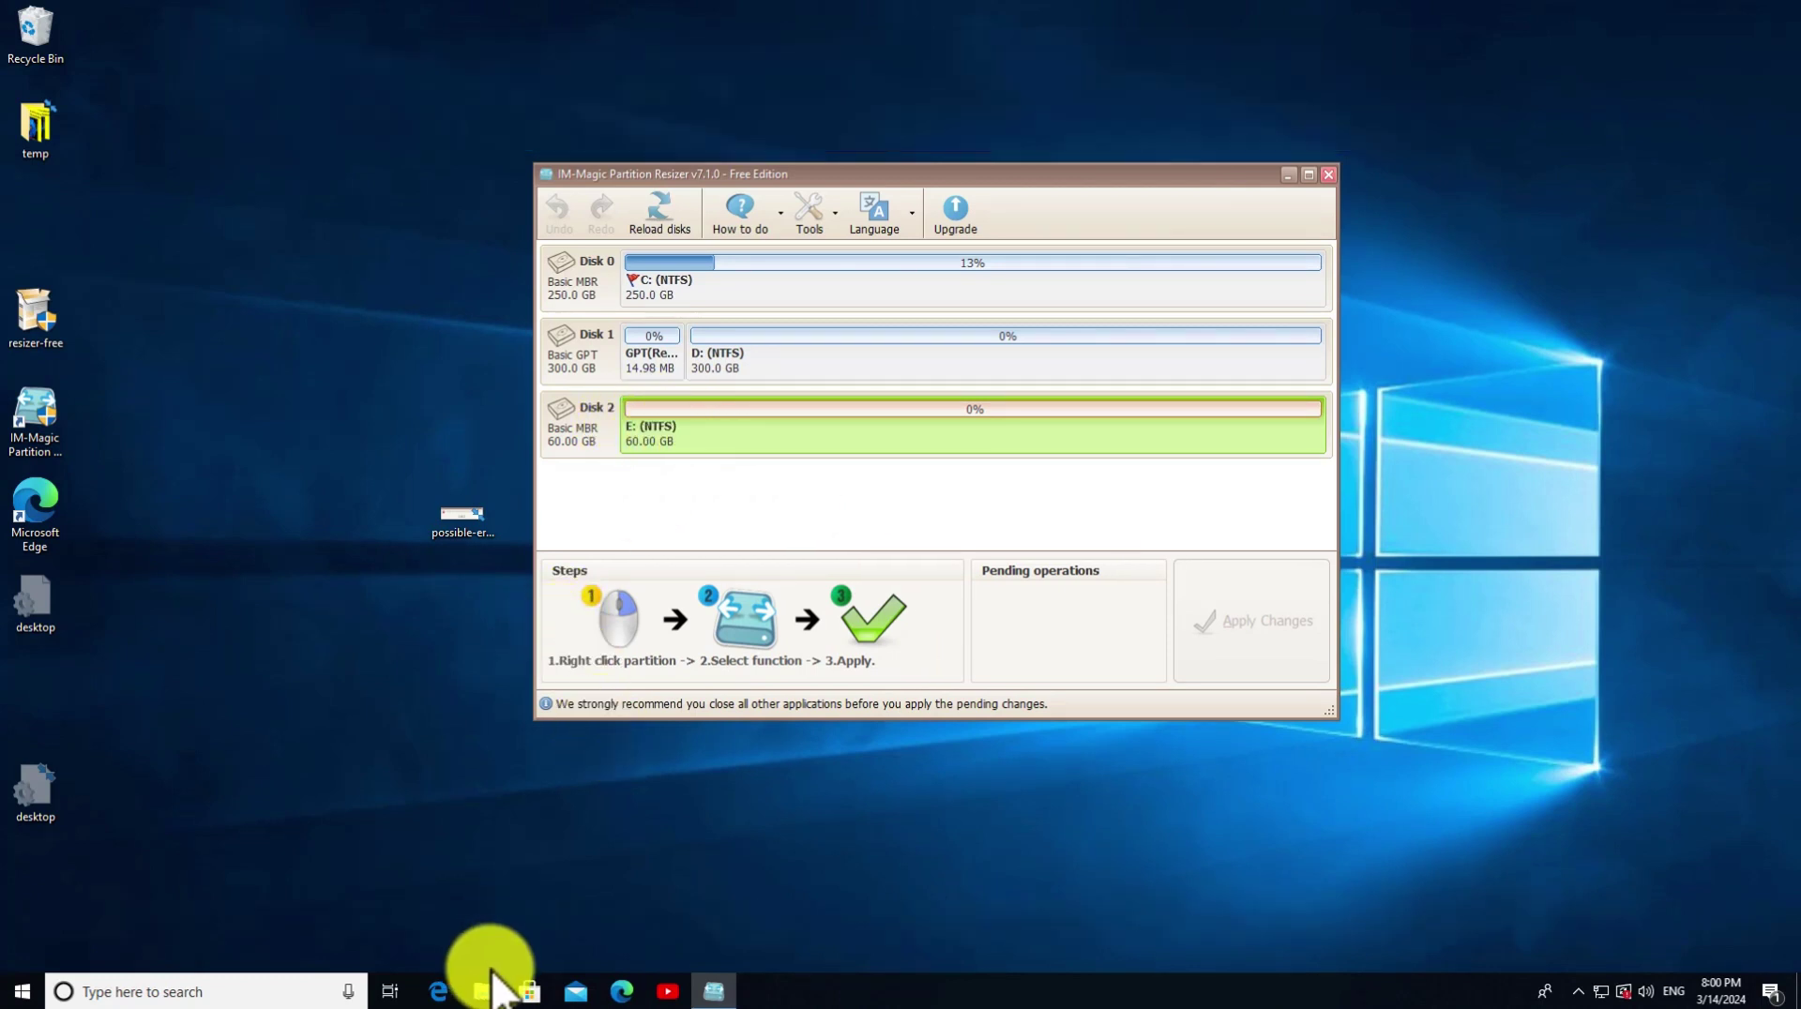
pyautogui.click(484, 990)
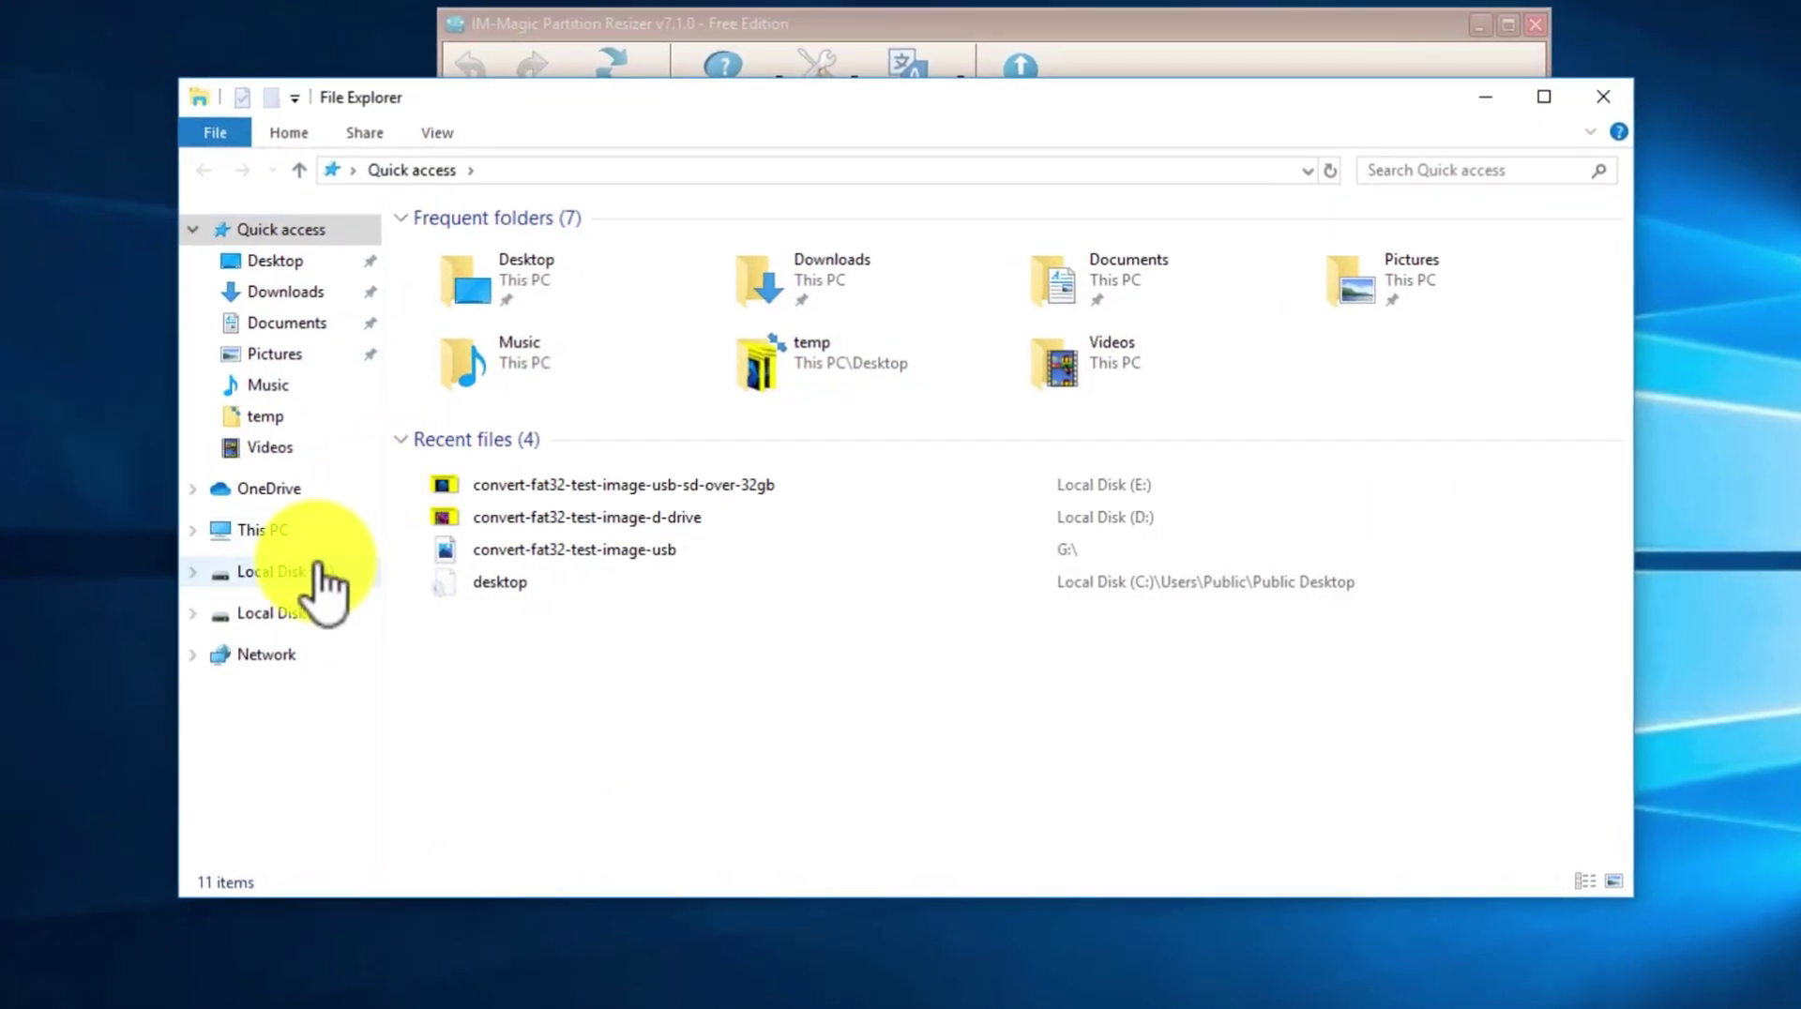
pyautogui.click(272, 530)
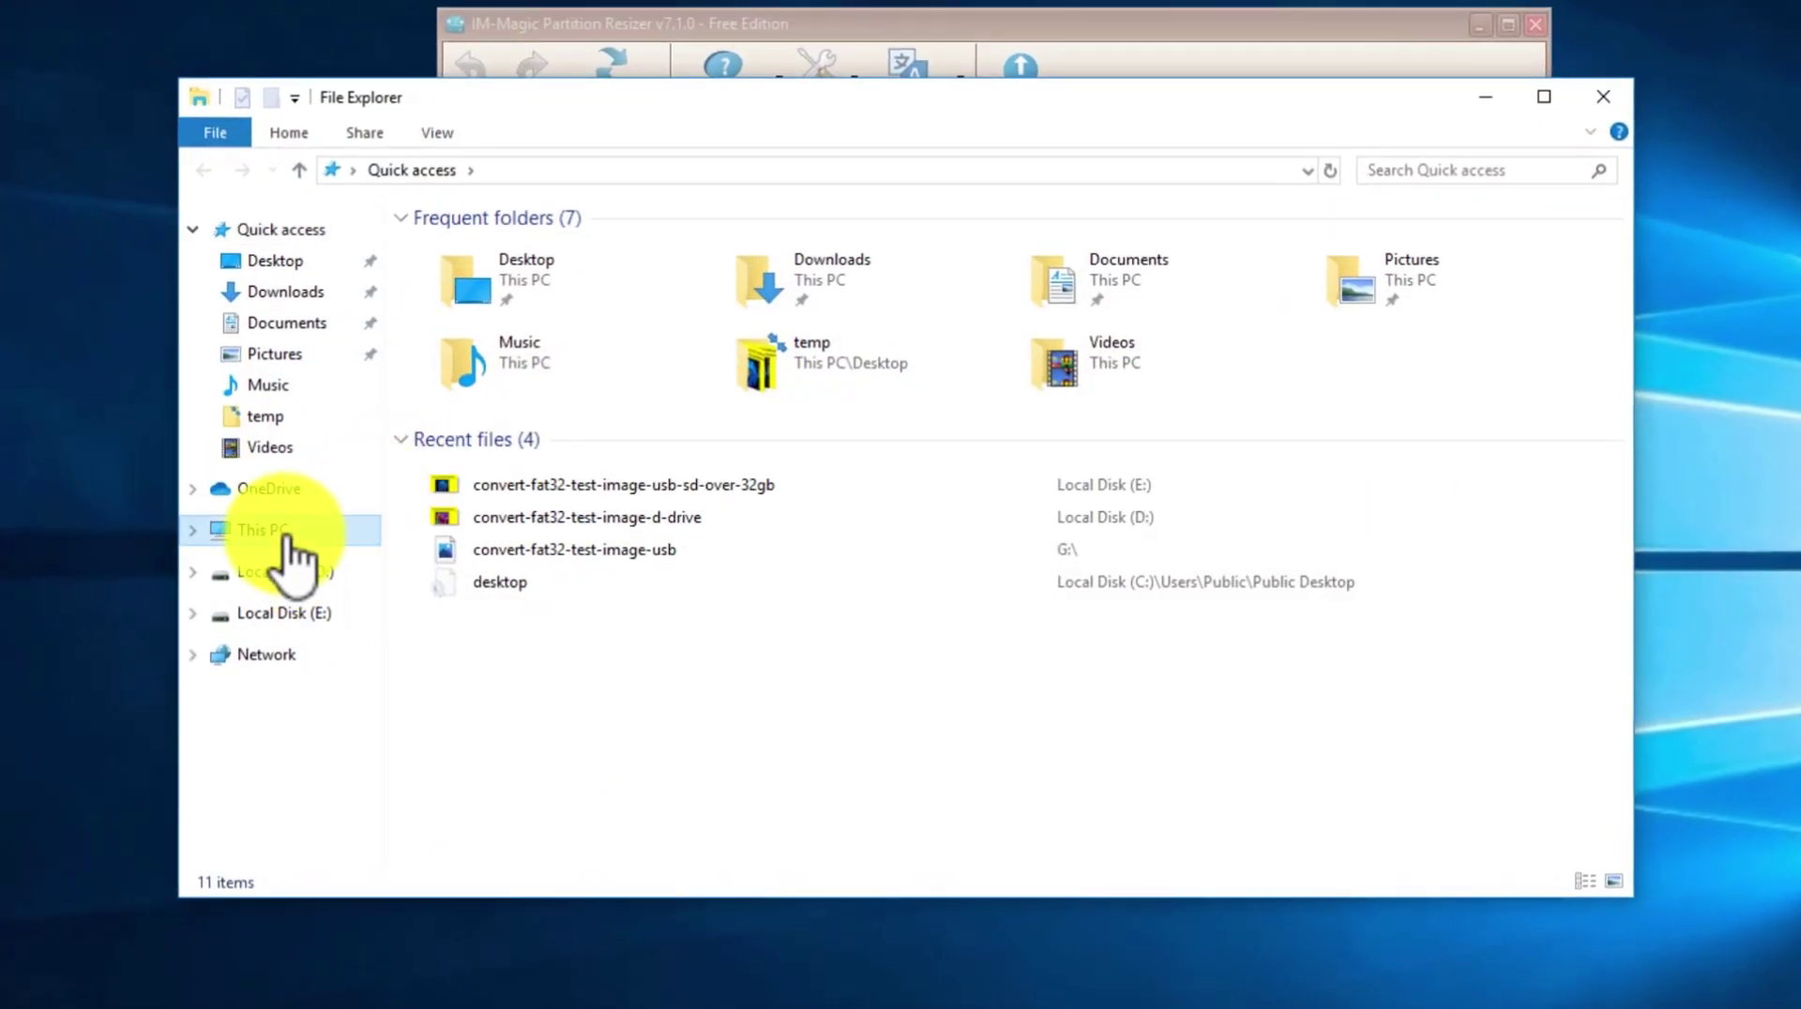
pyautogui.doubleClick(1231, 559)
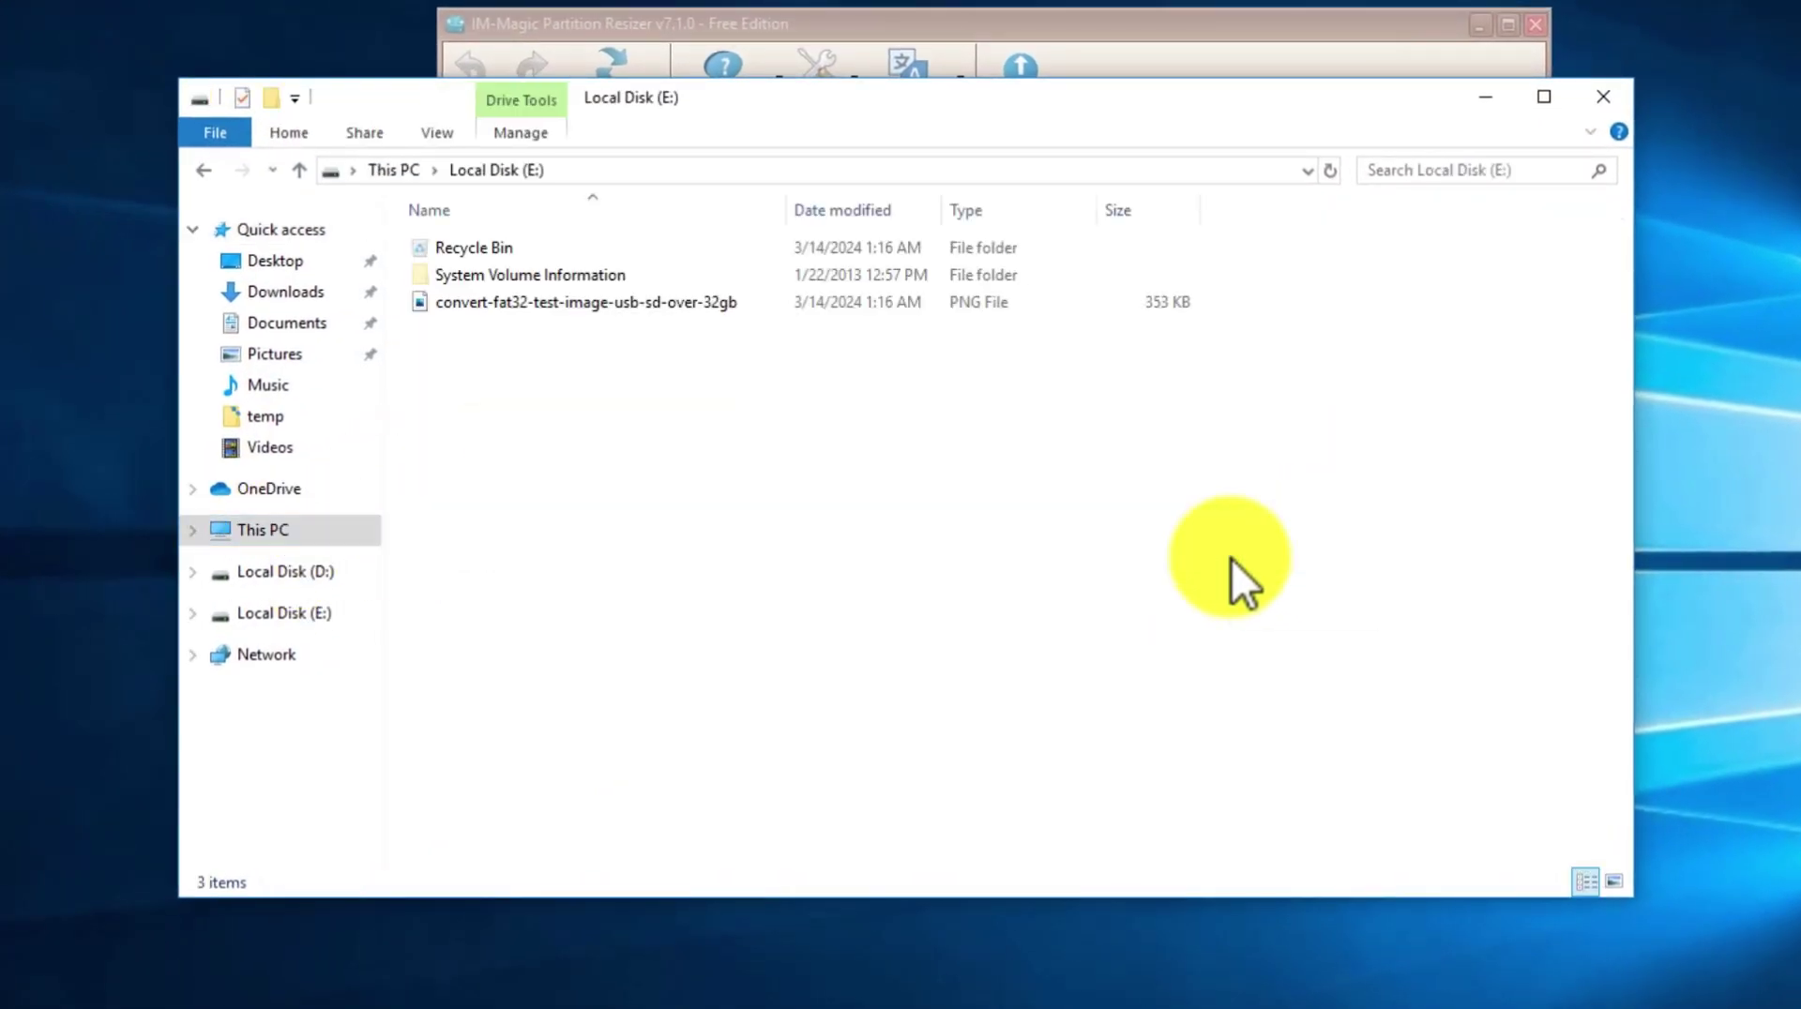
pyautogui.click(606, 310)
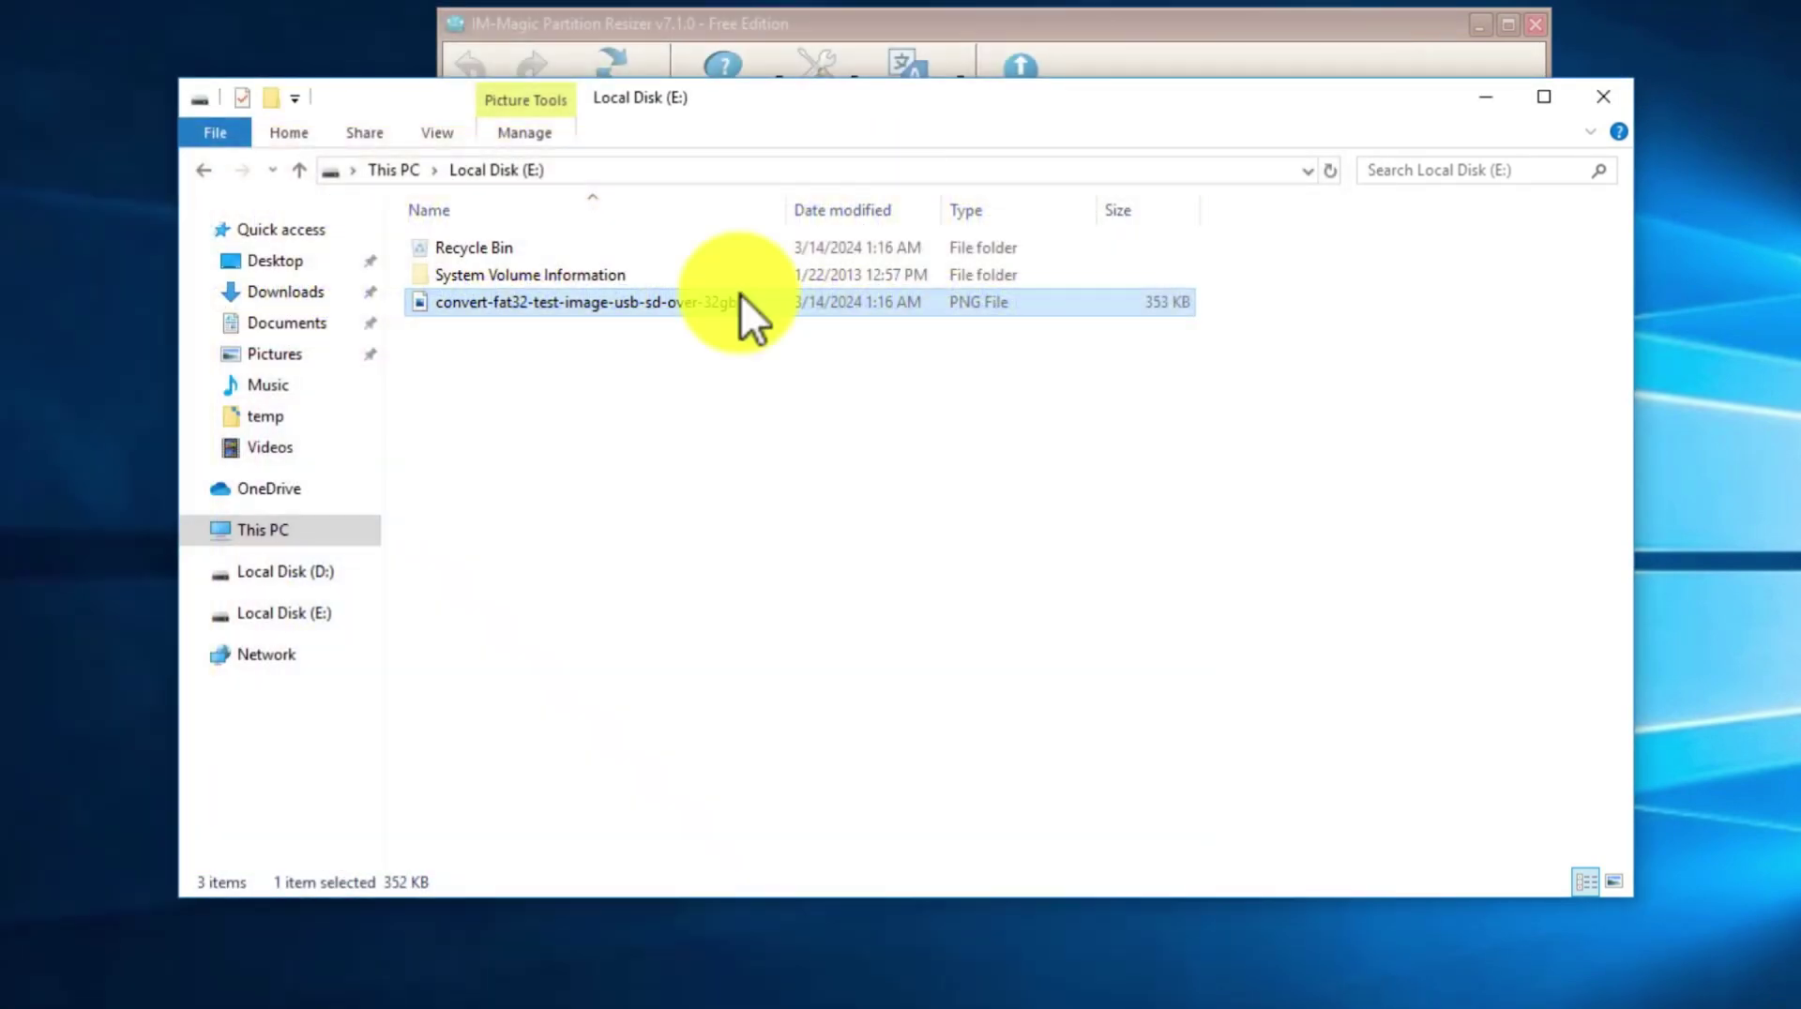
pyautogui.click(593, 394)
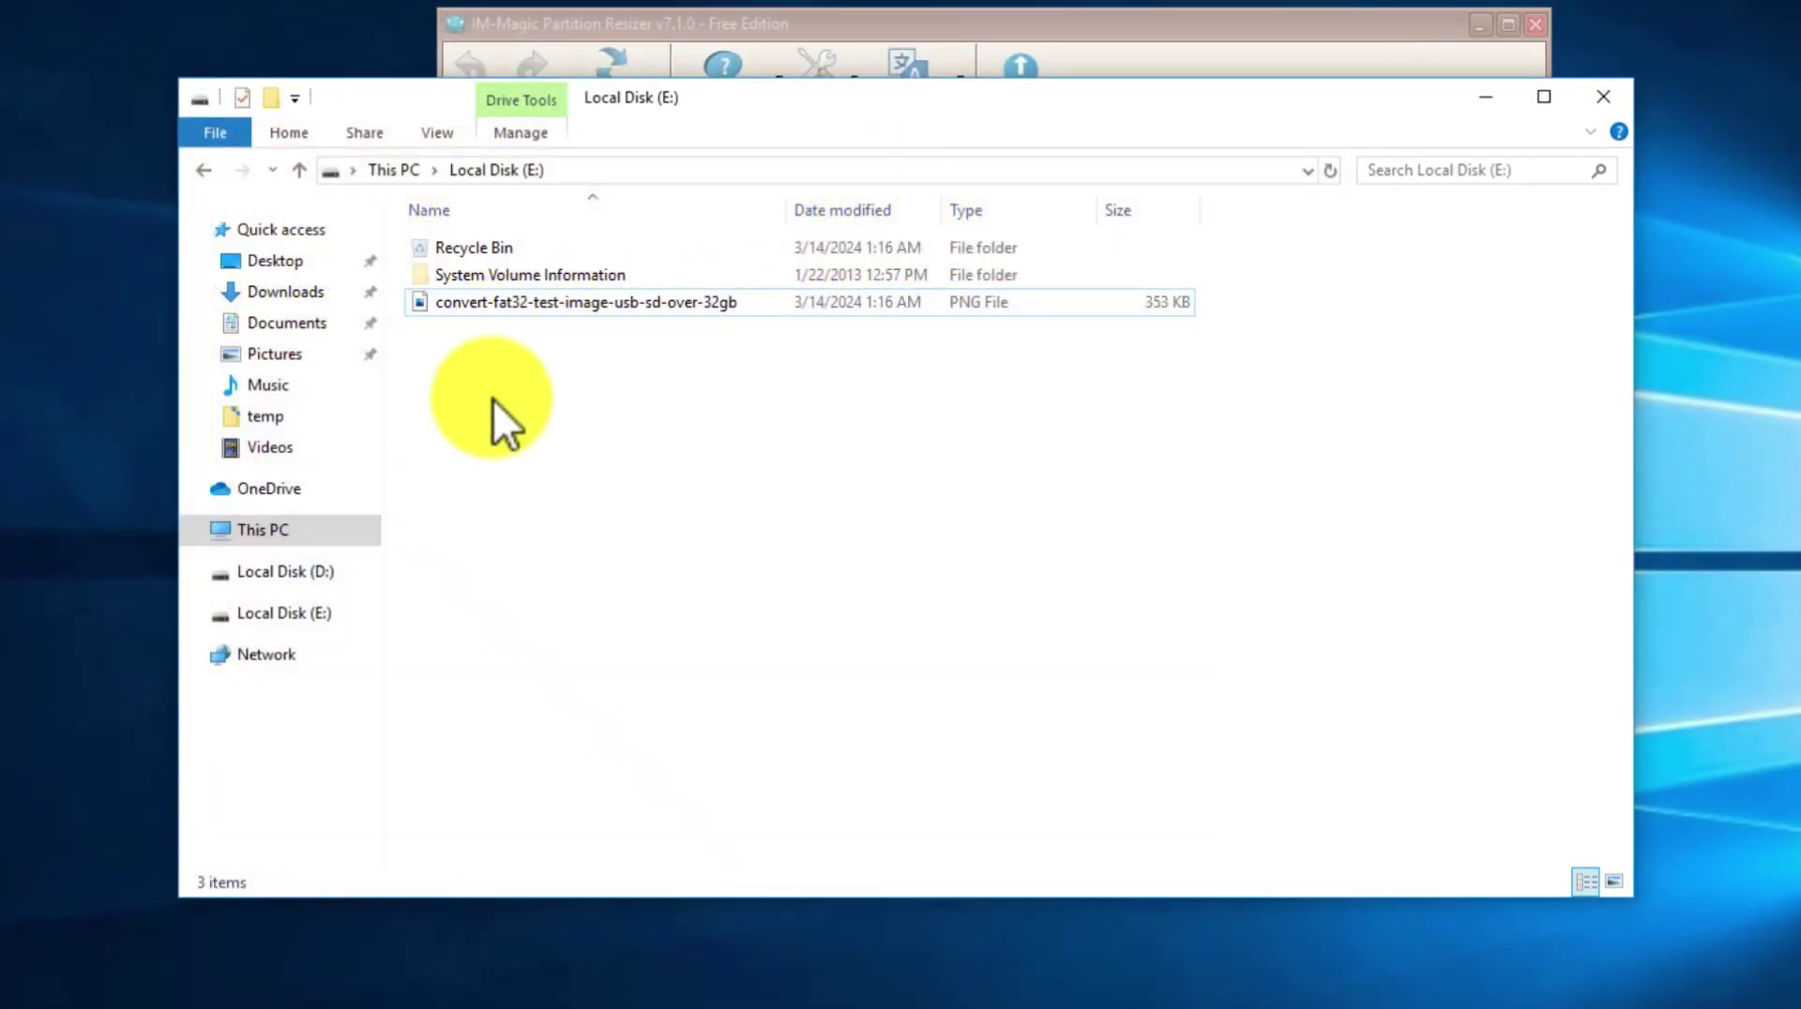
pyautogui.click(246, 530)
pyautogui.rightClick(1281, 546)
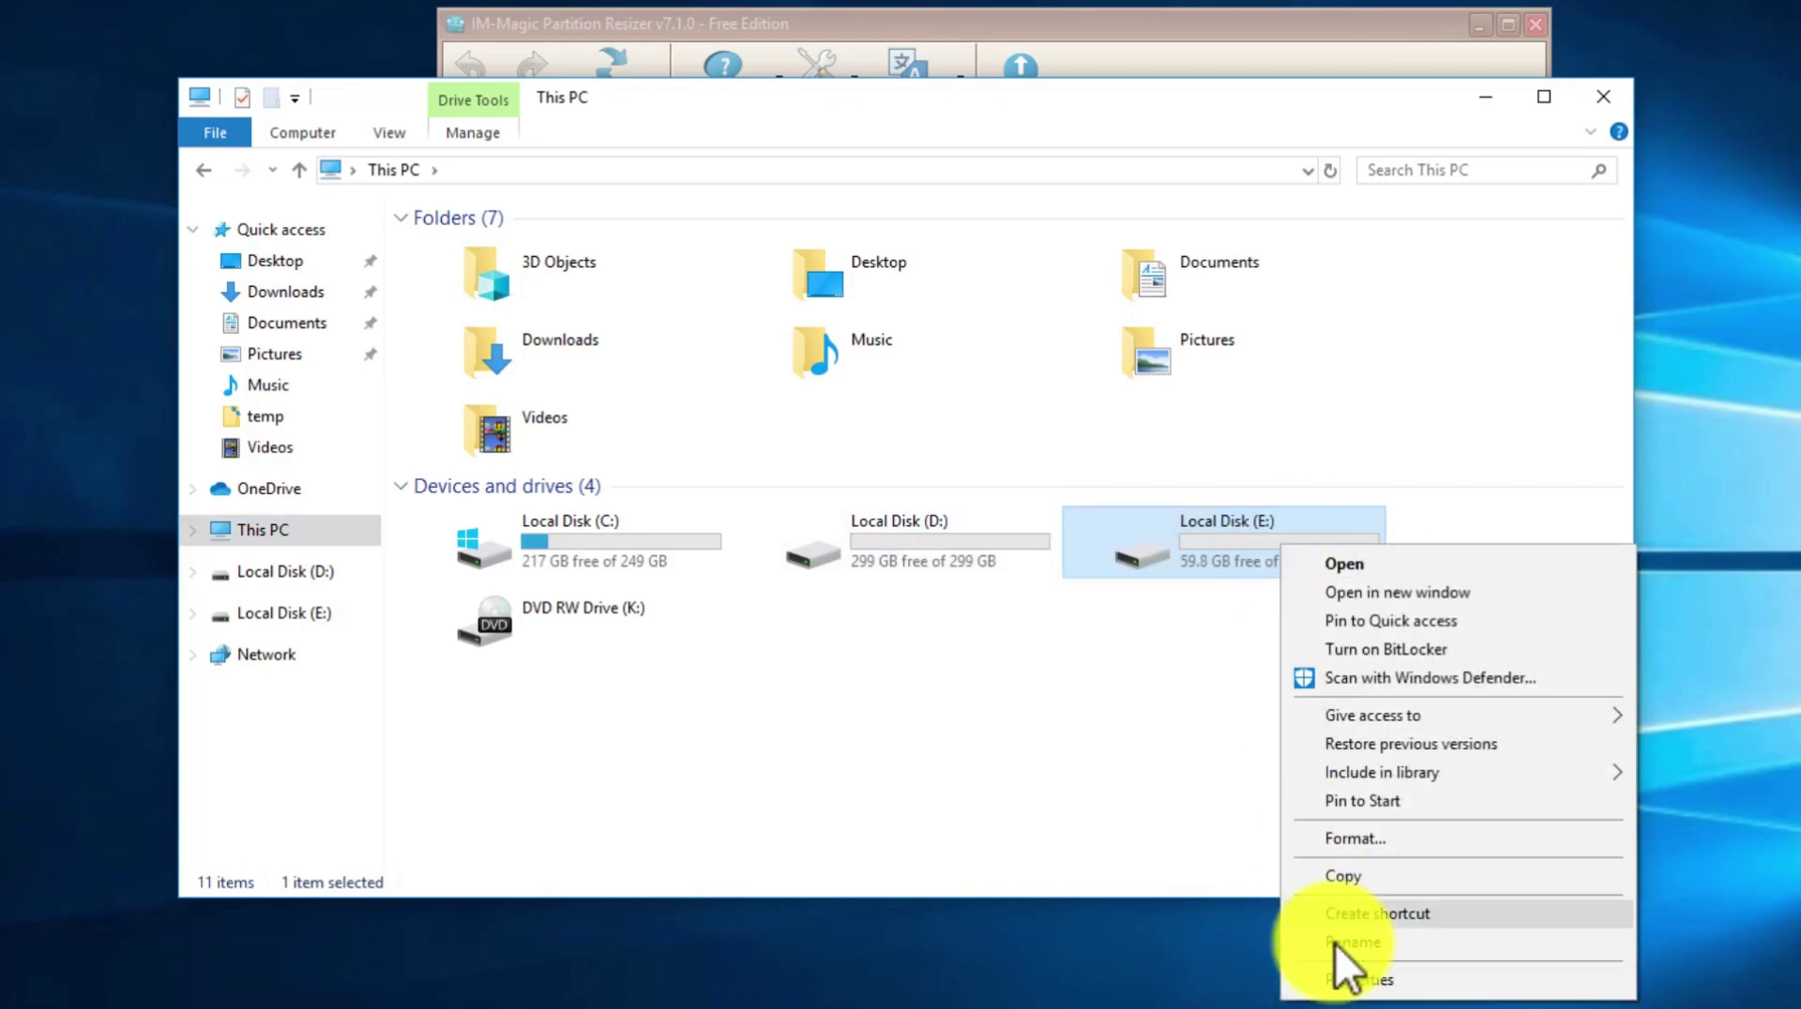
pyautogui.click(1332, 980)
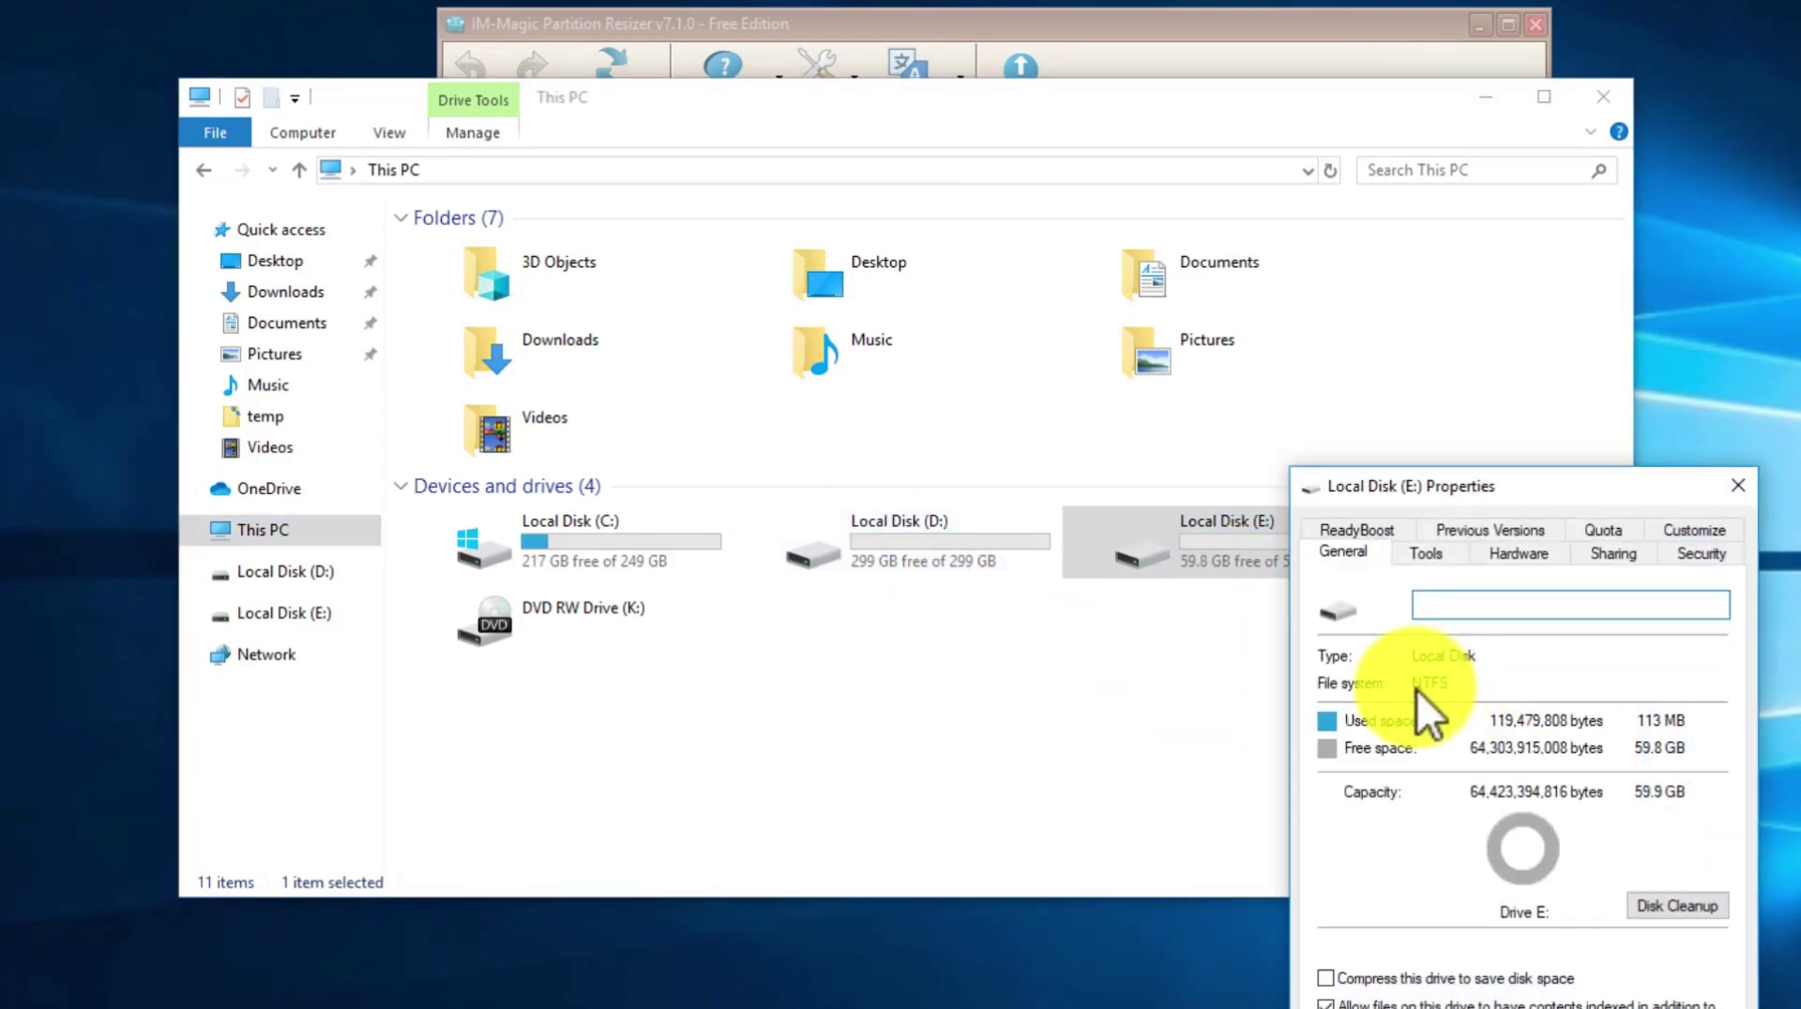
pyautogui.click(1497, 1002)
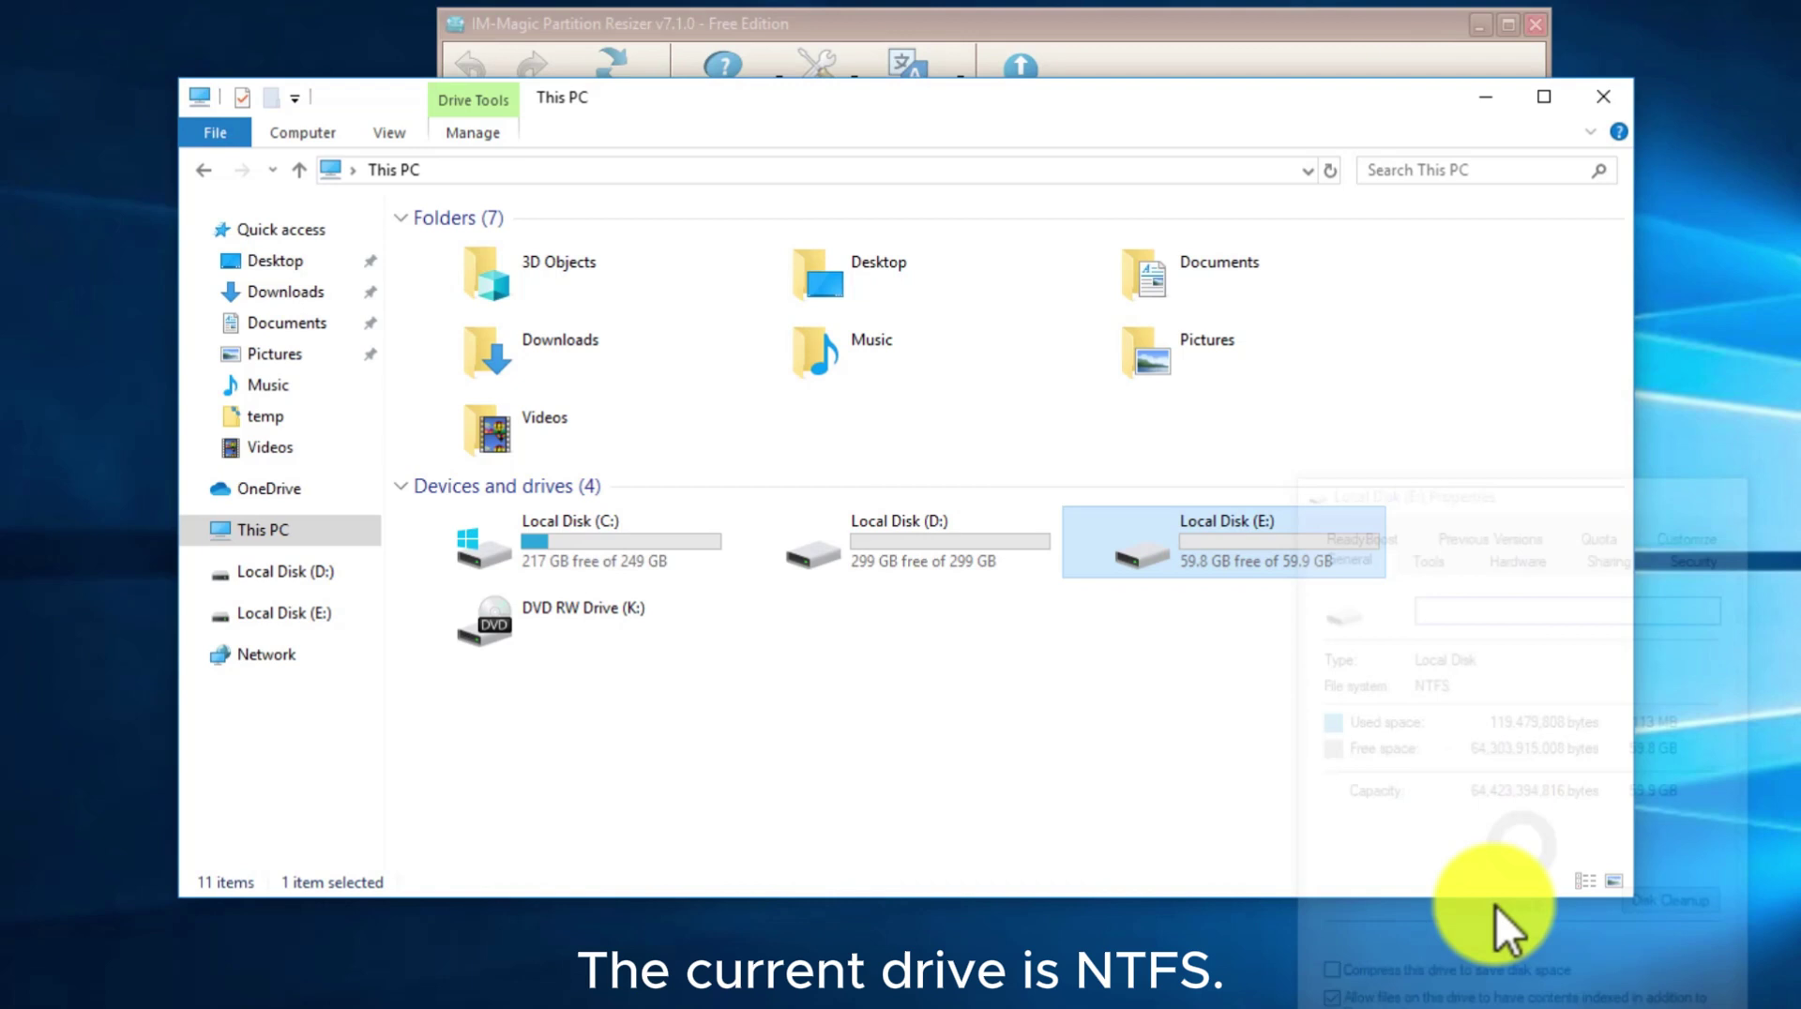
# - Set up a Format Partition operation on E: with FAT32 as the file system
pyautogui.click(1621, 86)
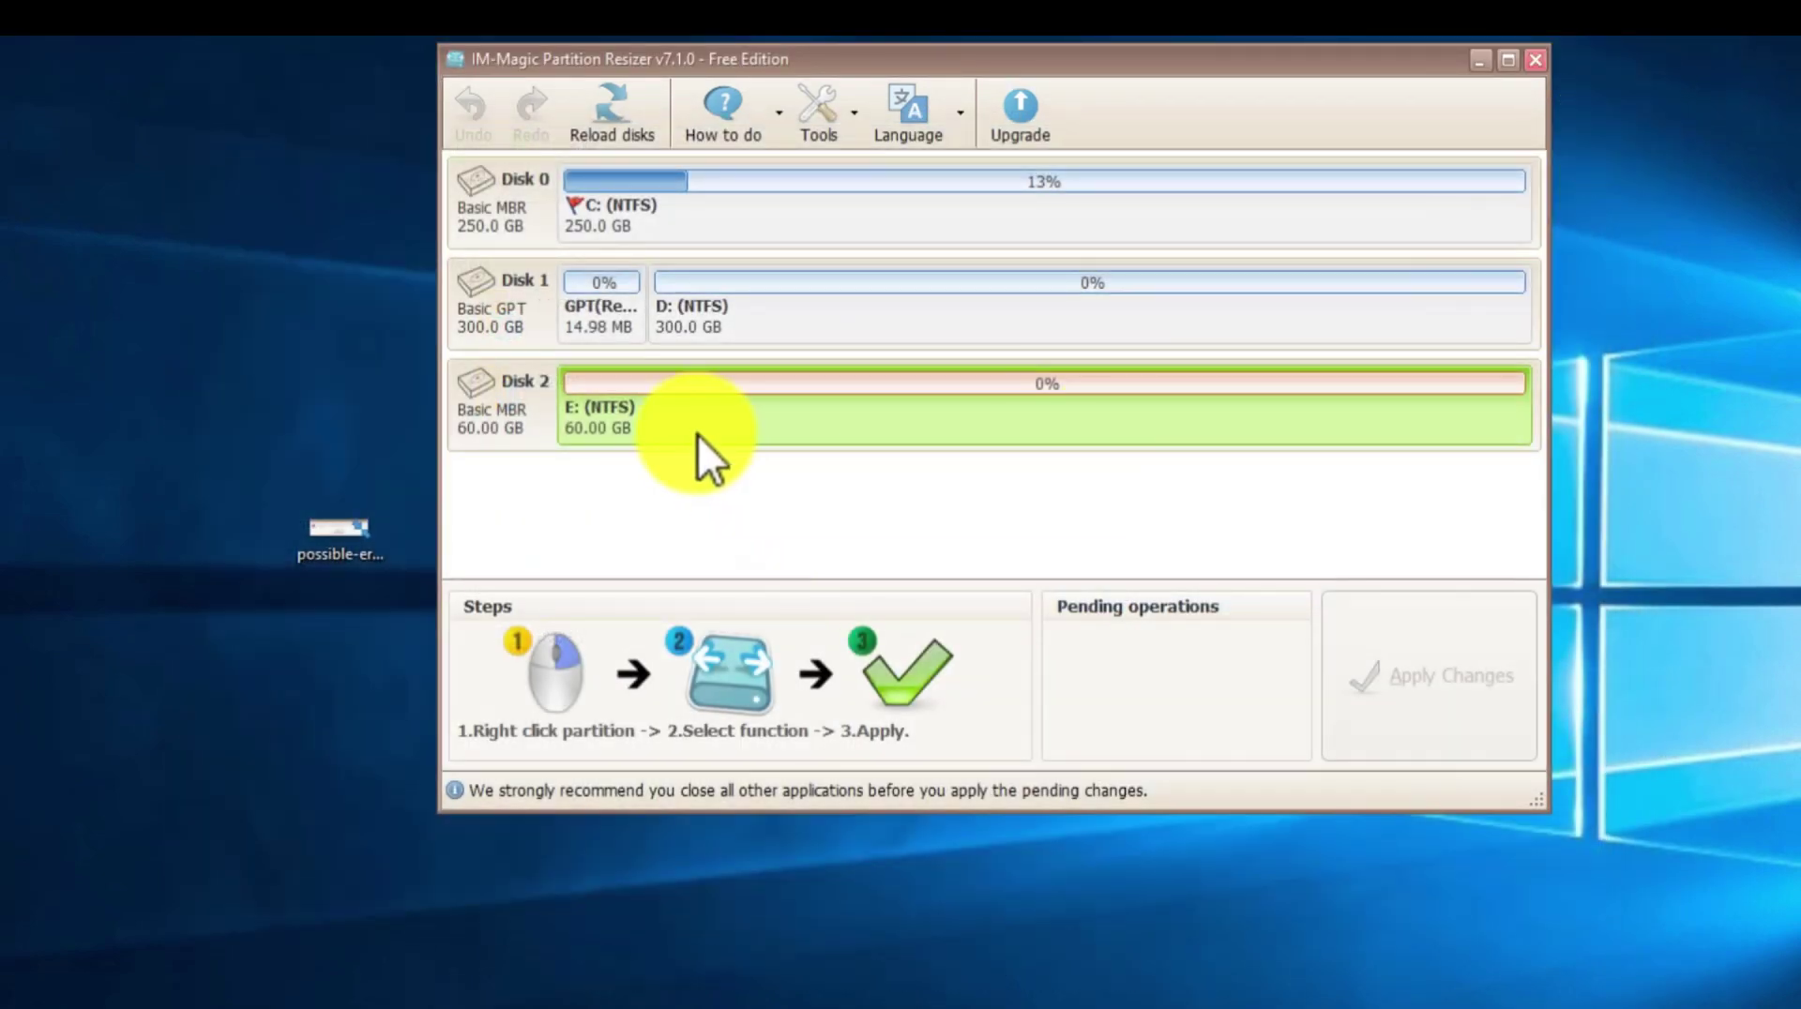
pyautogui.rightClick(692, 409)
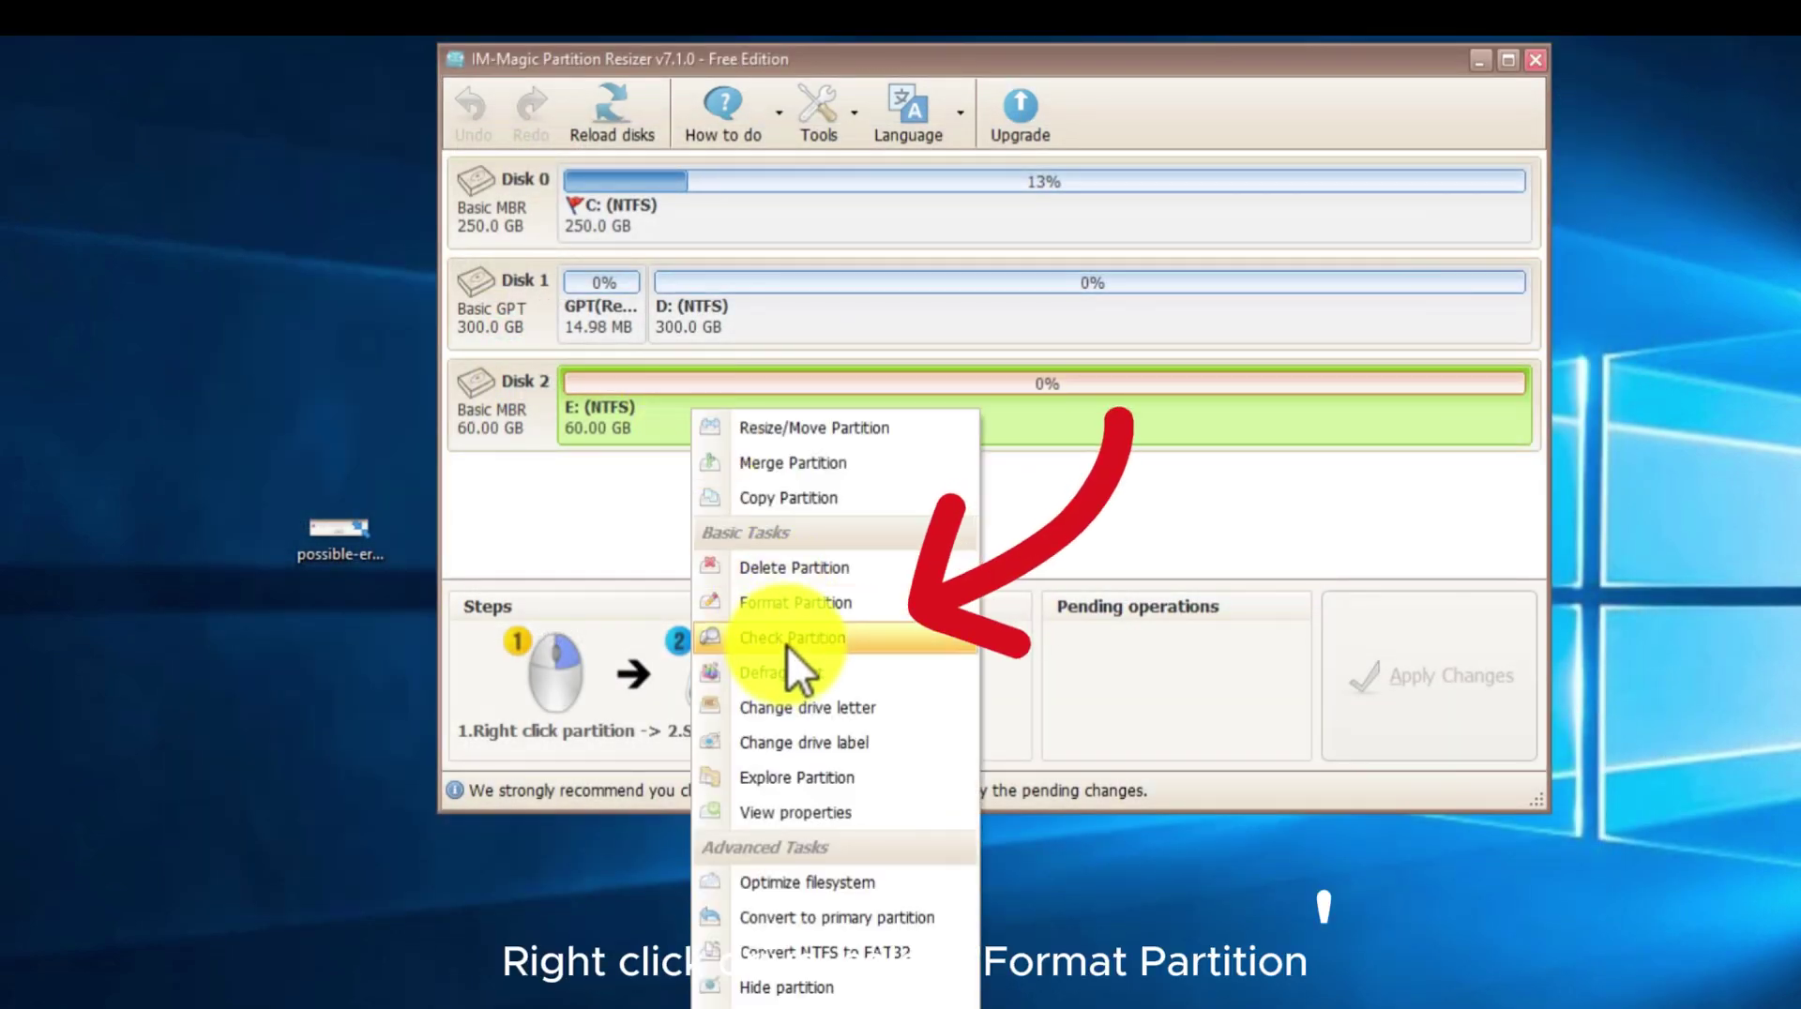
pyautogui.click(769, 605)
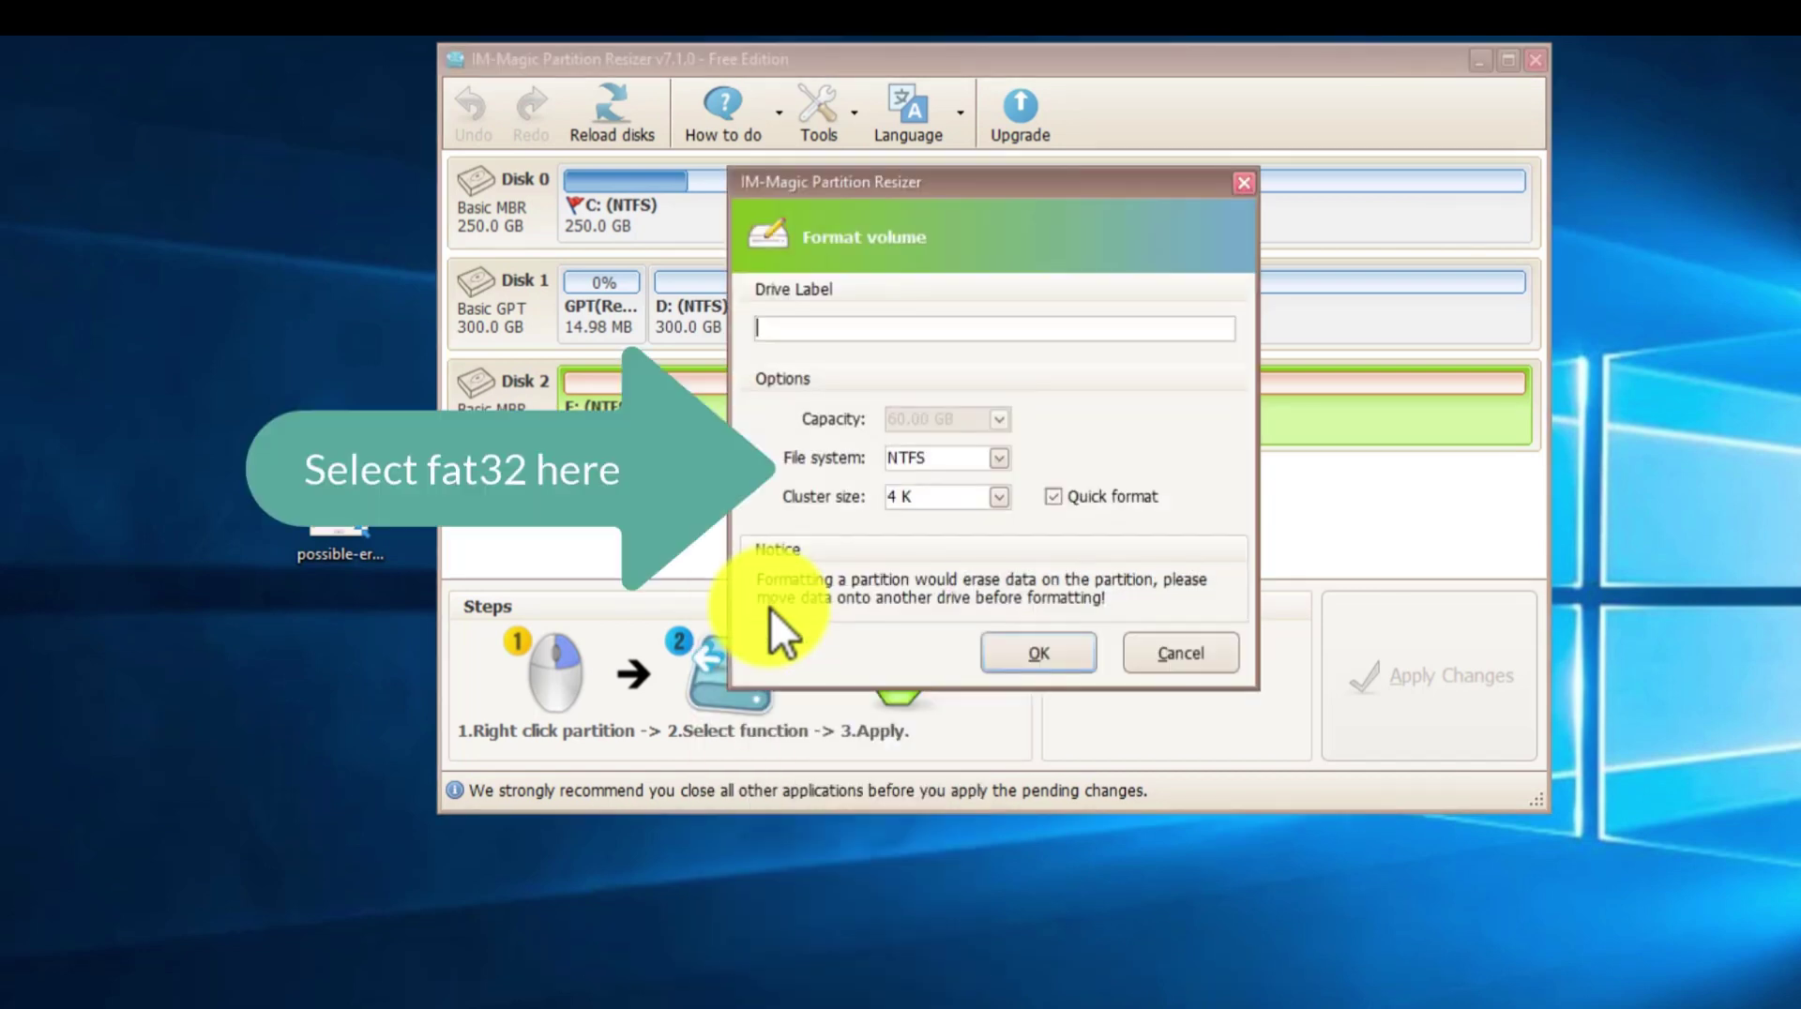
pyautogui.click(996, 458)
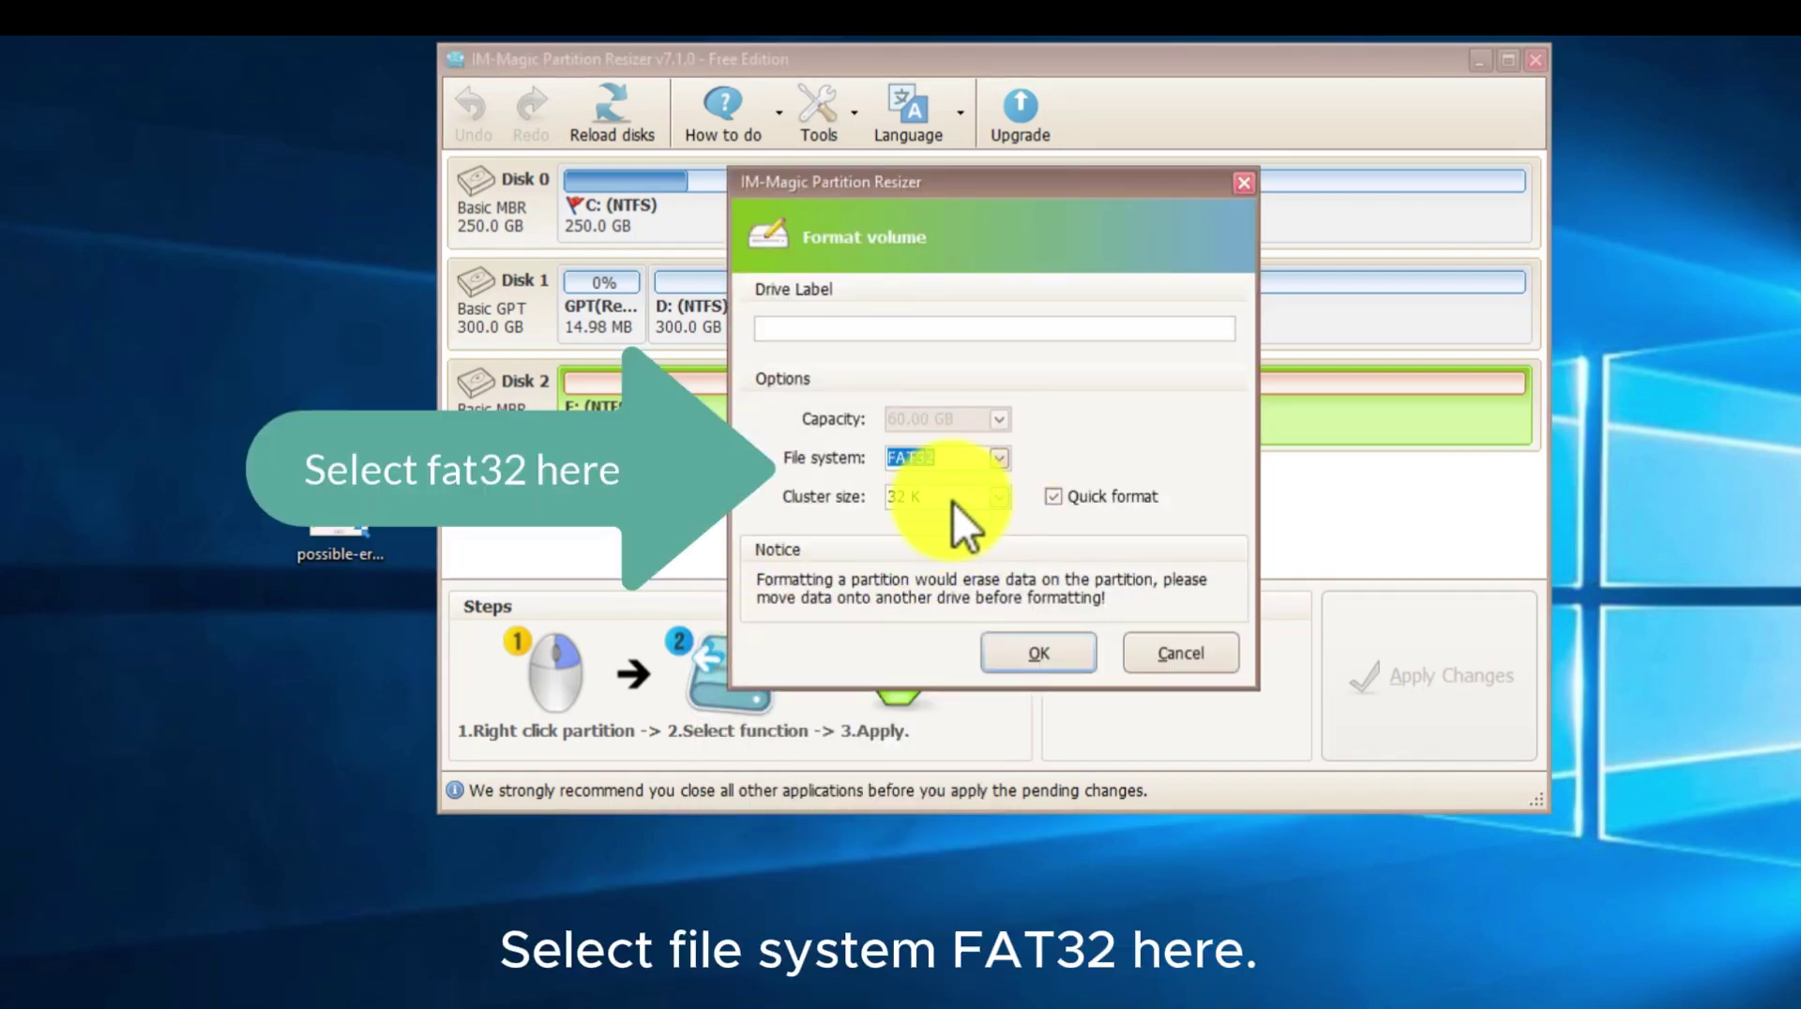
pyautogui.click(953, 503)
pyautogui.click(1038, 649)
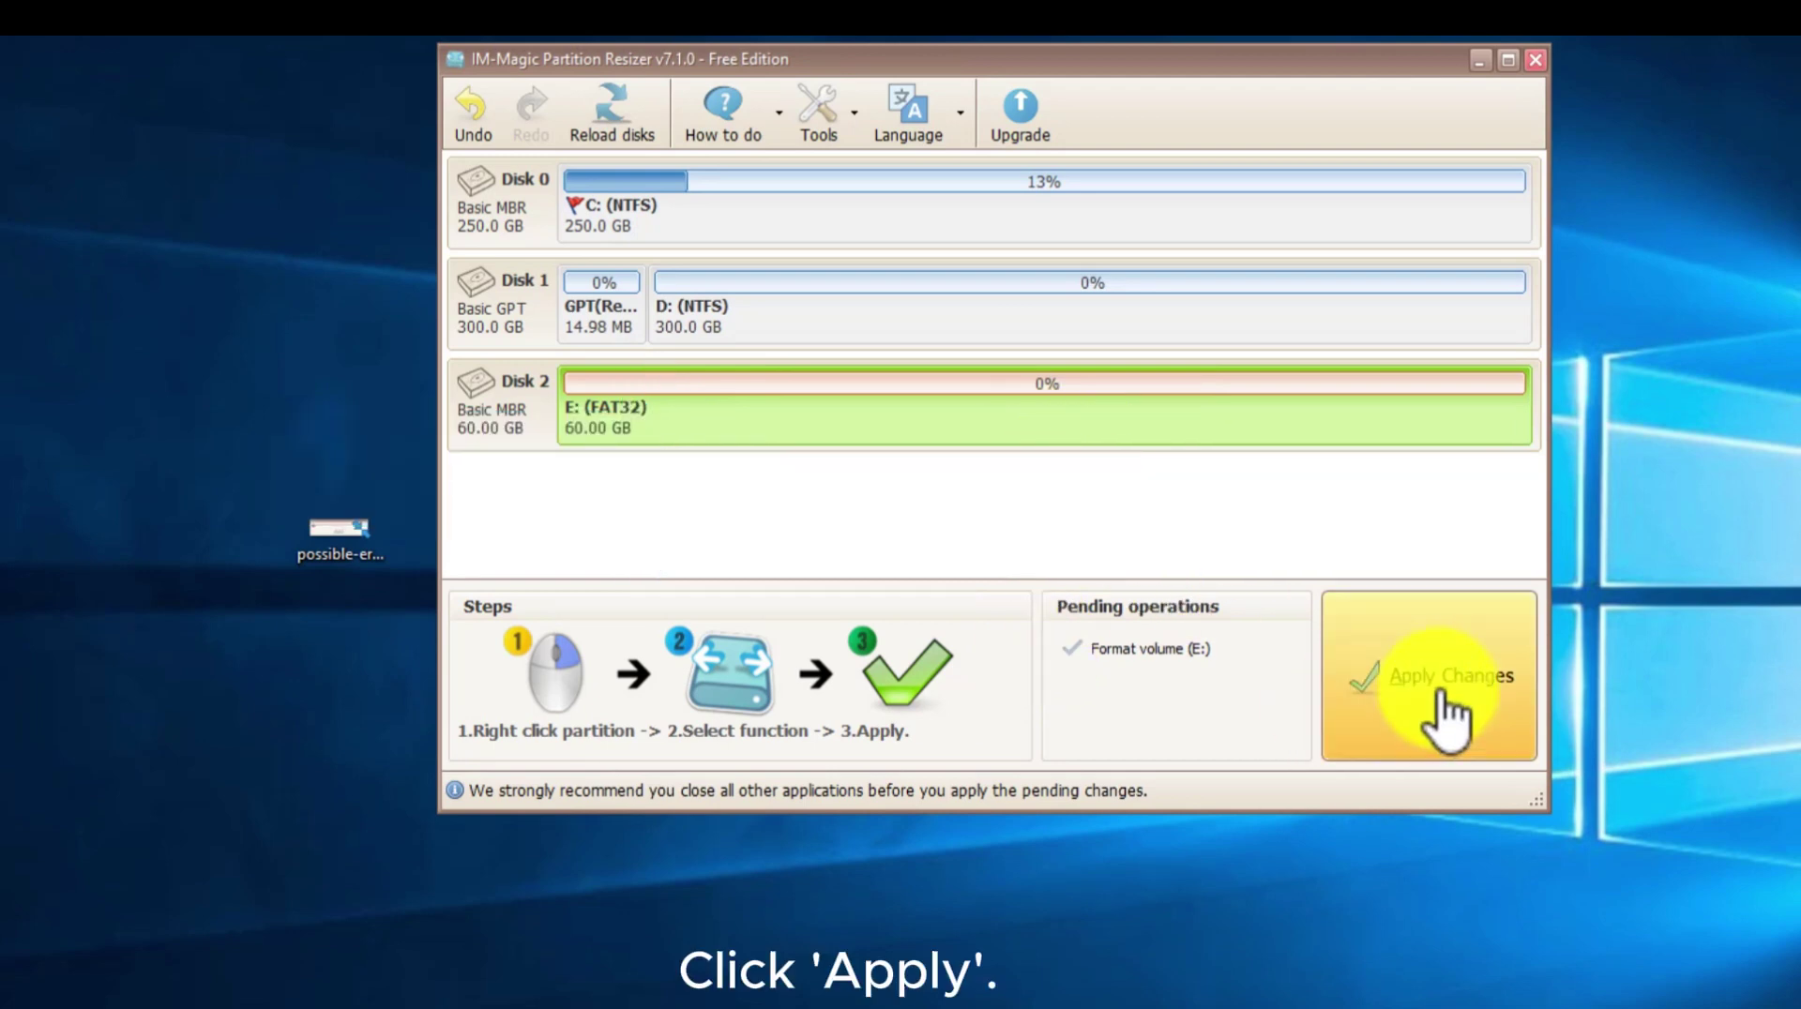
# - Apply the pending FAT32 format of E: and reopen File Explorer at This PC
pyautogui.click(1404, 679)
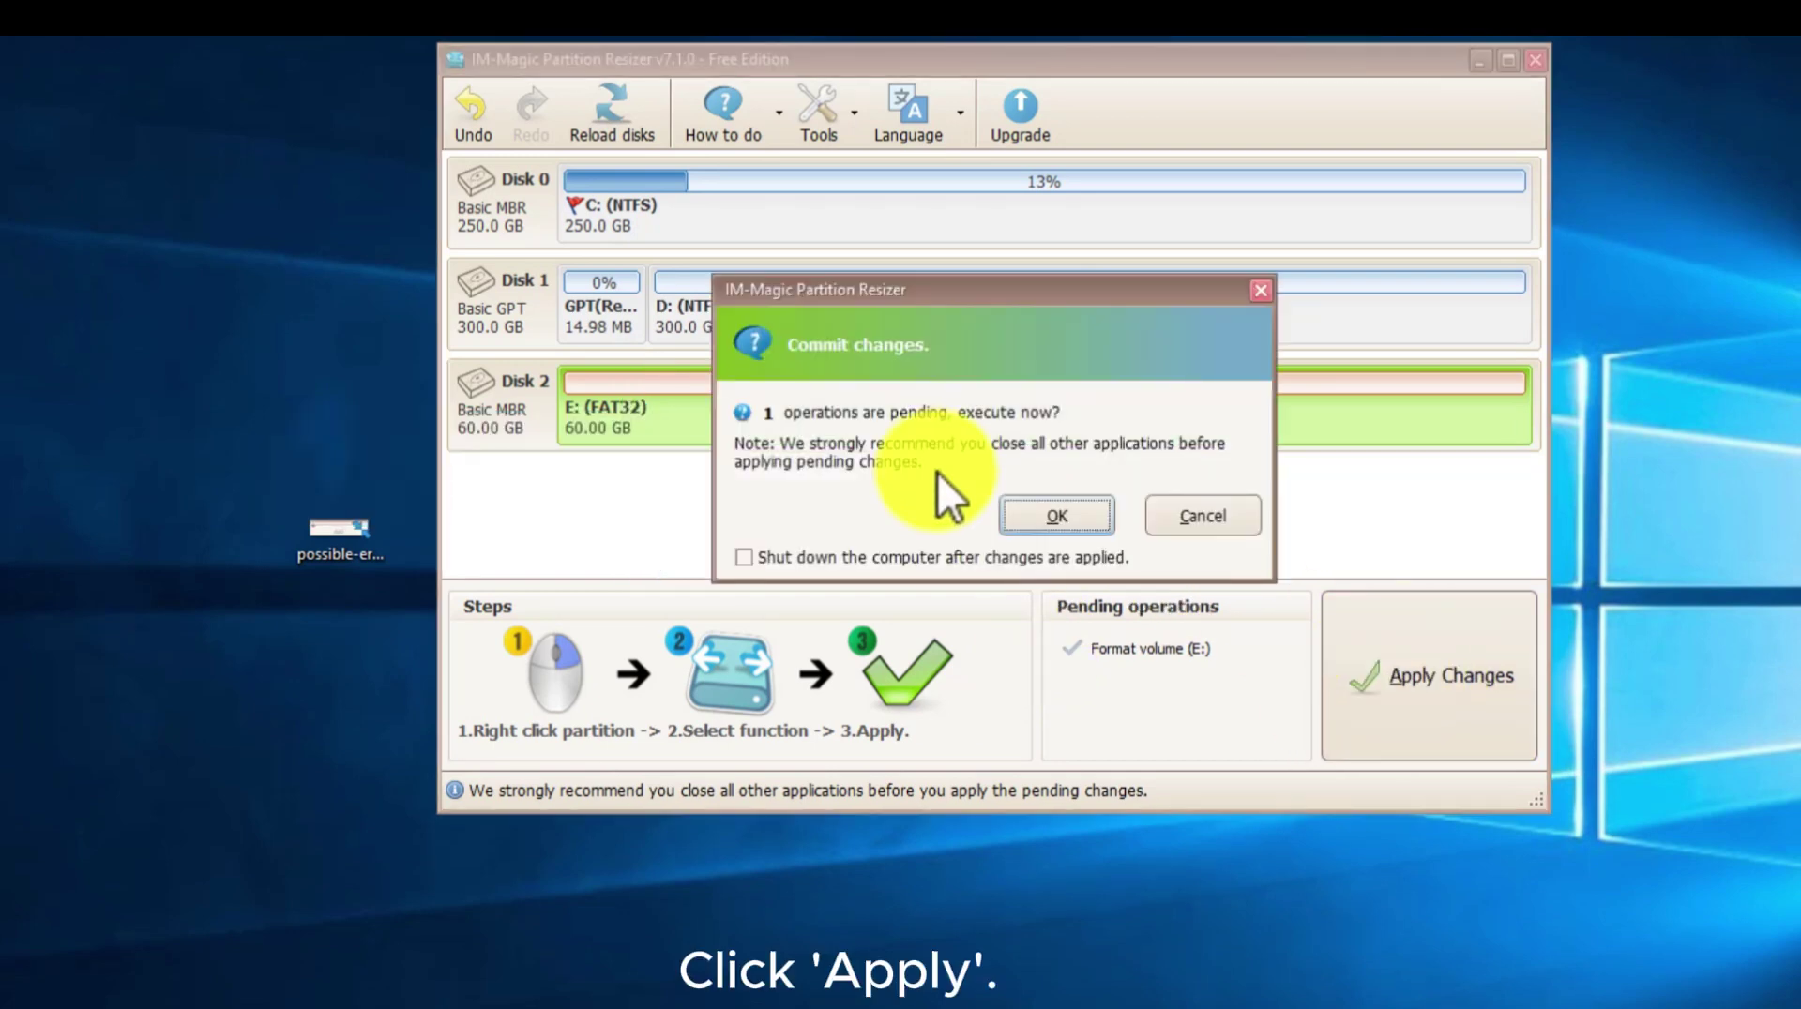
pyautogui.click(1021, 520)
pyautogui.click(1003, 475)
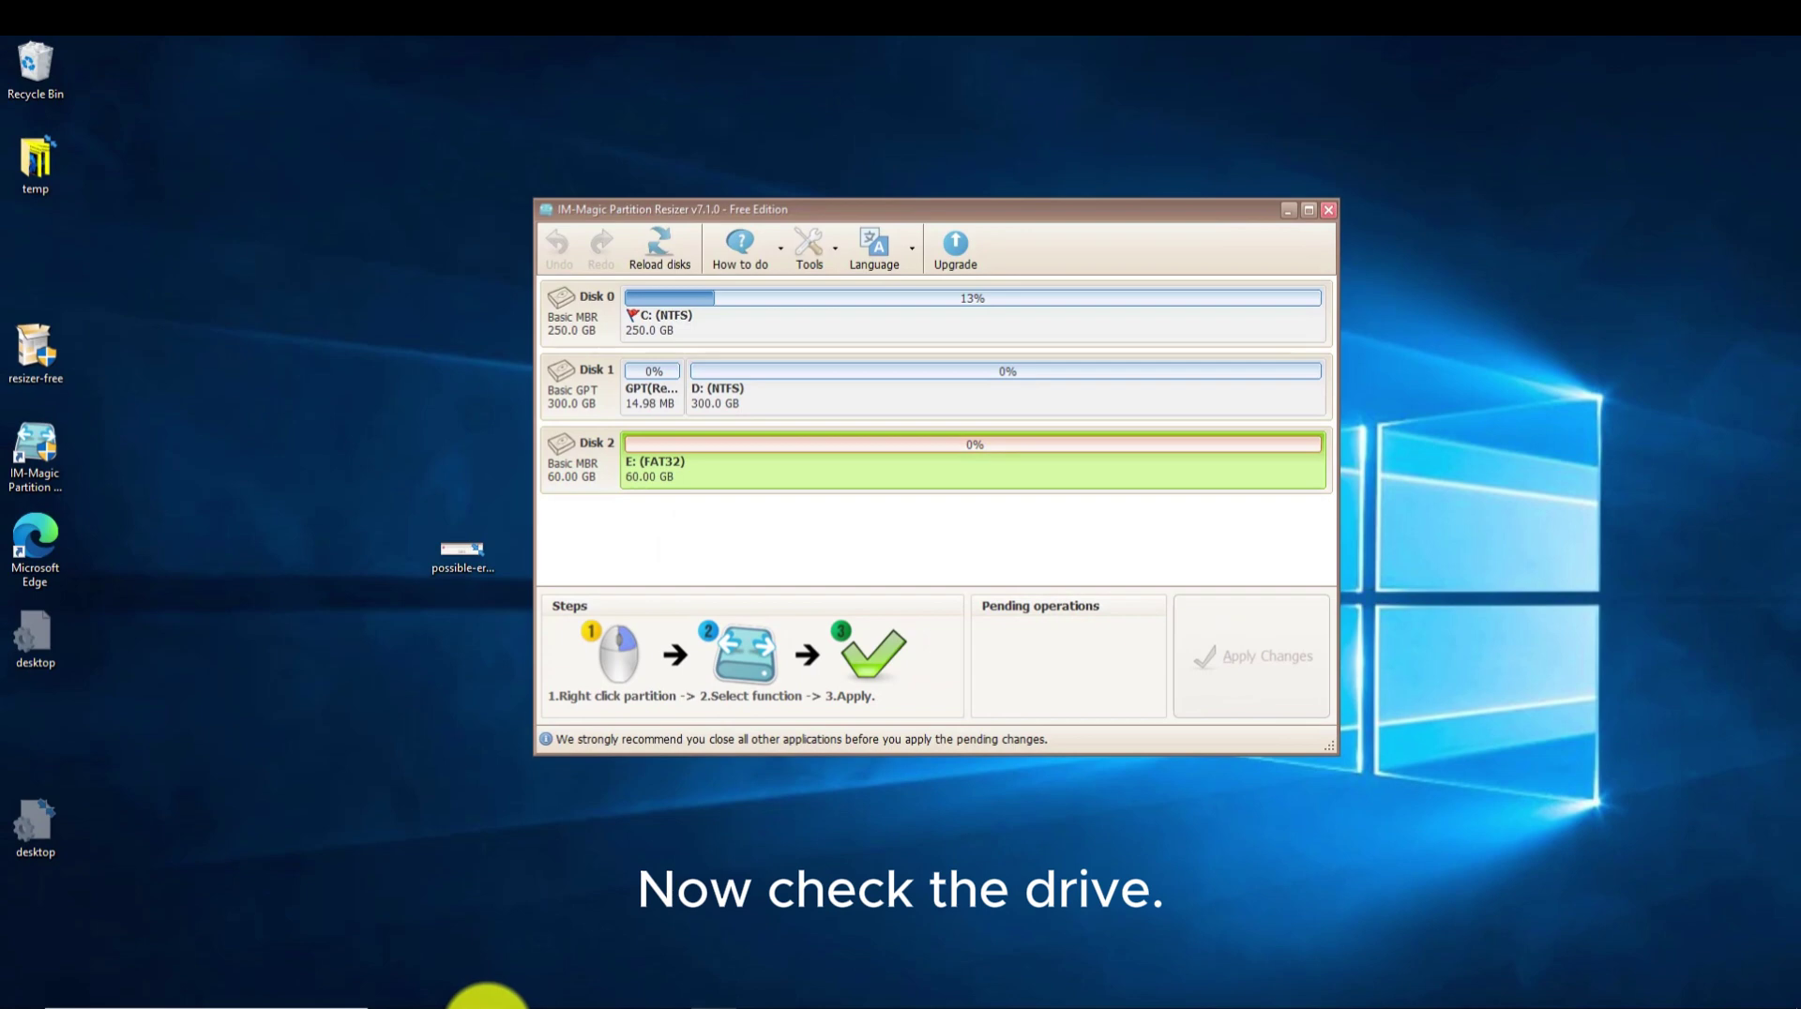
pyautogui.click(495, 1004)
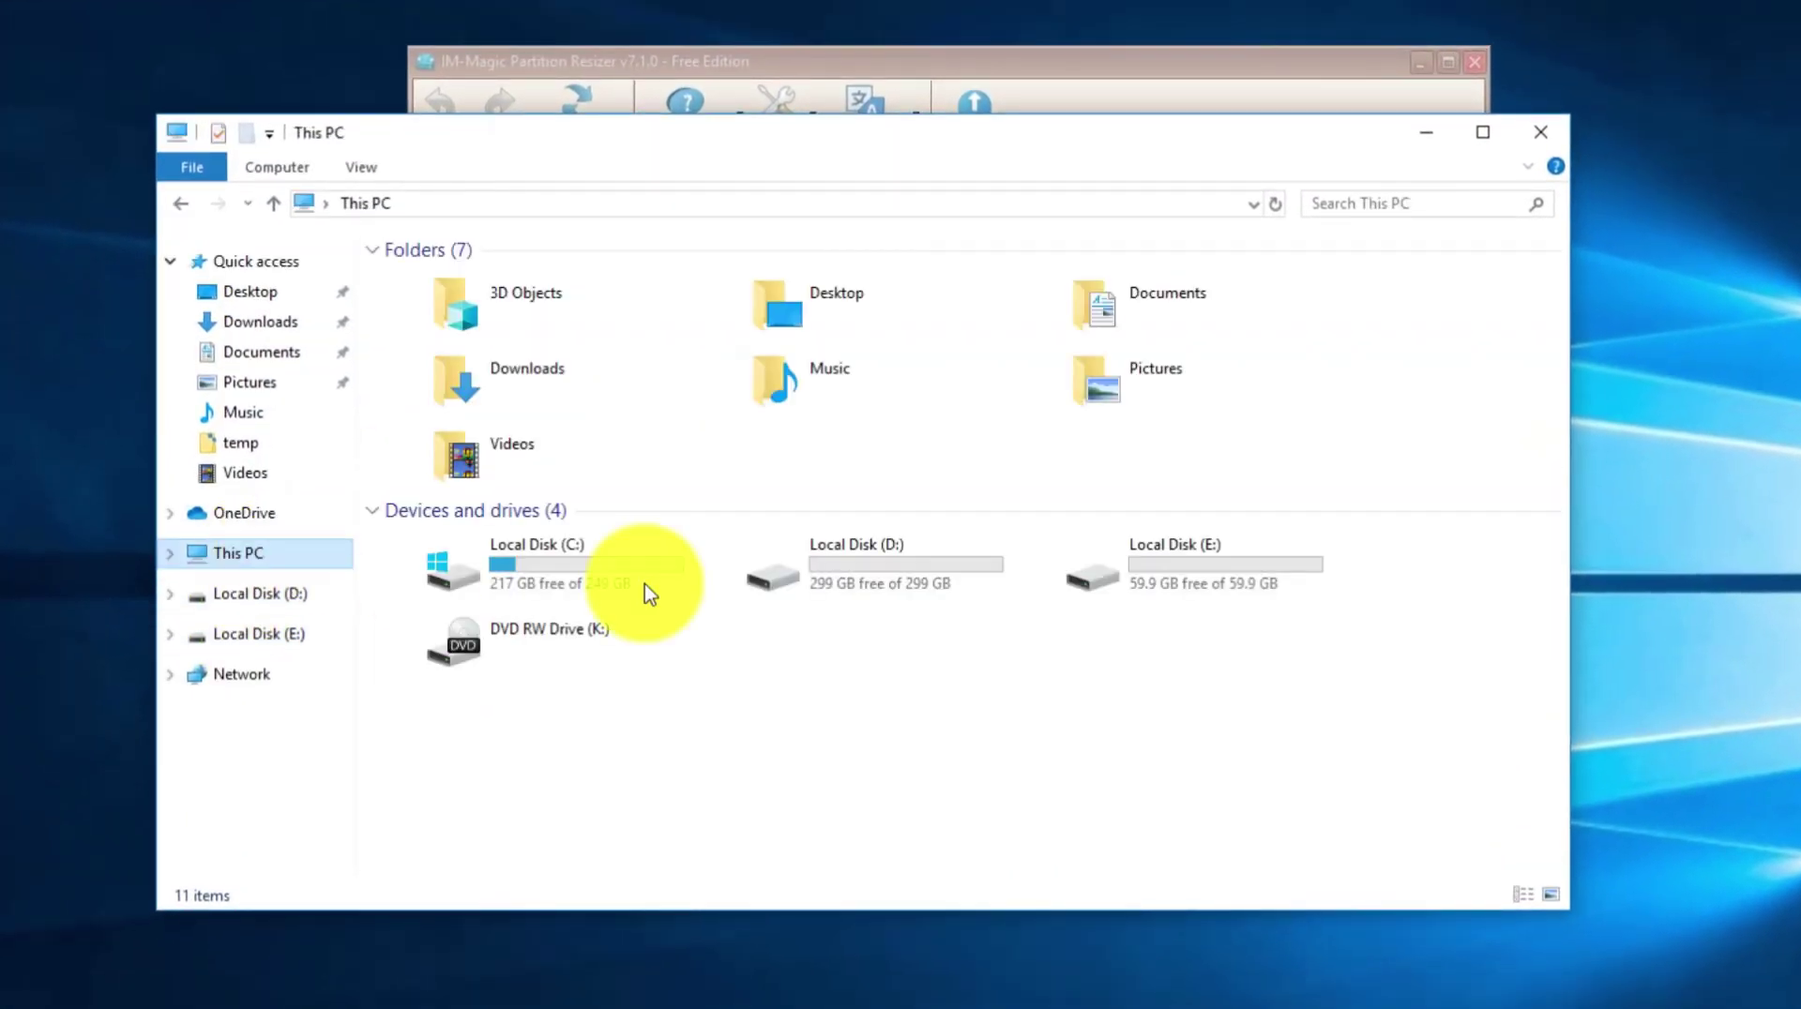
# - Open Local Disk (E:) to see that only System Volume Information remains
pyautogui.doubleClick(1168, 560)
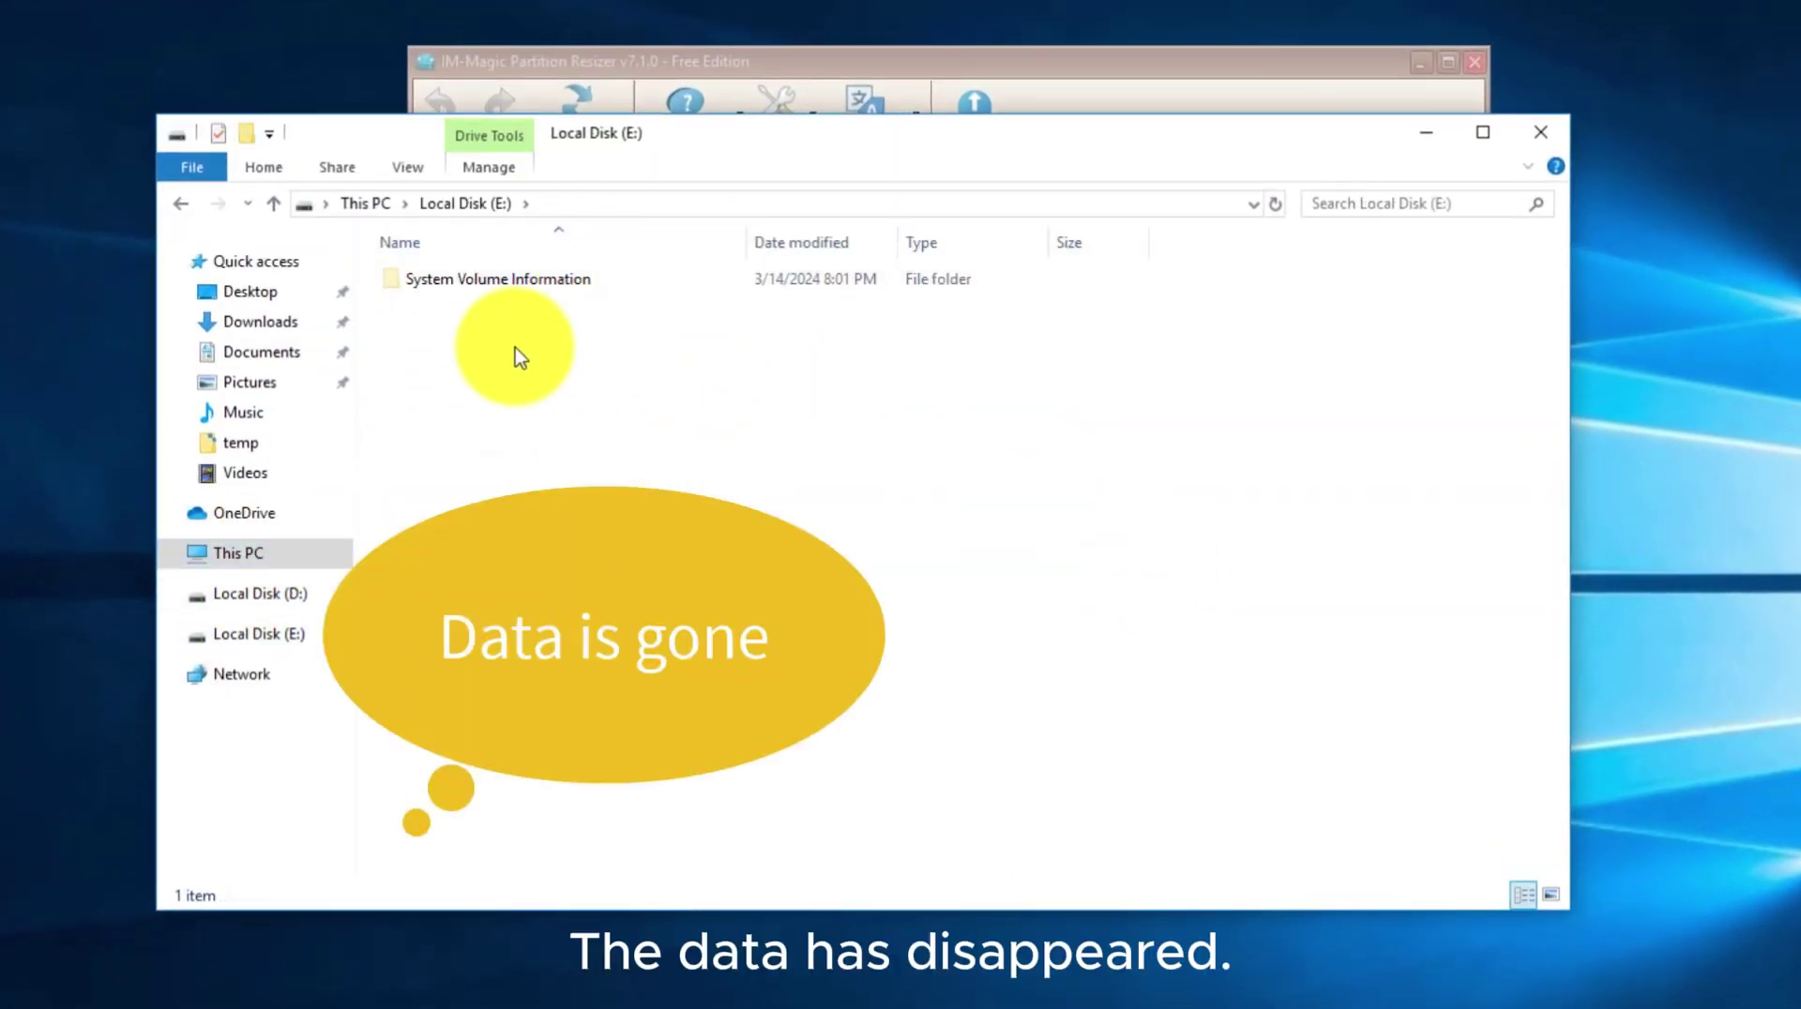